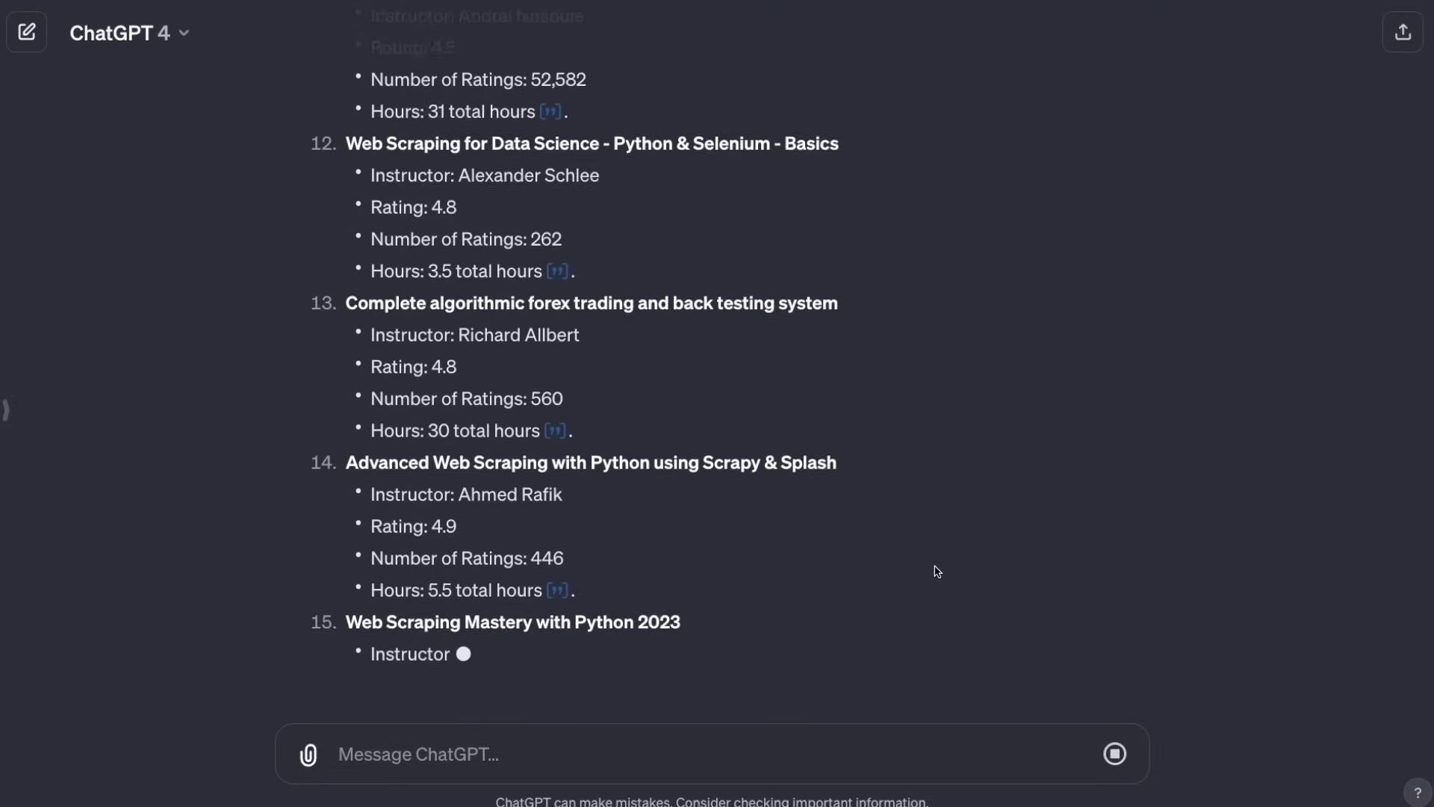
- Finish the course-list reply and start a new empty ChatGPT 4 chat
click(1025, 676)
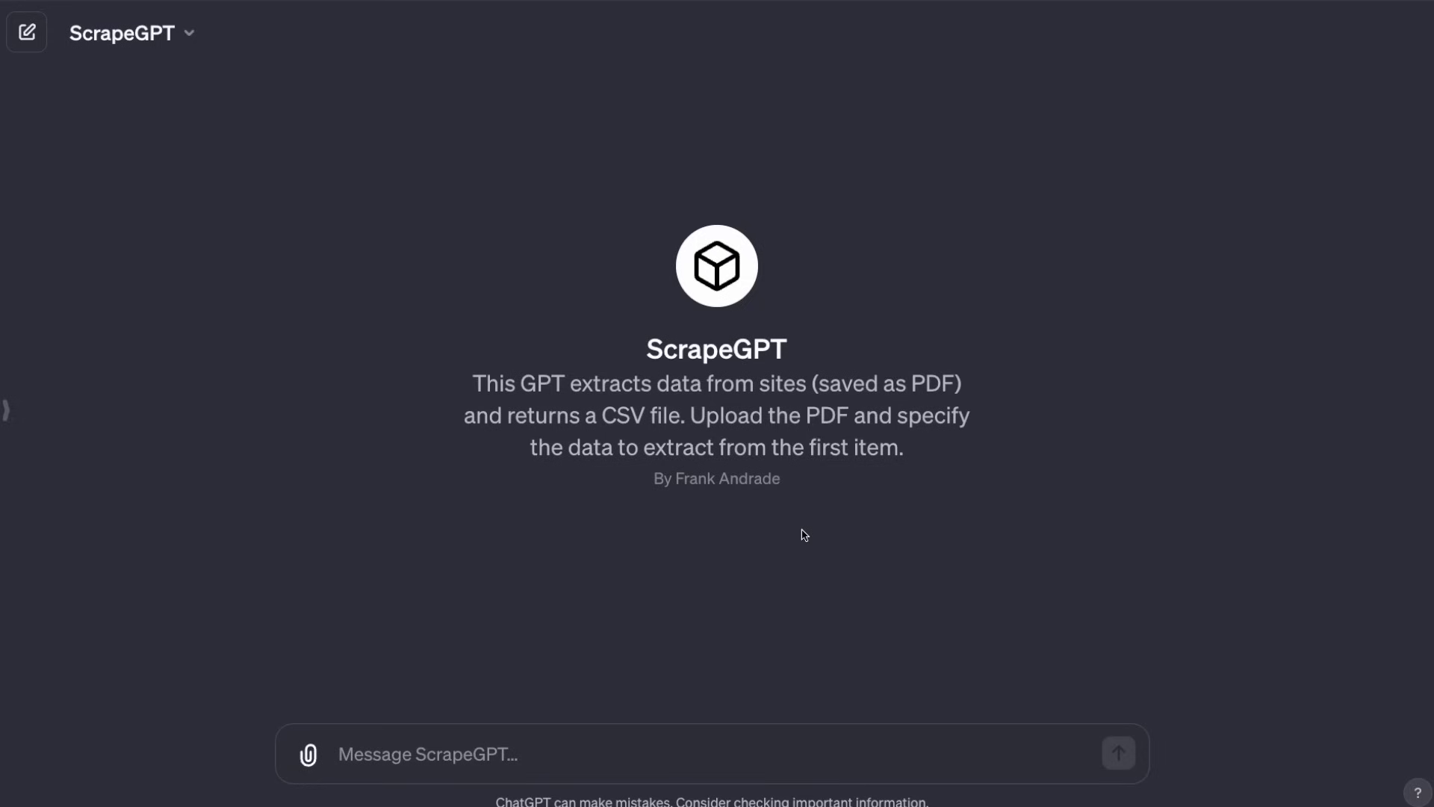
key(alt+Left)
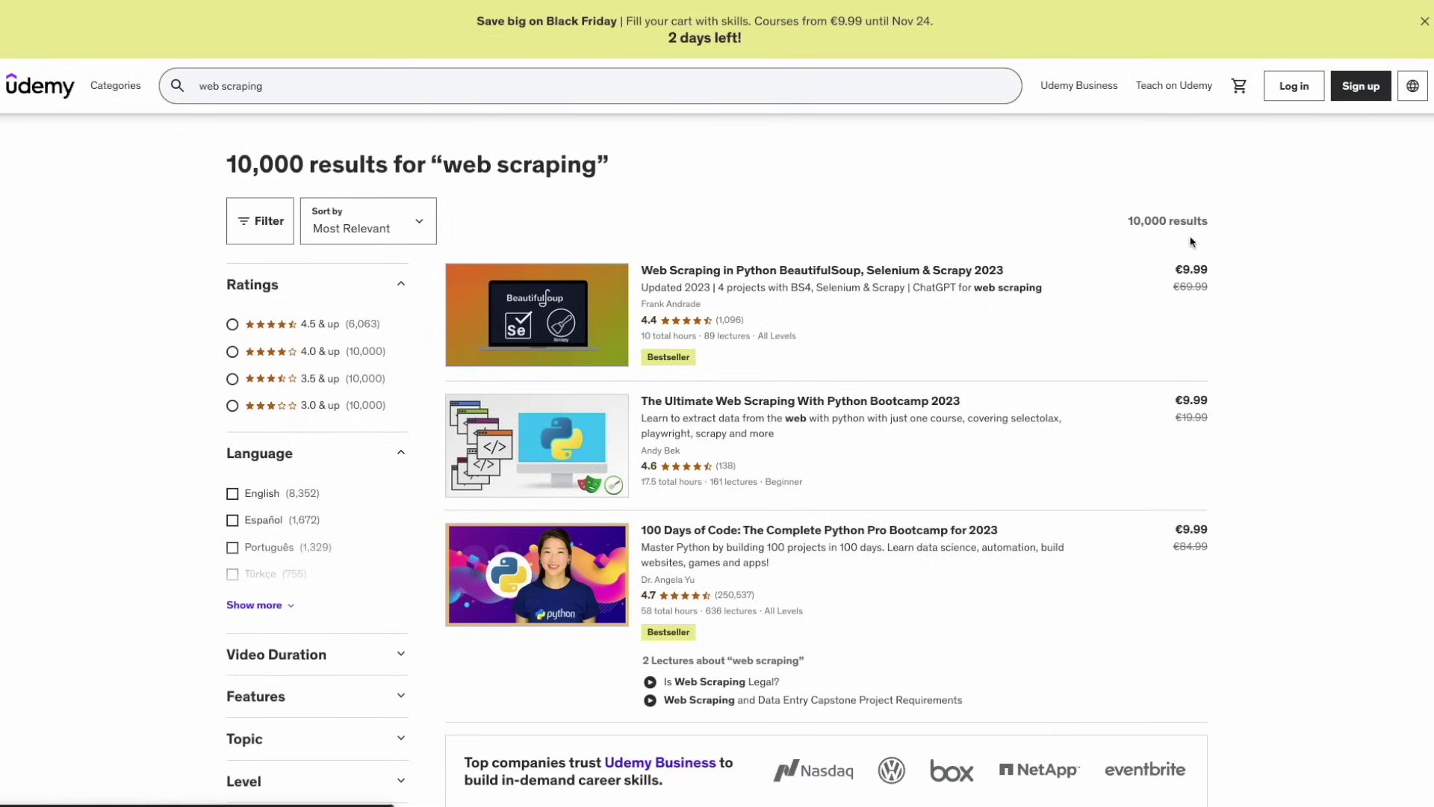
scroll(1297, 308, down, 1)
scroll(1297, 307, up, 1)
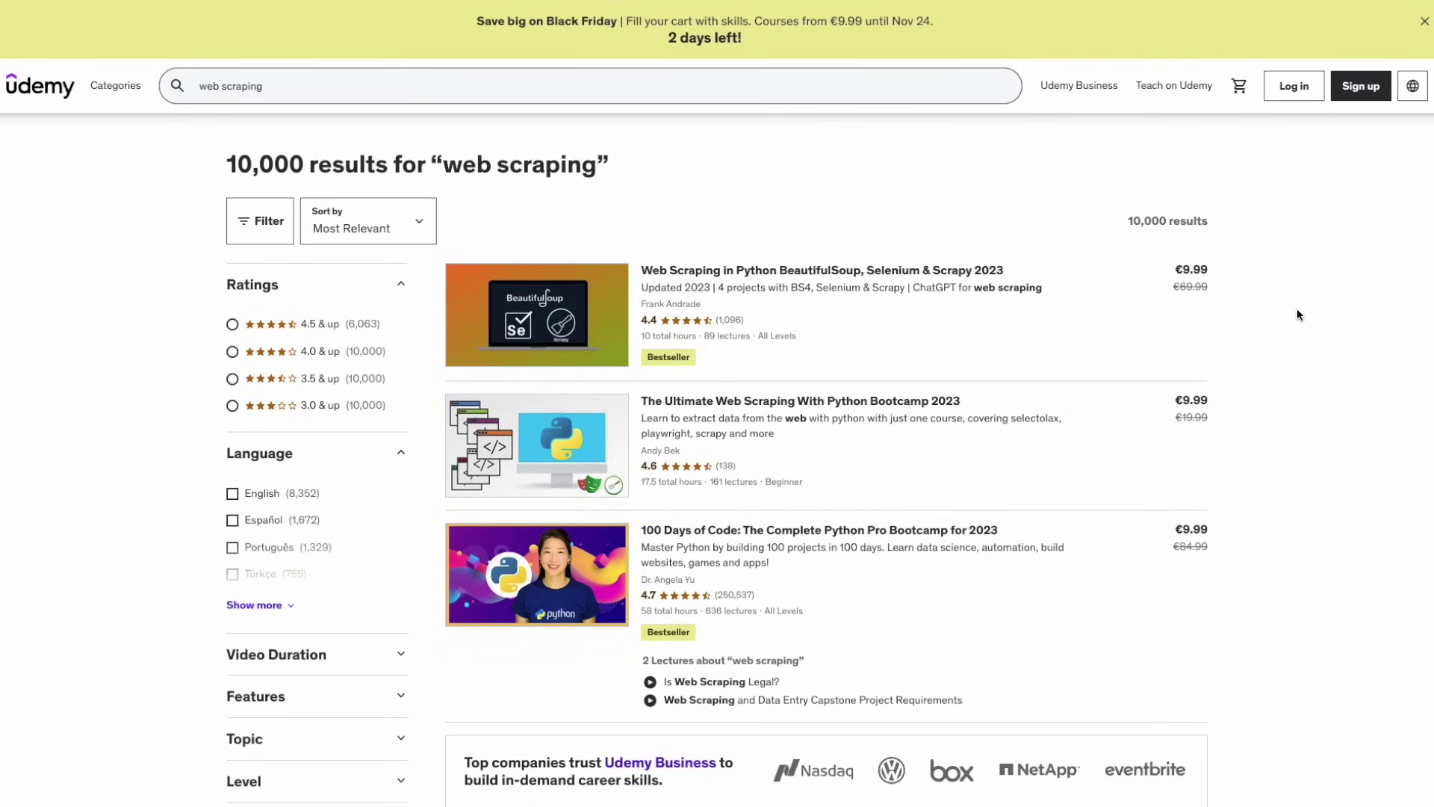
scroll(1298, 314, down, 1)
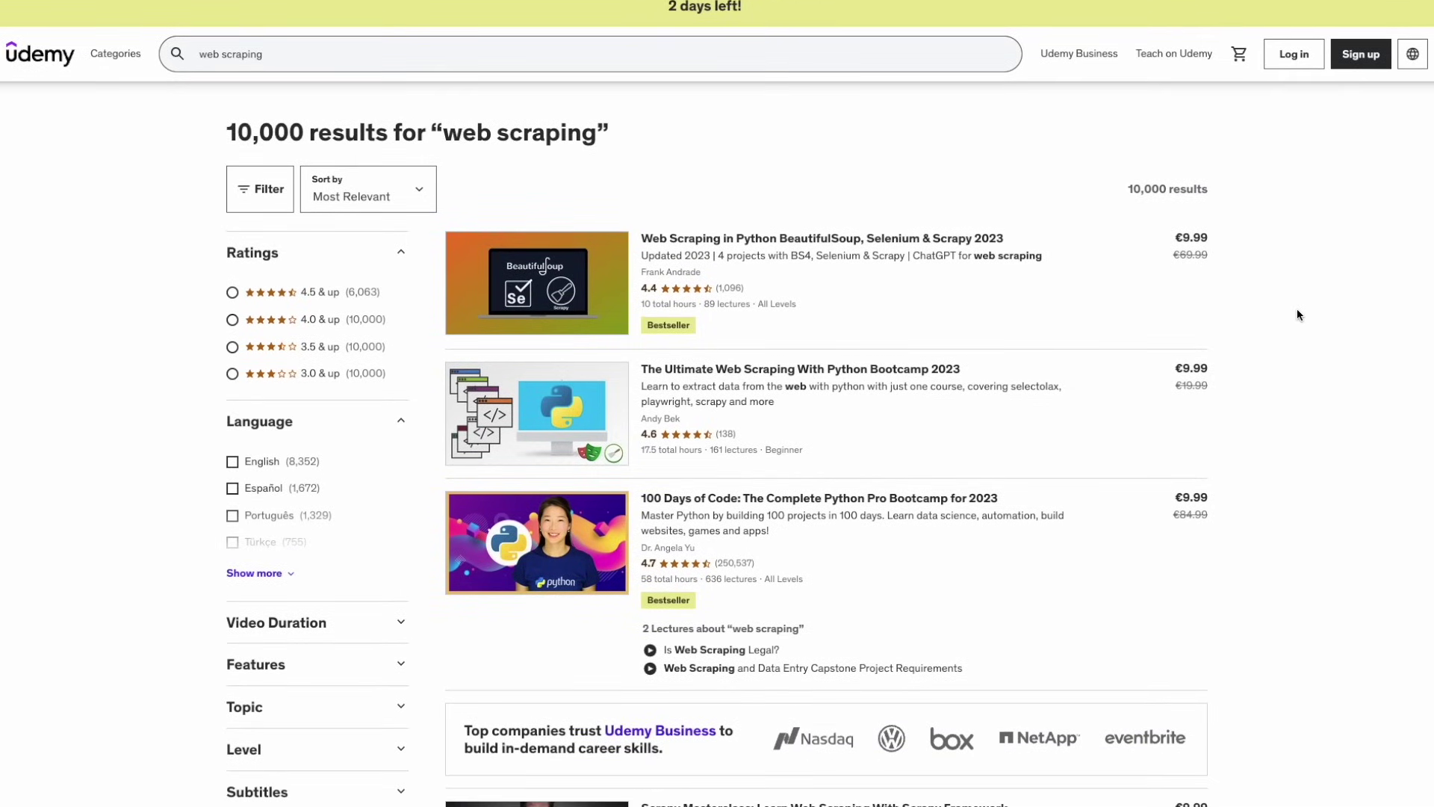
scroll(1297, 313, down, 15)
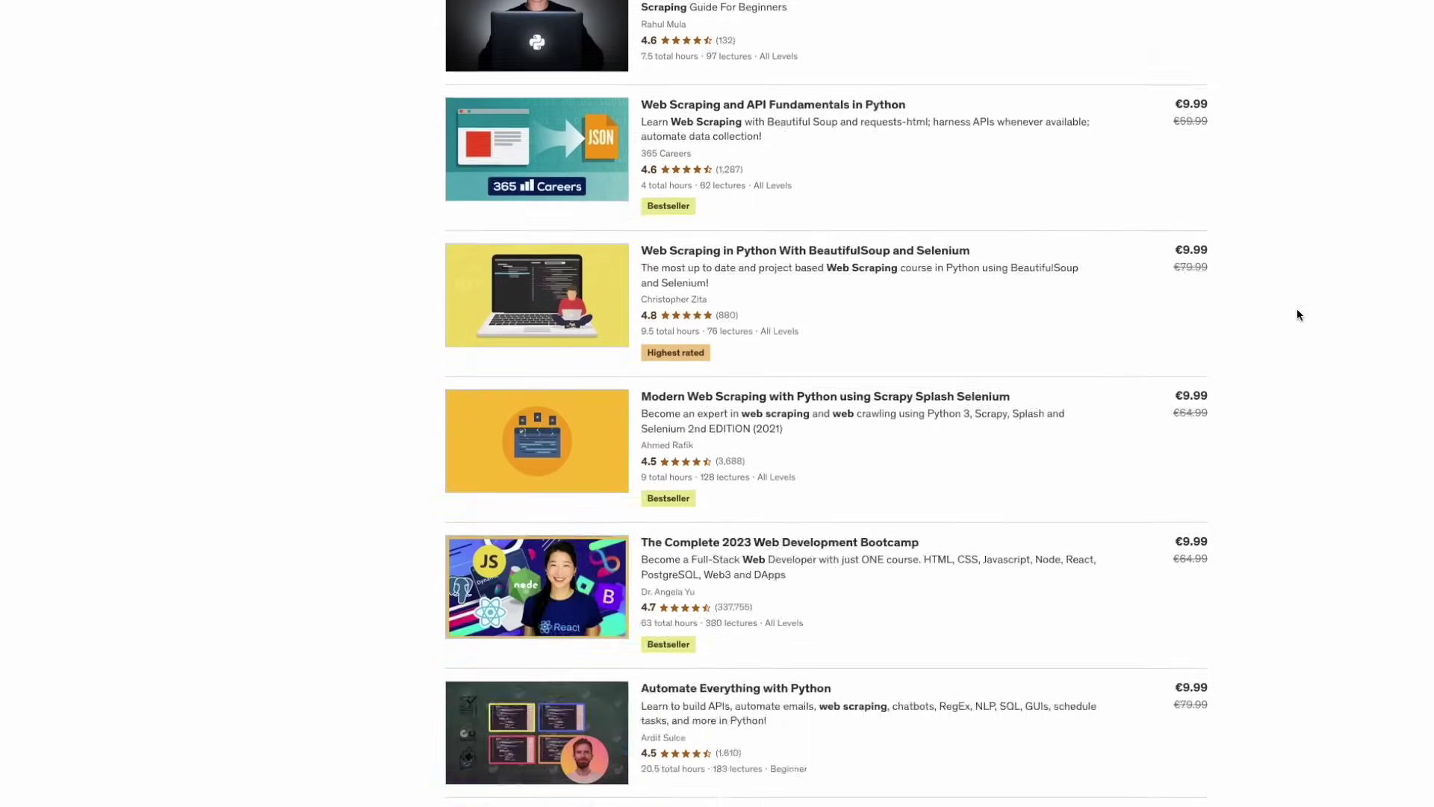
key(Home)
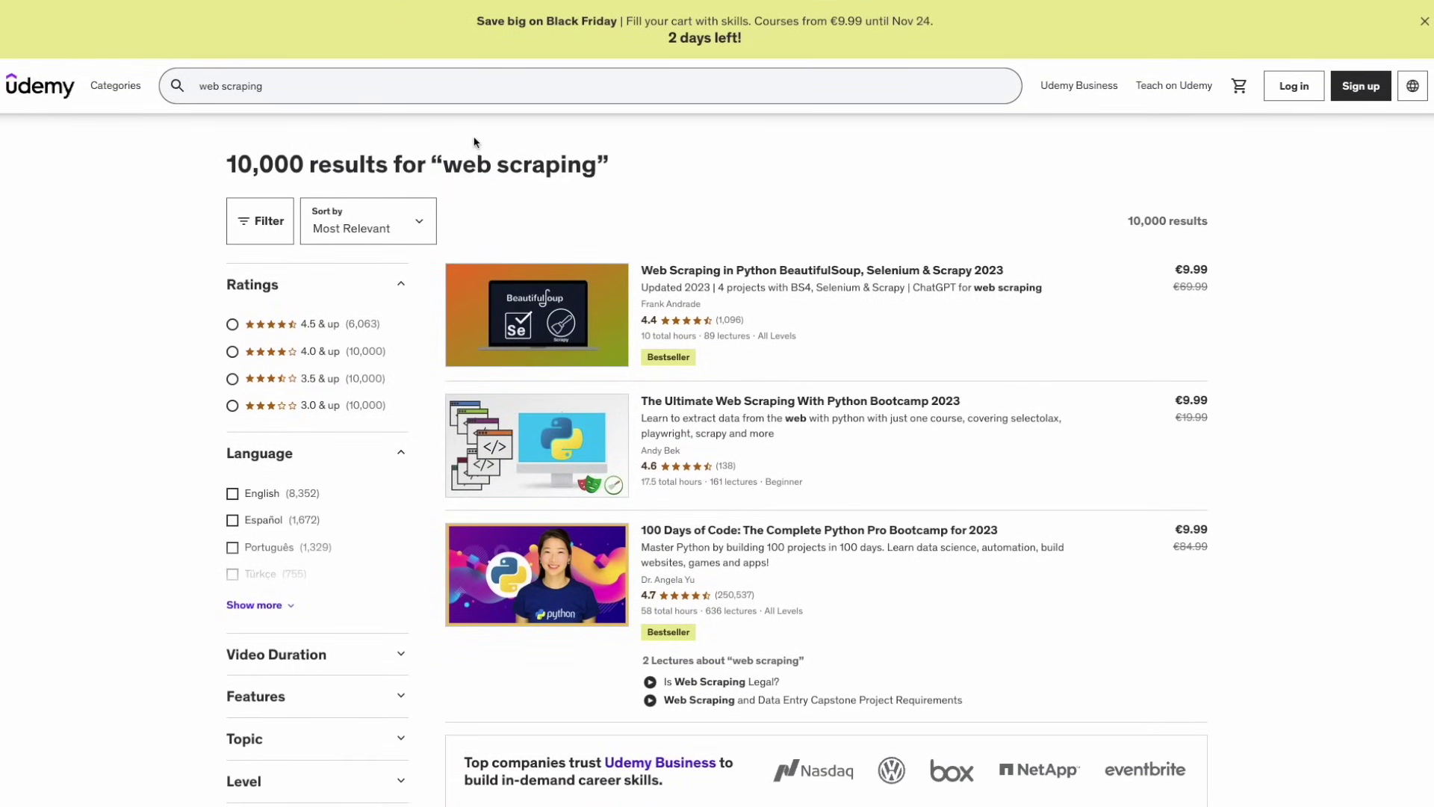
scroll(889, 284, down, 10)
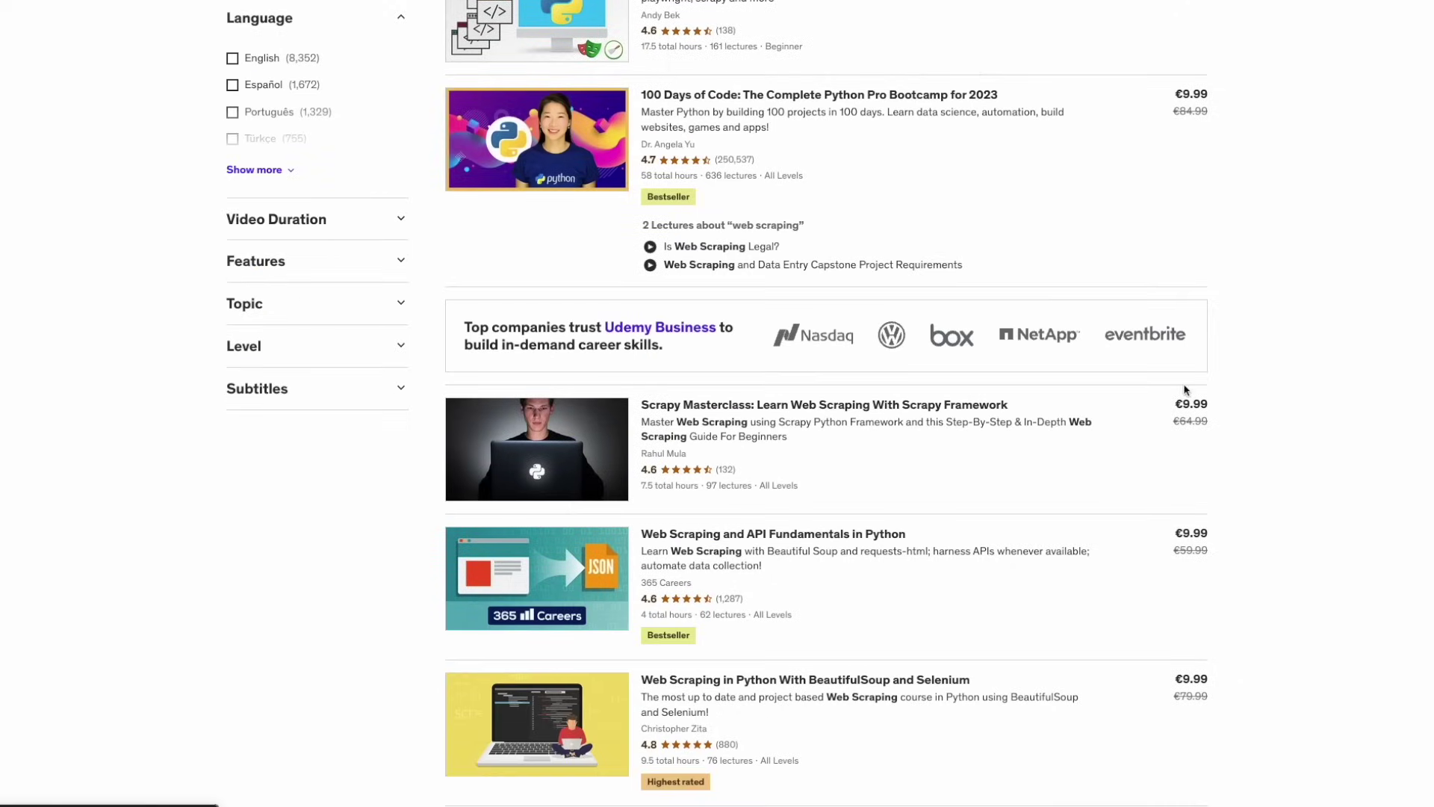
scroll(1195, 399, down, 20)
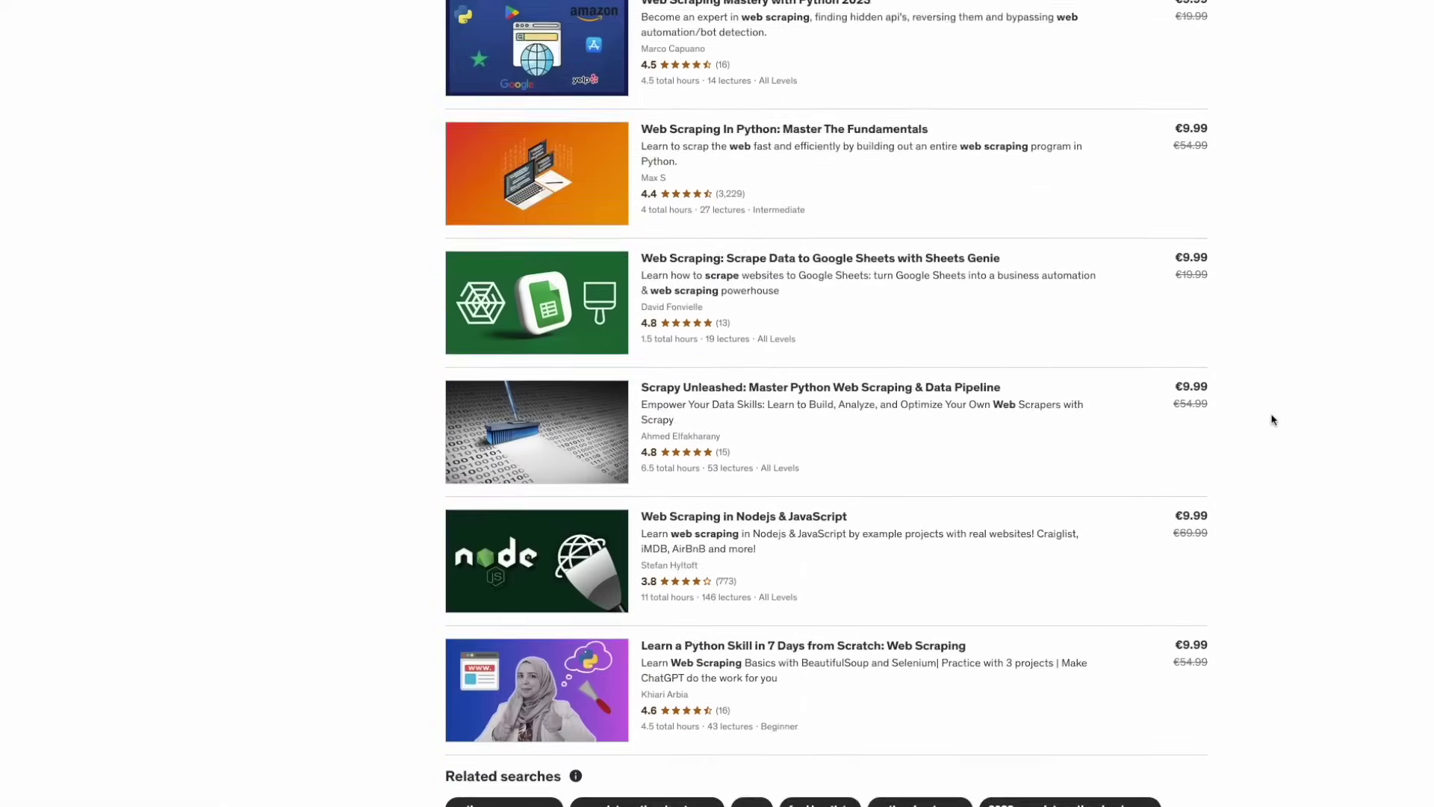
scroll(1272, 417, up, 9)
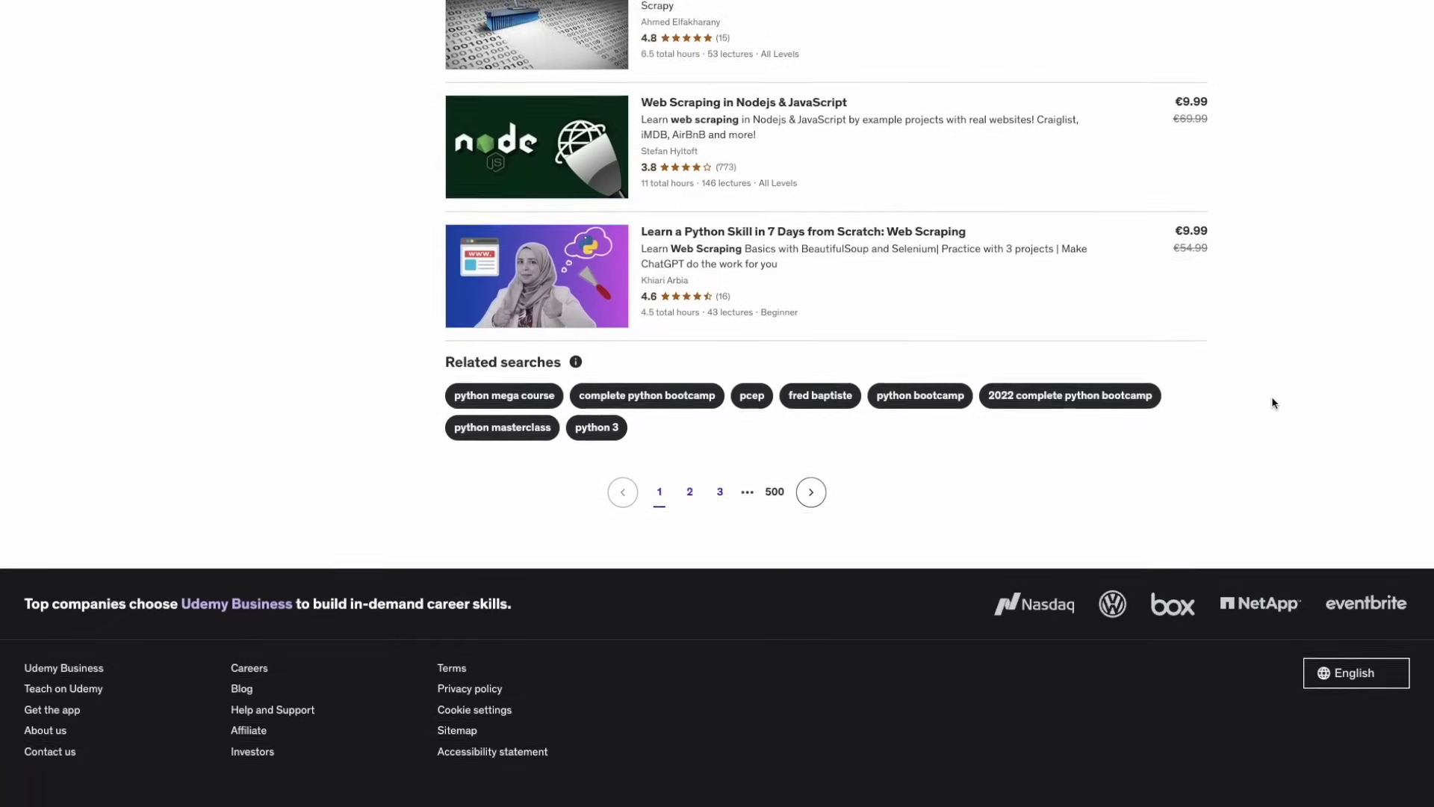
scroll(1270, 401, down, 1)
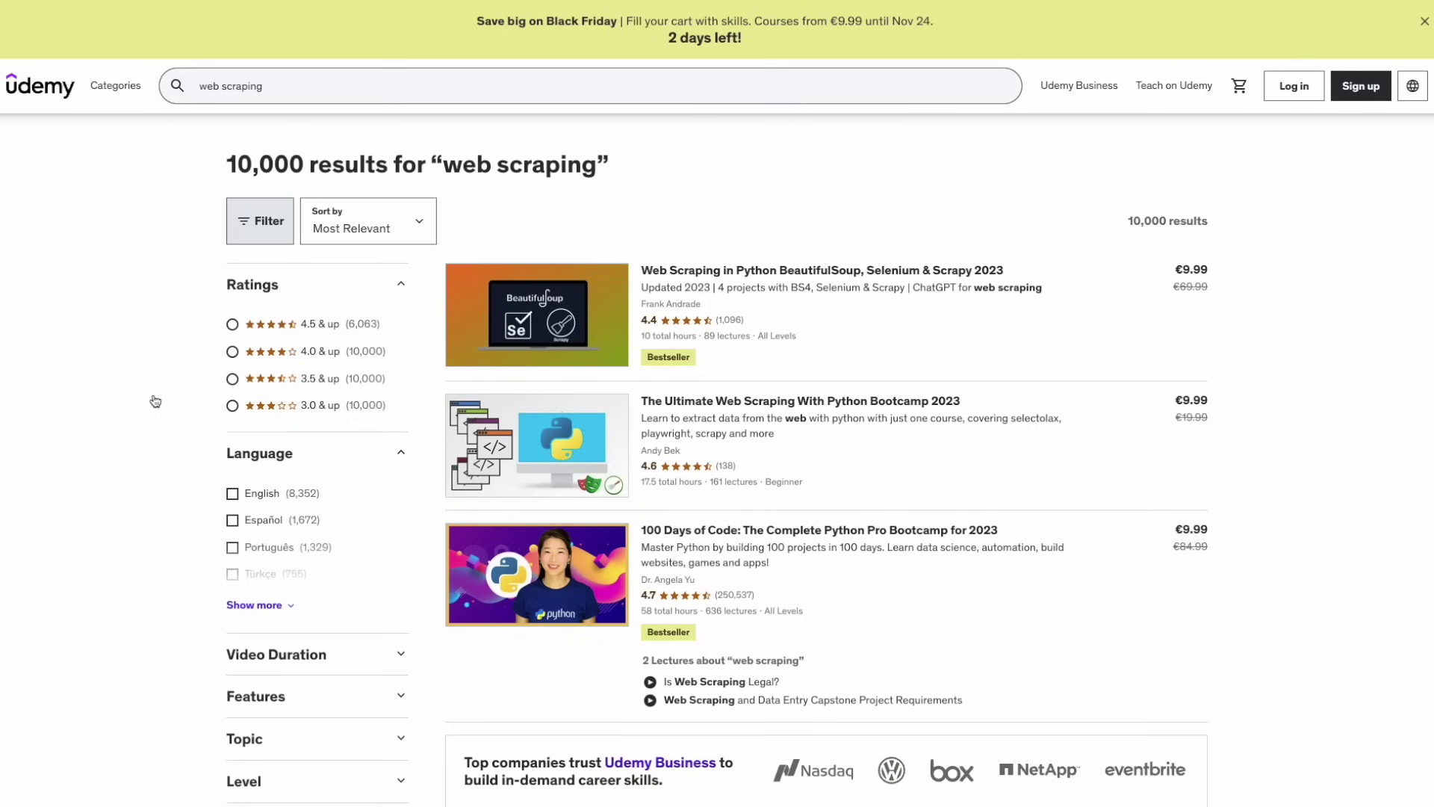
- Print the Udemy results page to a landscape PDF named 'Search results _ Udemy'
click(128, 9)
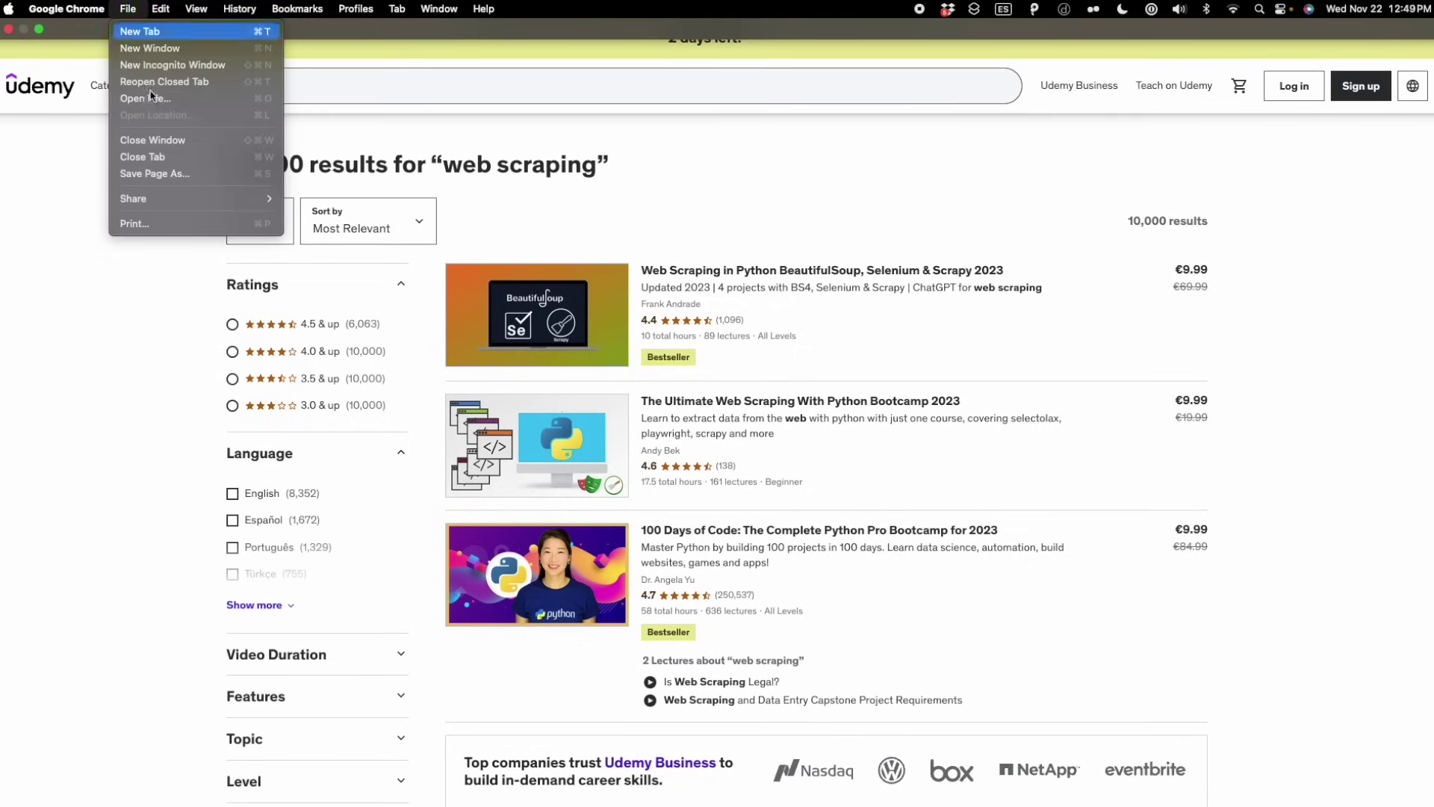
click(160, 223)
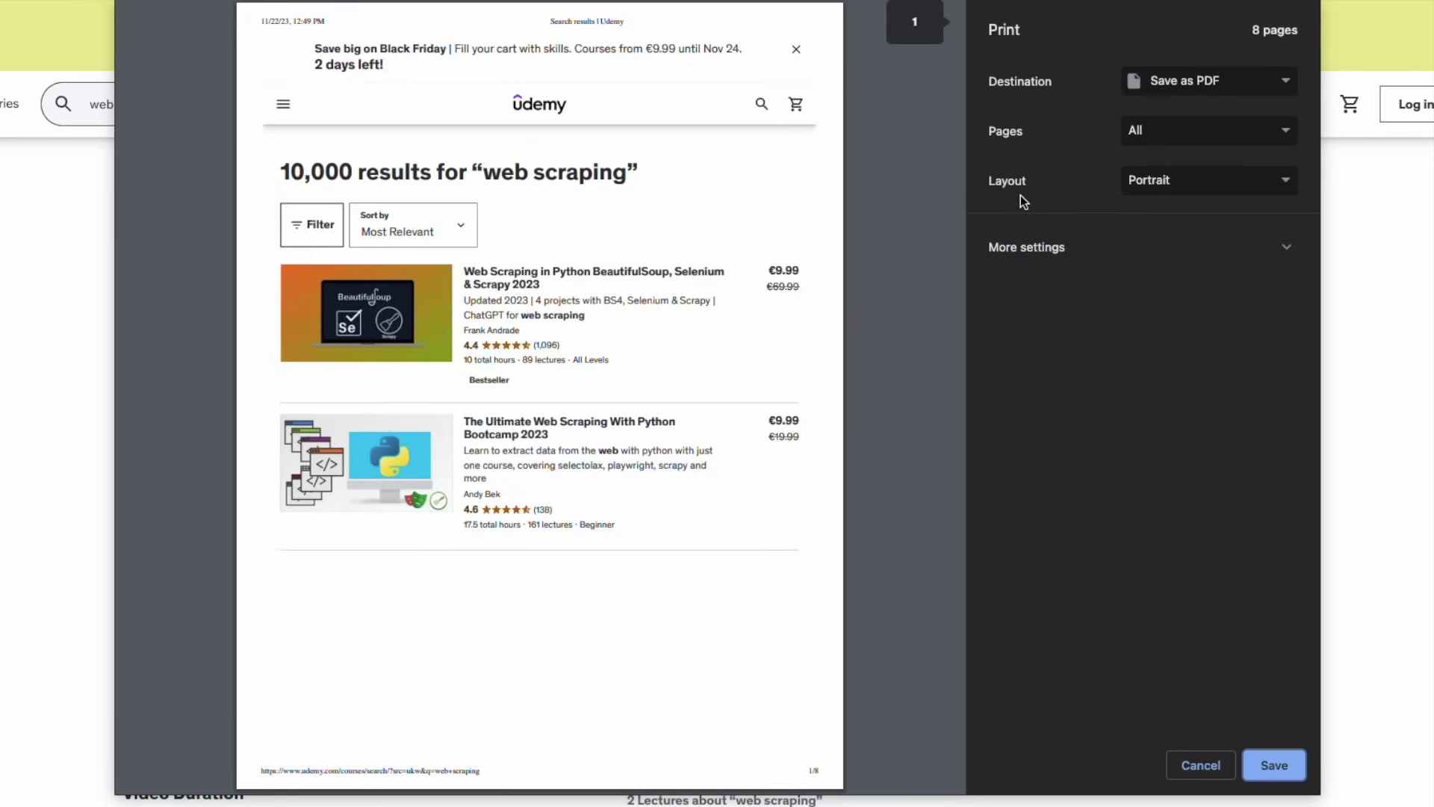
click(1169, 194)
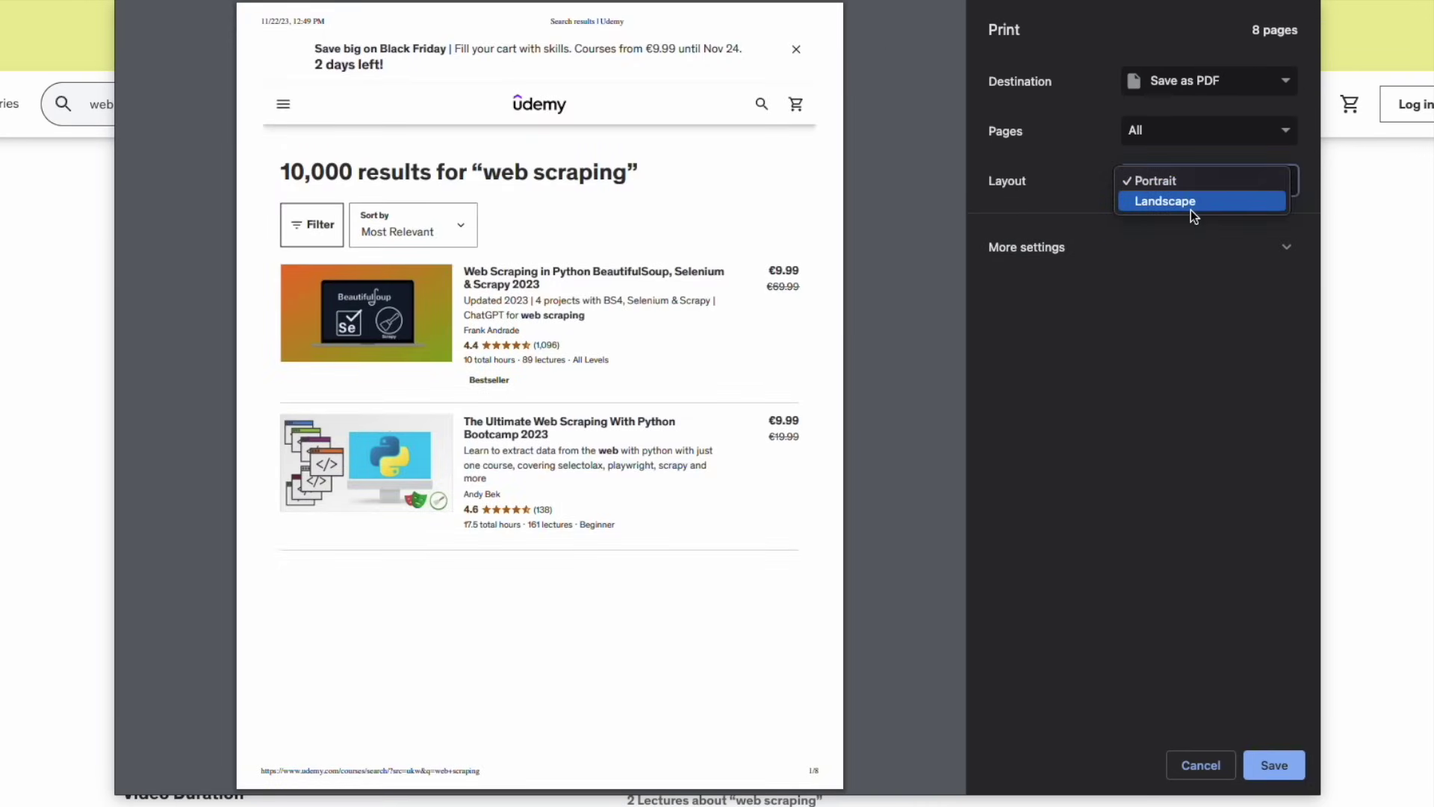
click(1191, 209)
click(1190, 208)
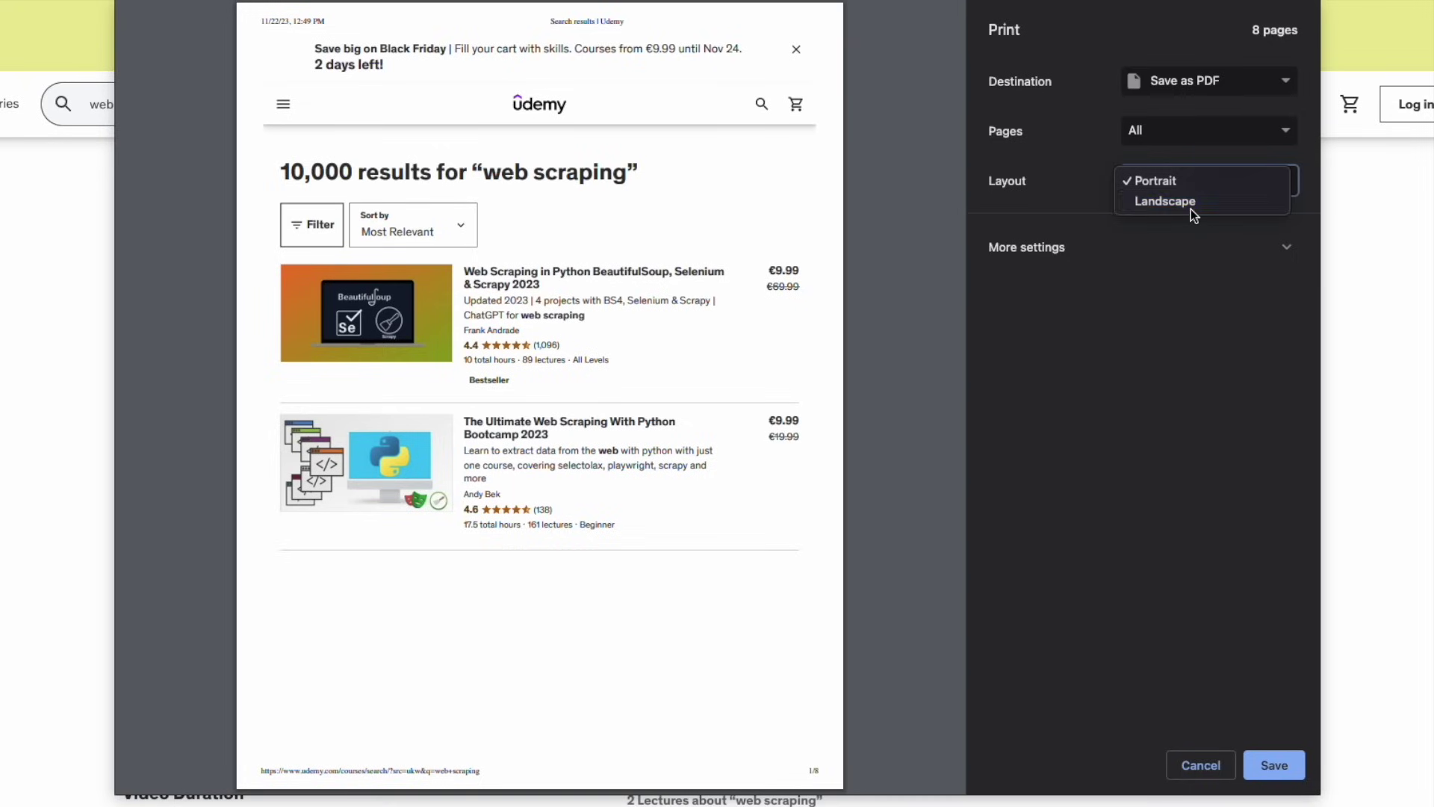
scroll(715, 401, down, 15)
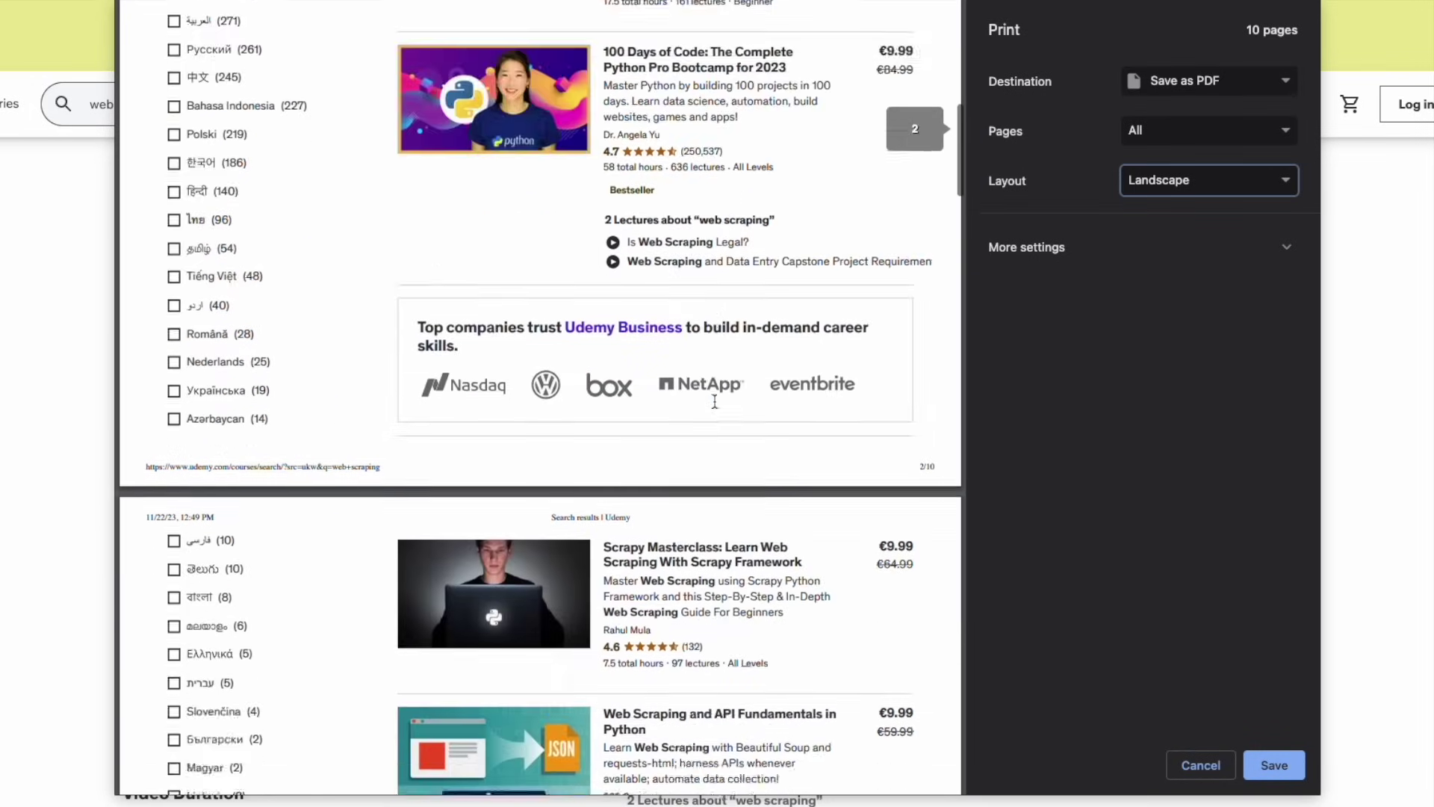
scroll(734, 405, up, 20)
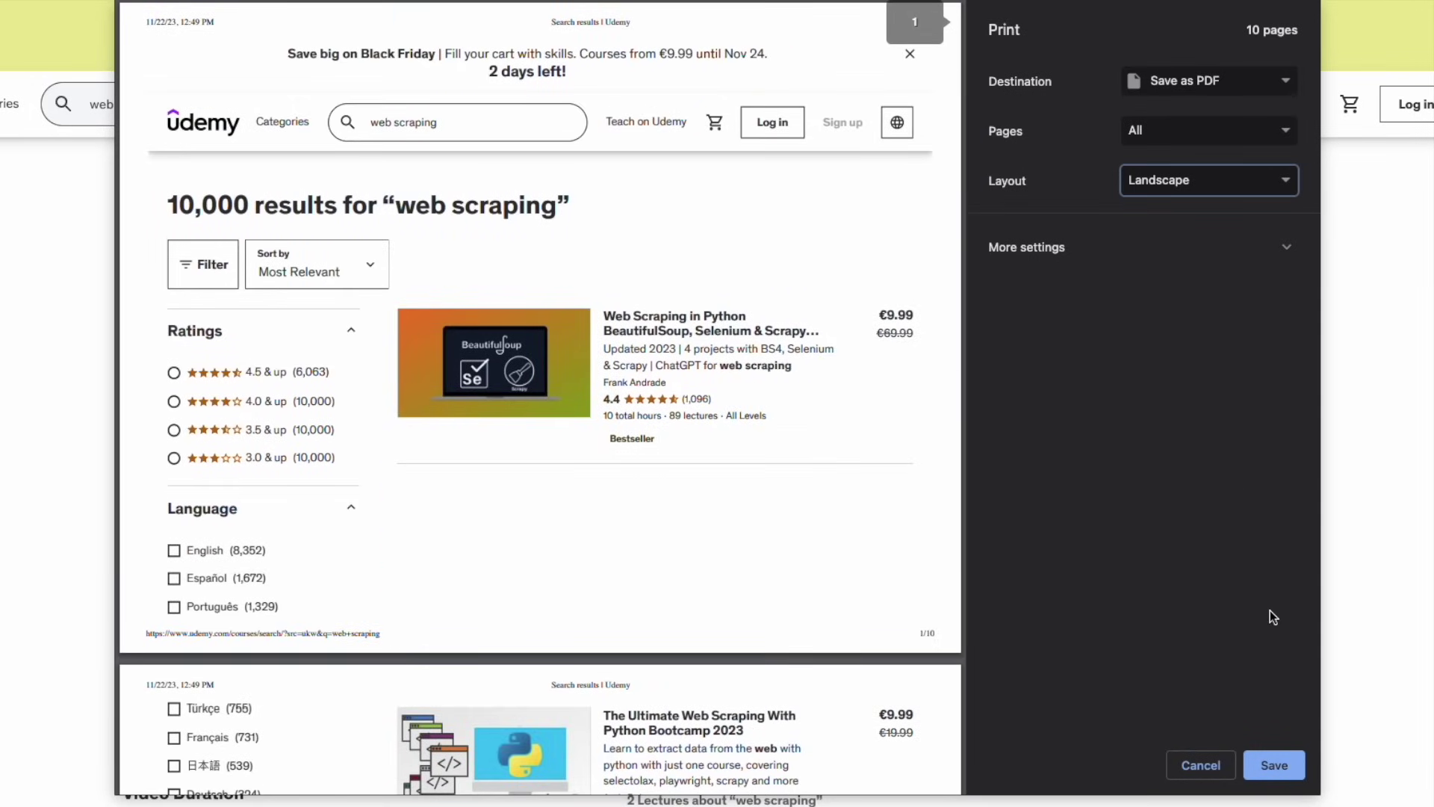
click(1276, 767)
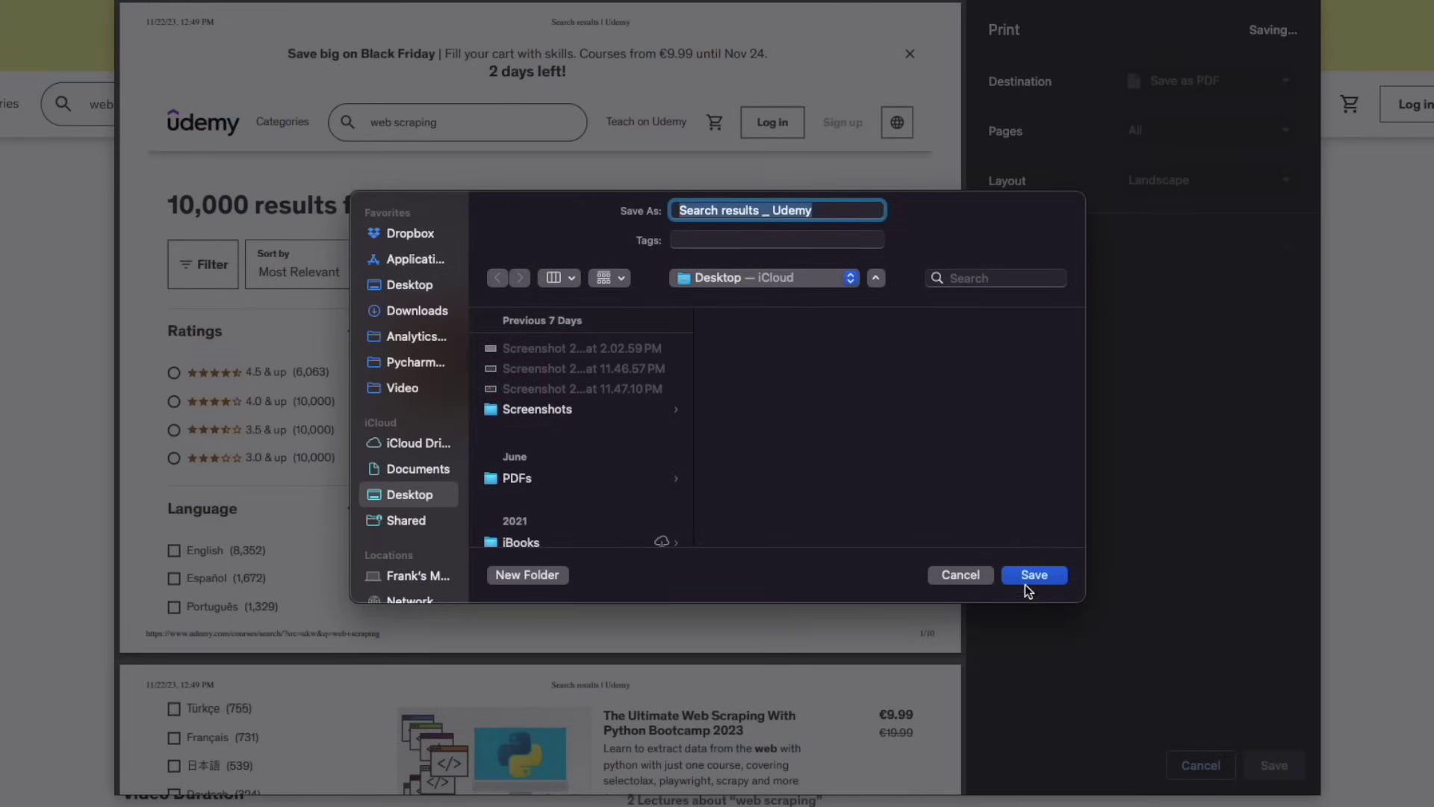
click(1025, 576)
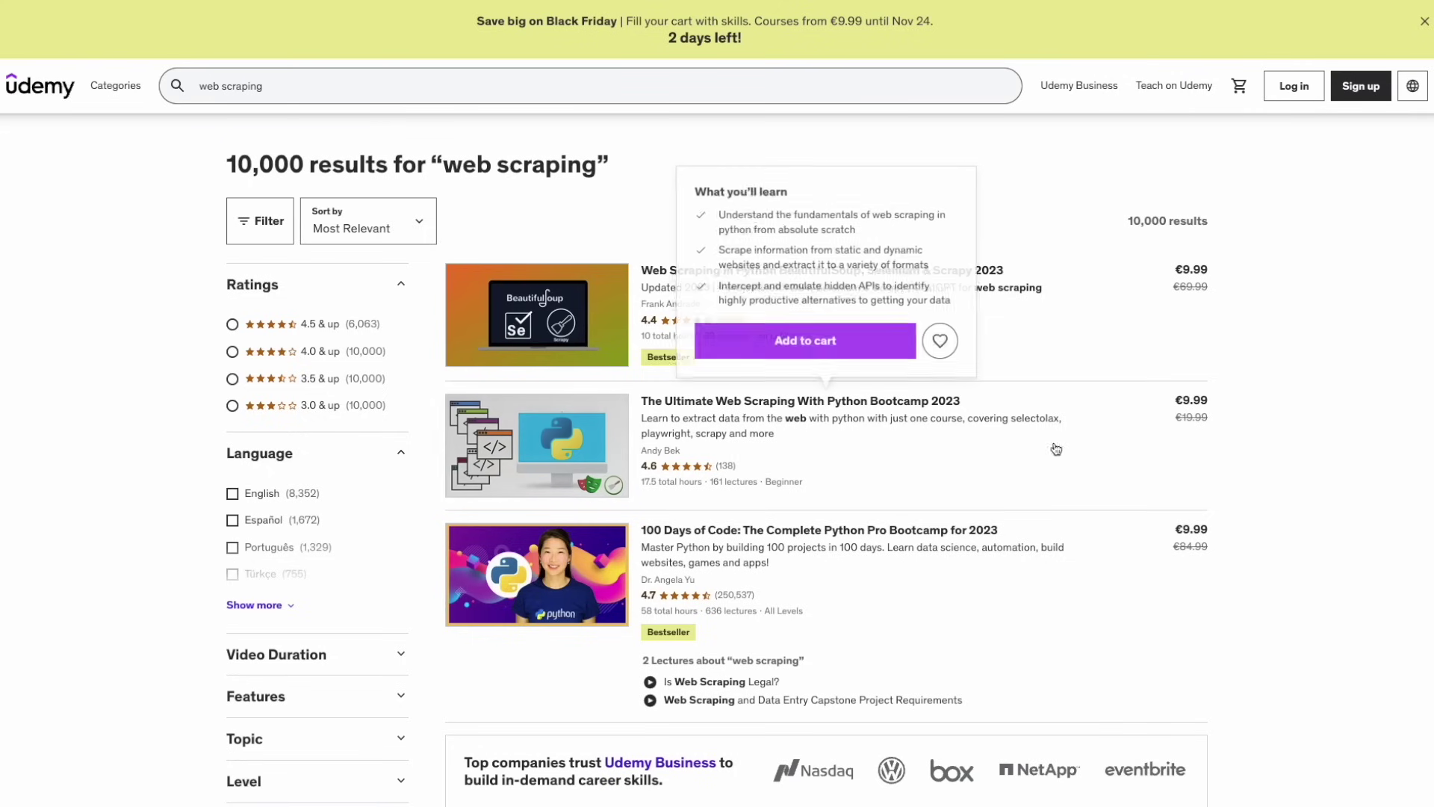
- Export the Udemy results page from Safari as PDF 'Search results | Udemy' on the Desktop
click(720, 786)
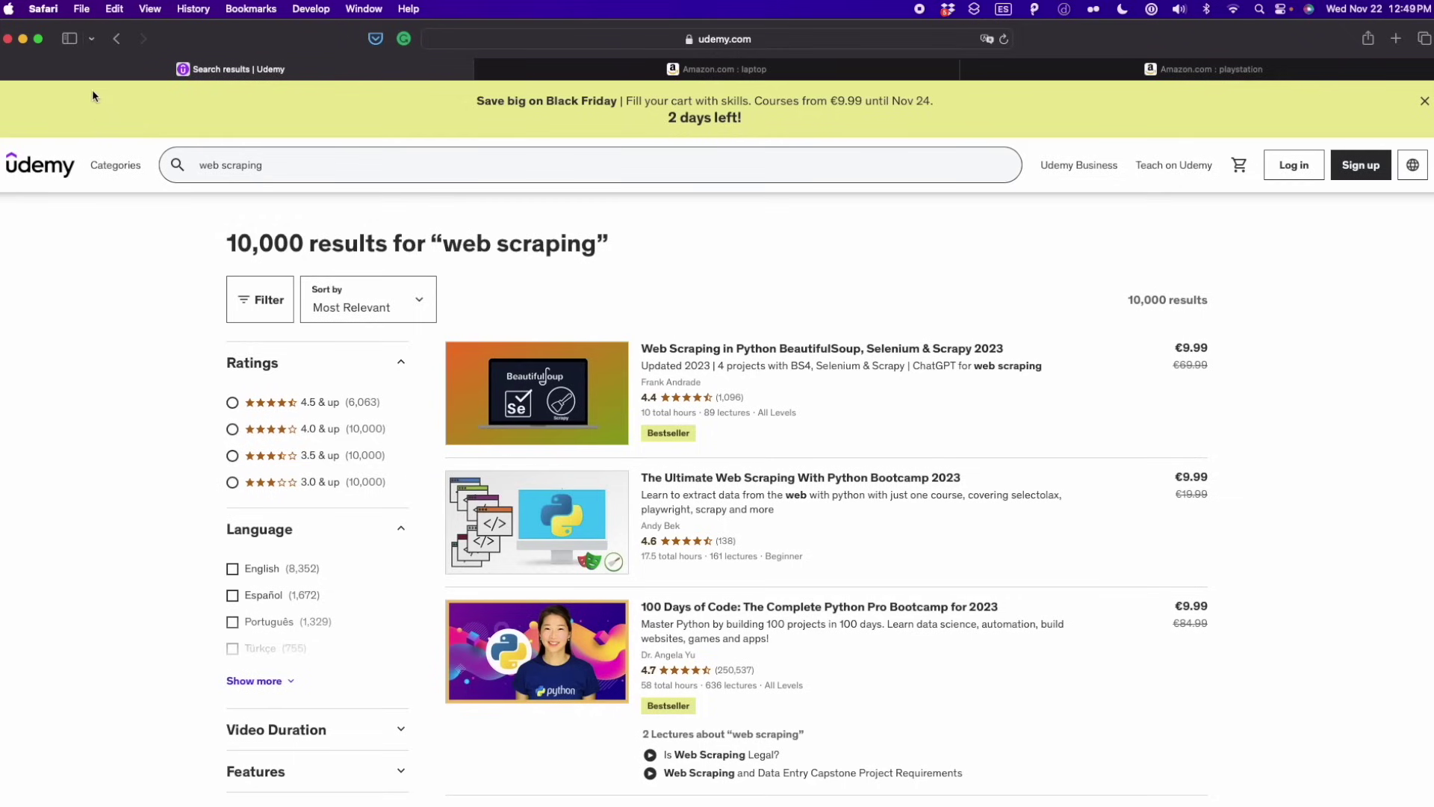
click(82, 9)
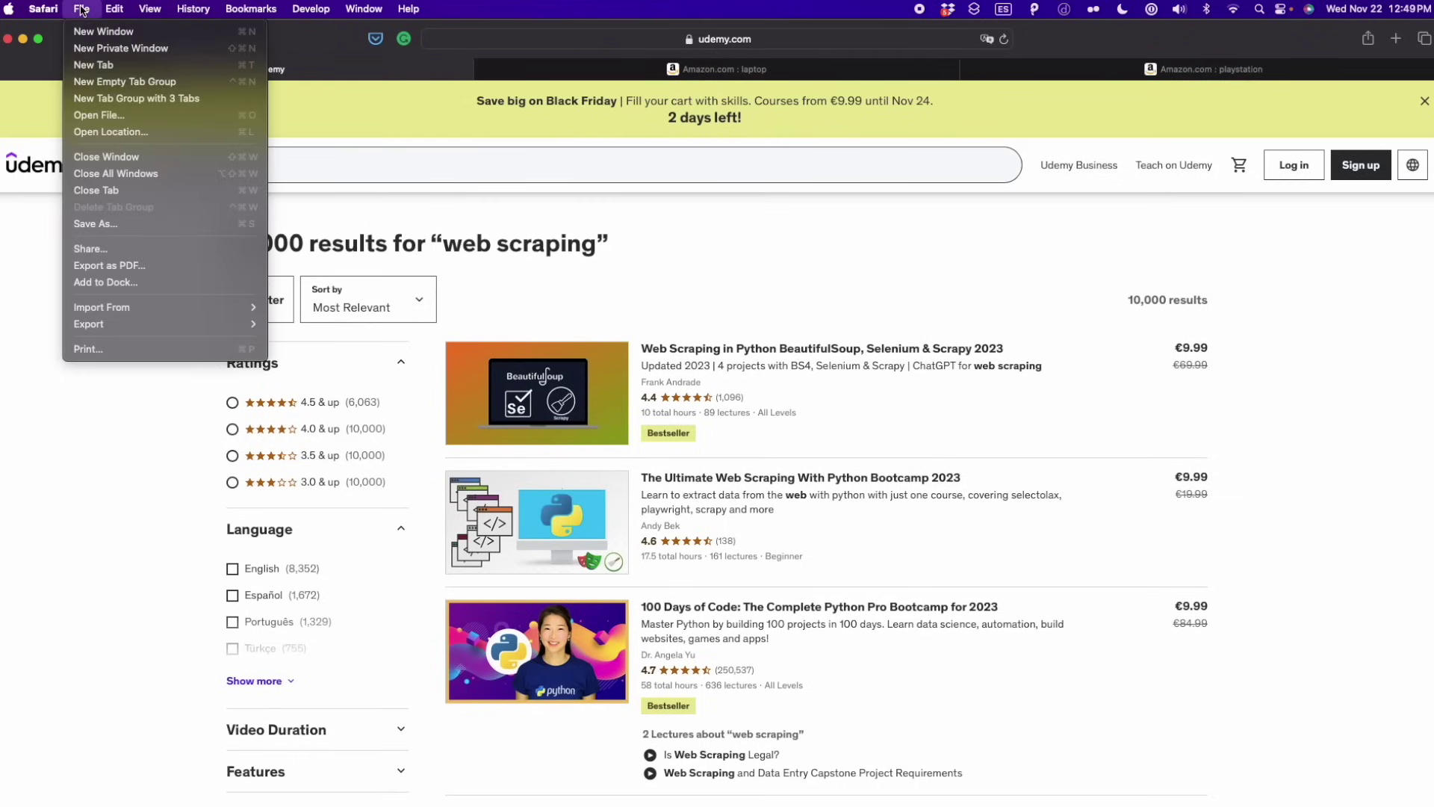
click(145, 266)
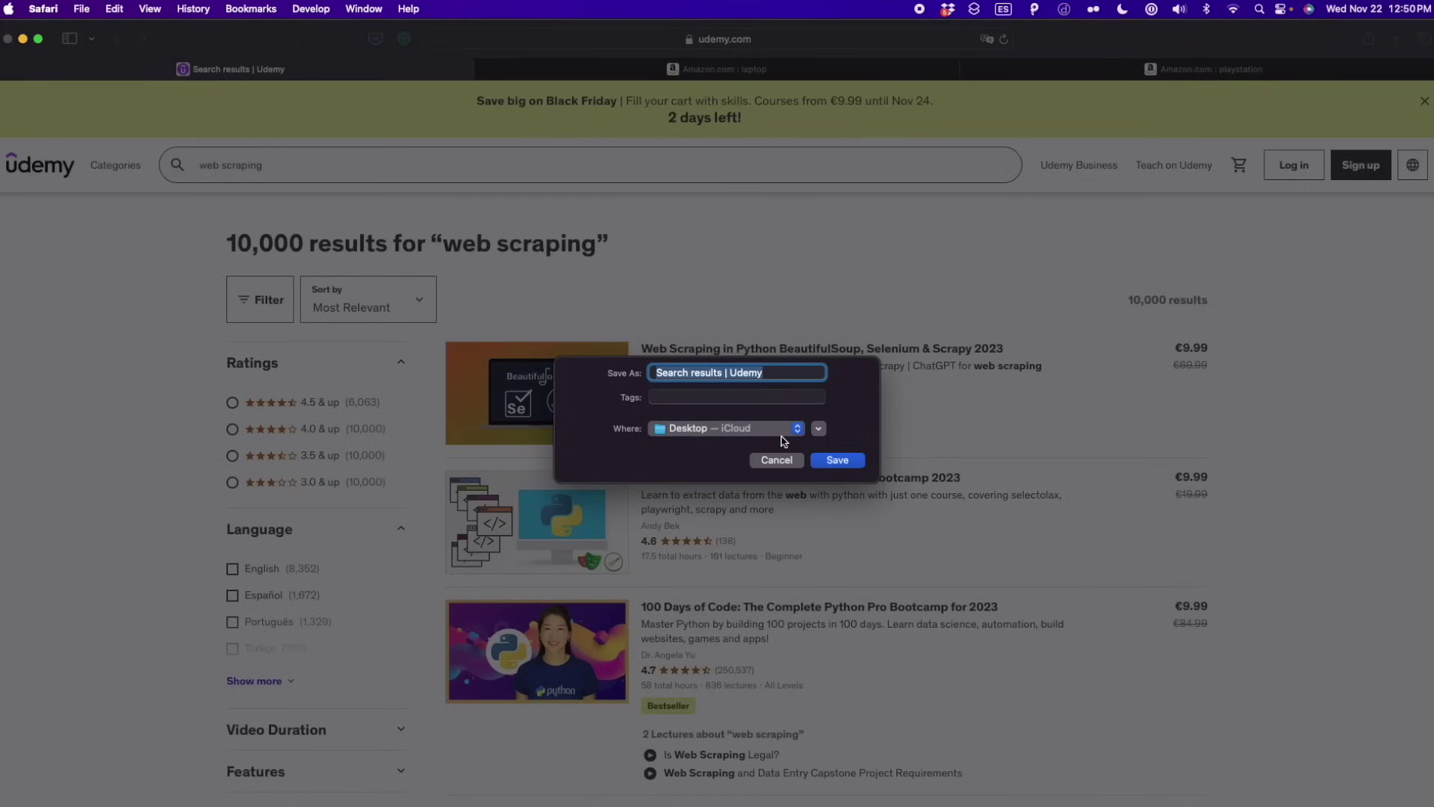
click(825, 466)
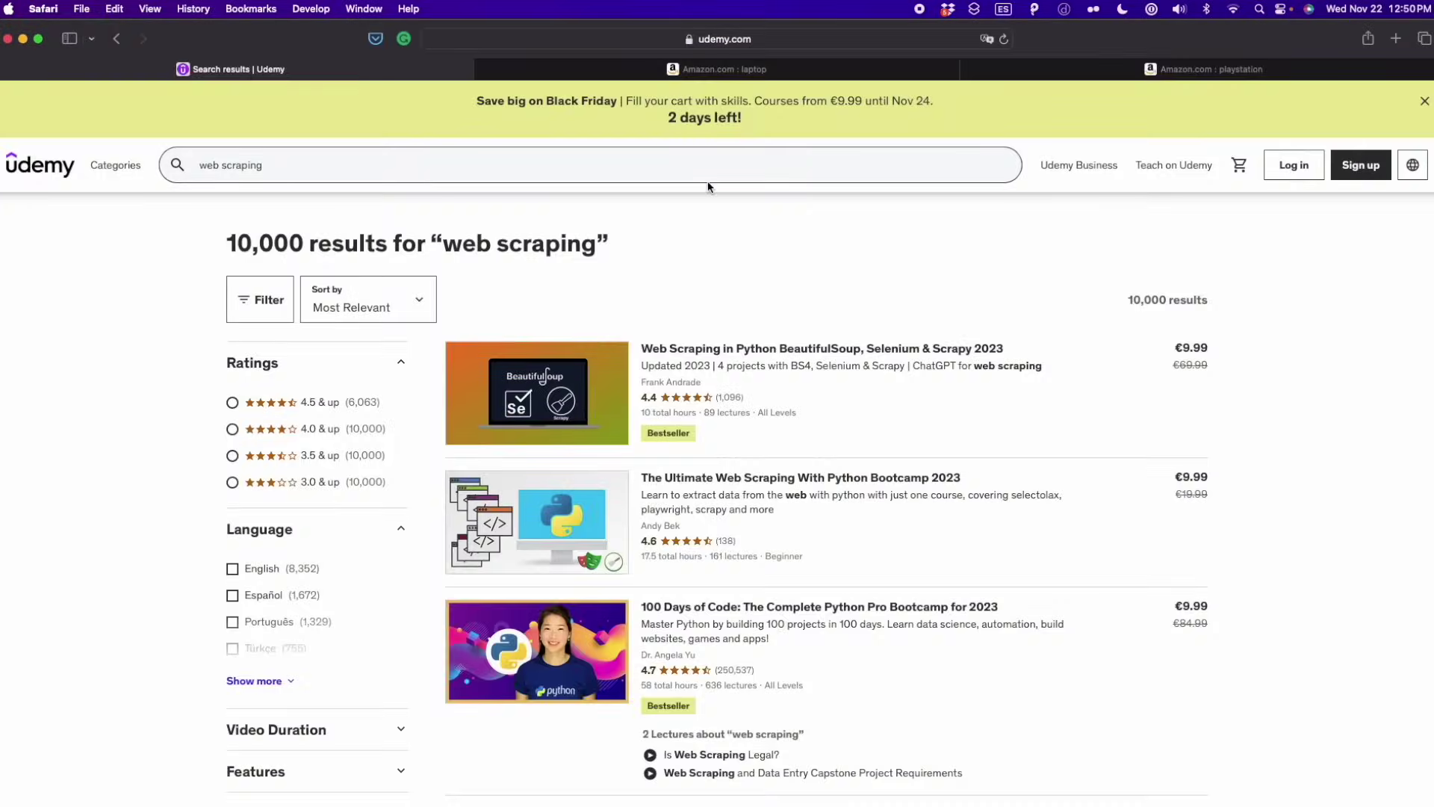
key(F11)
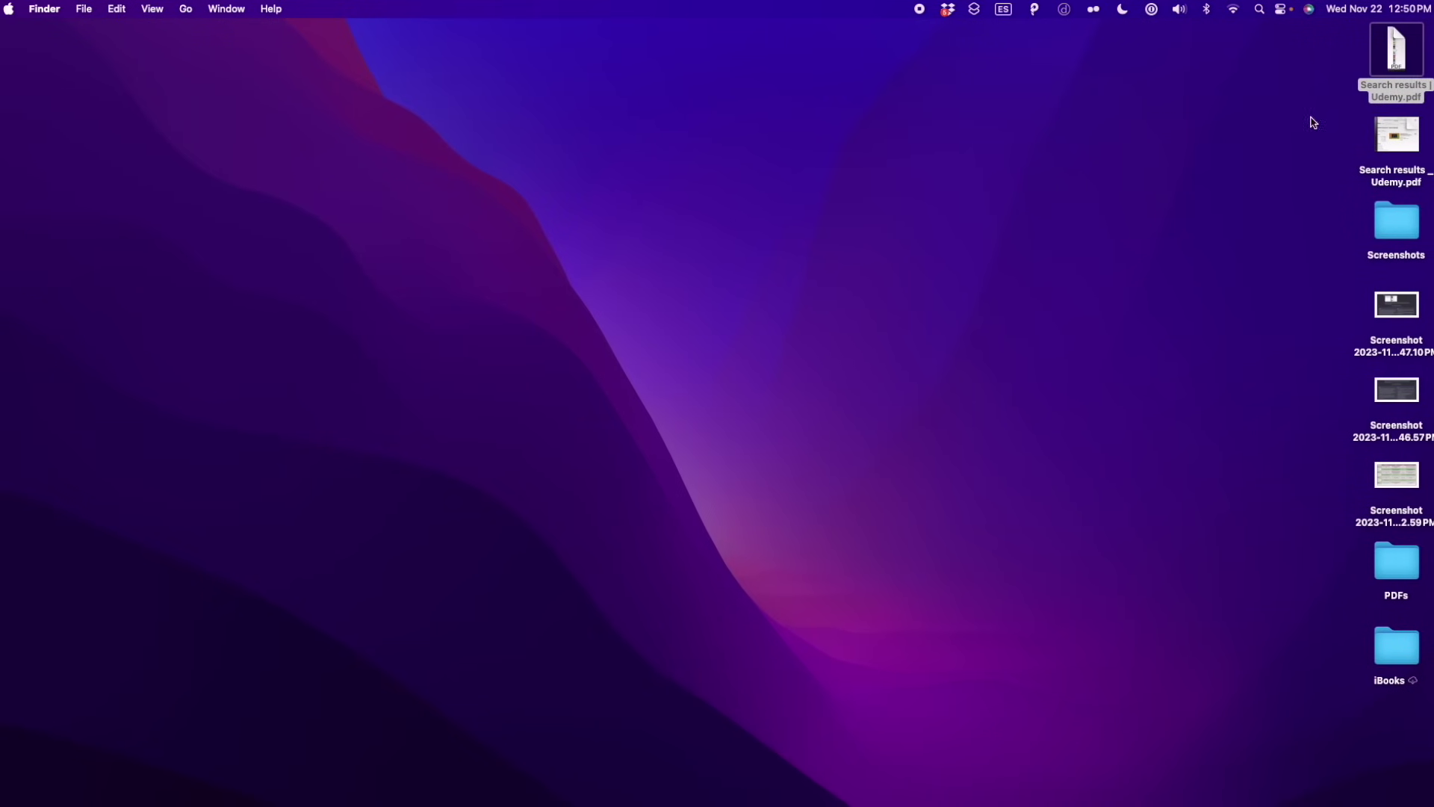
- Open Search results | Udemy.pdf in Preview, scroll through its page, then close it
click(1394, 58)
double_click(1393, 58)
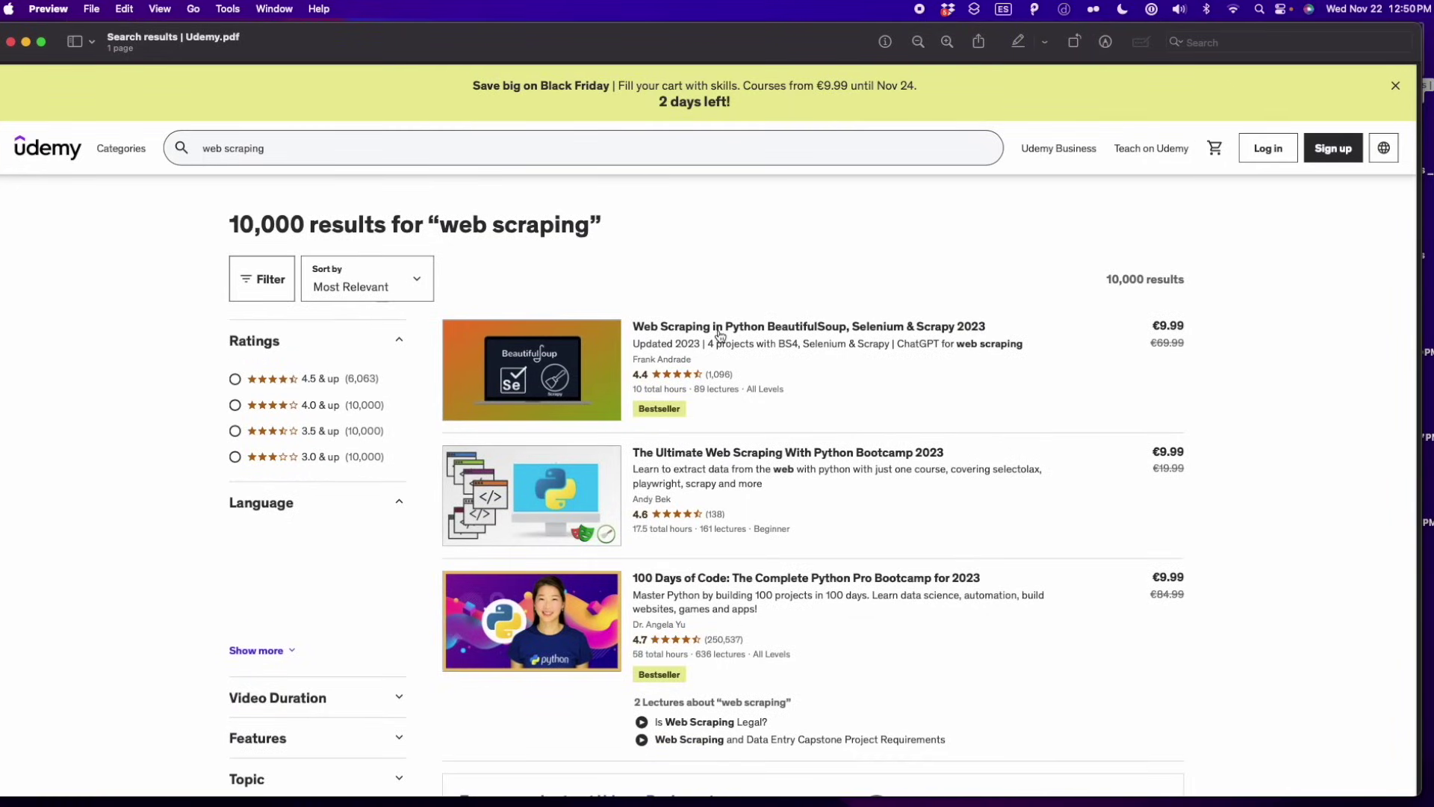
scroll(720, 334, down, 20)
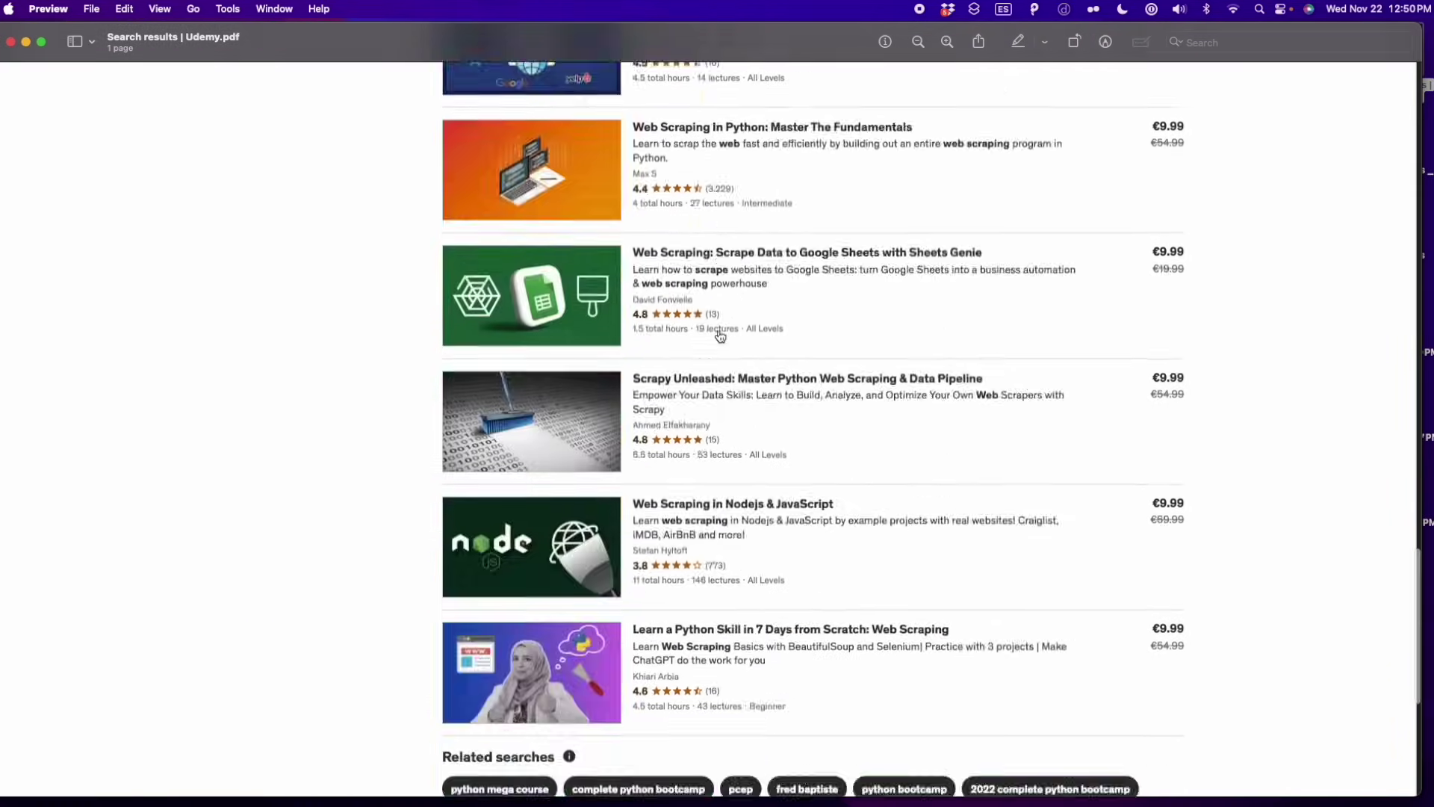
scroll(720, 334, up, 15)
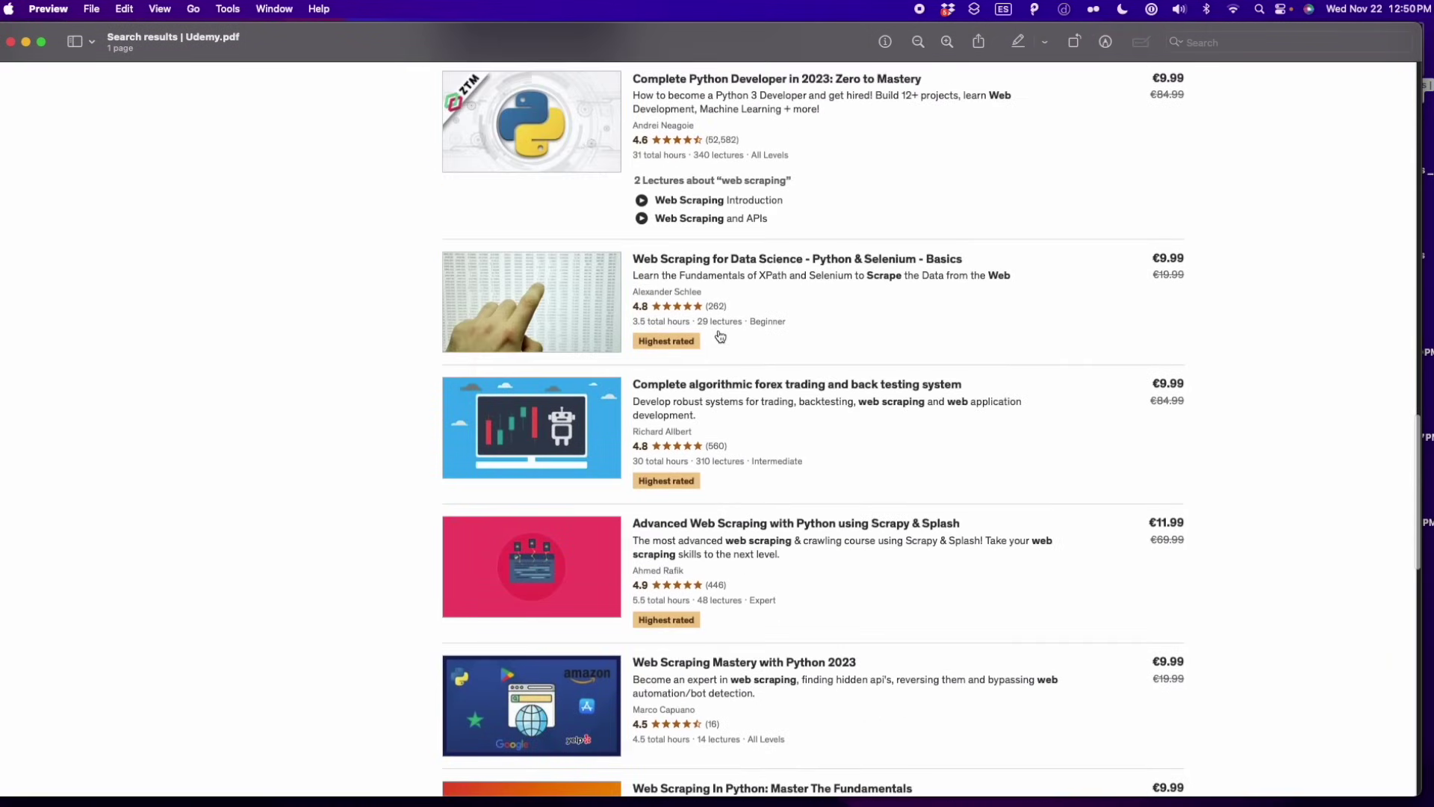
click(10, 43)
mouse_move(491, 276)
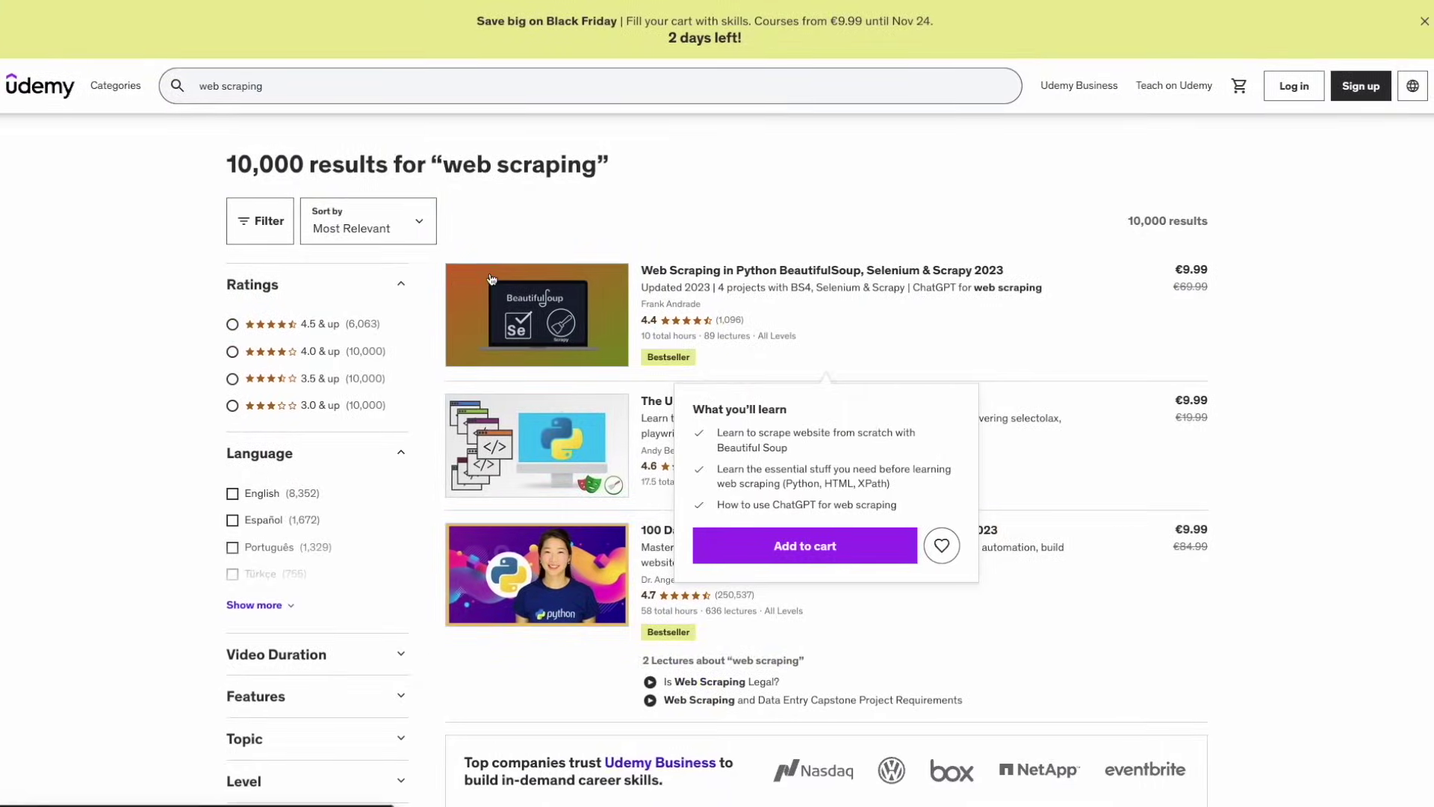
key(ctrl+Tab)
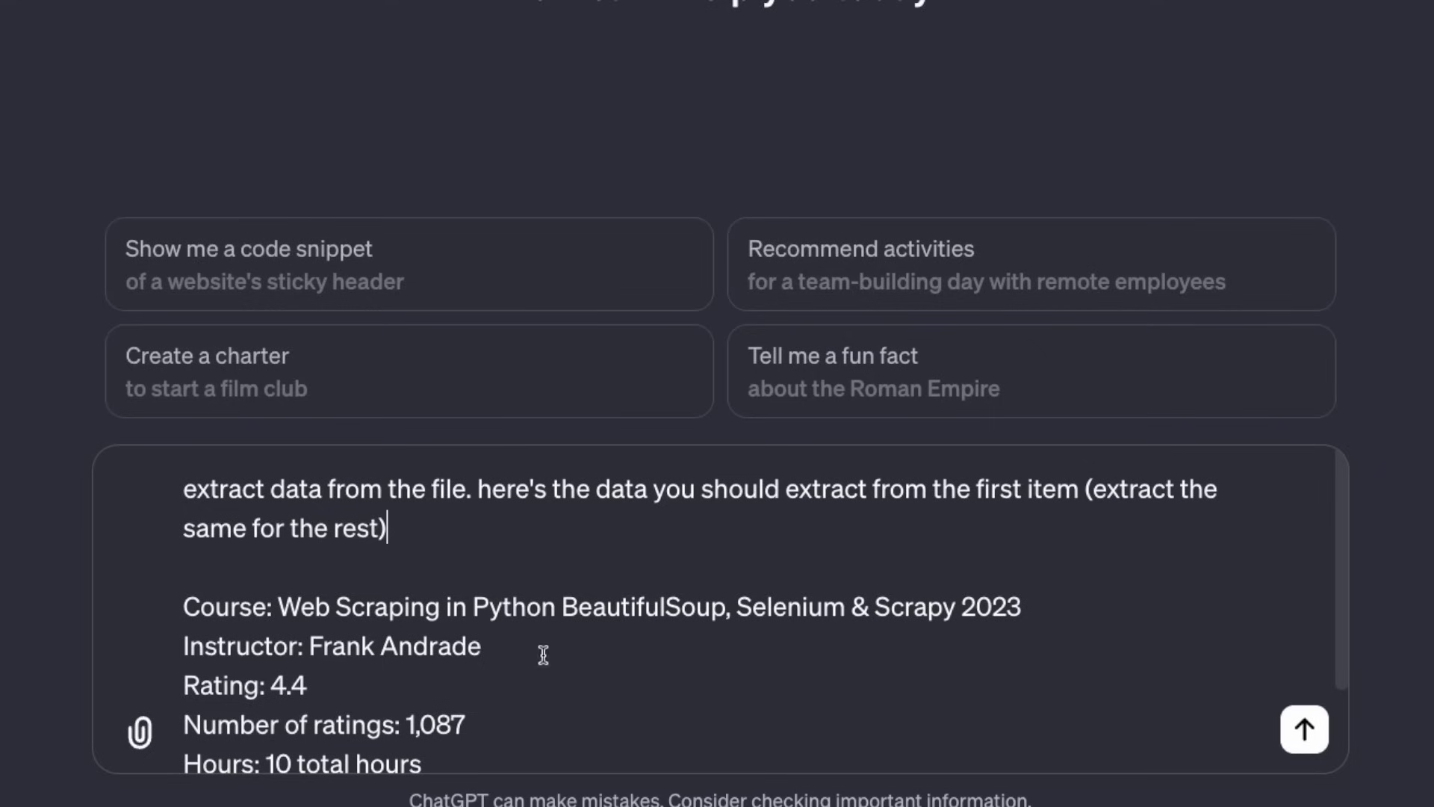
- Attach Search results | Udemy.pdf to the extraction prompt
click(523, 621)
drag(449, 542, 167, 493)
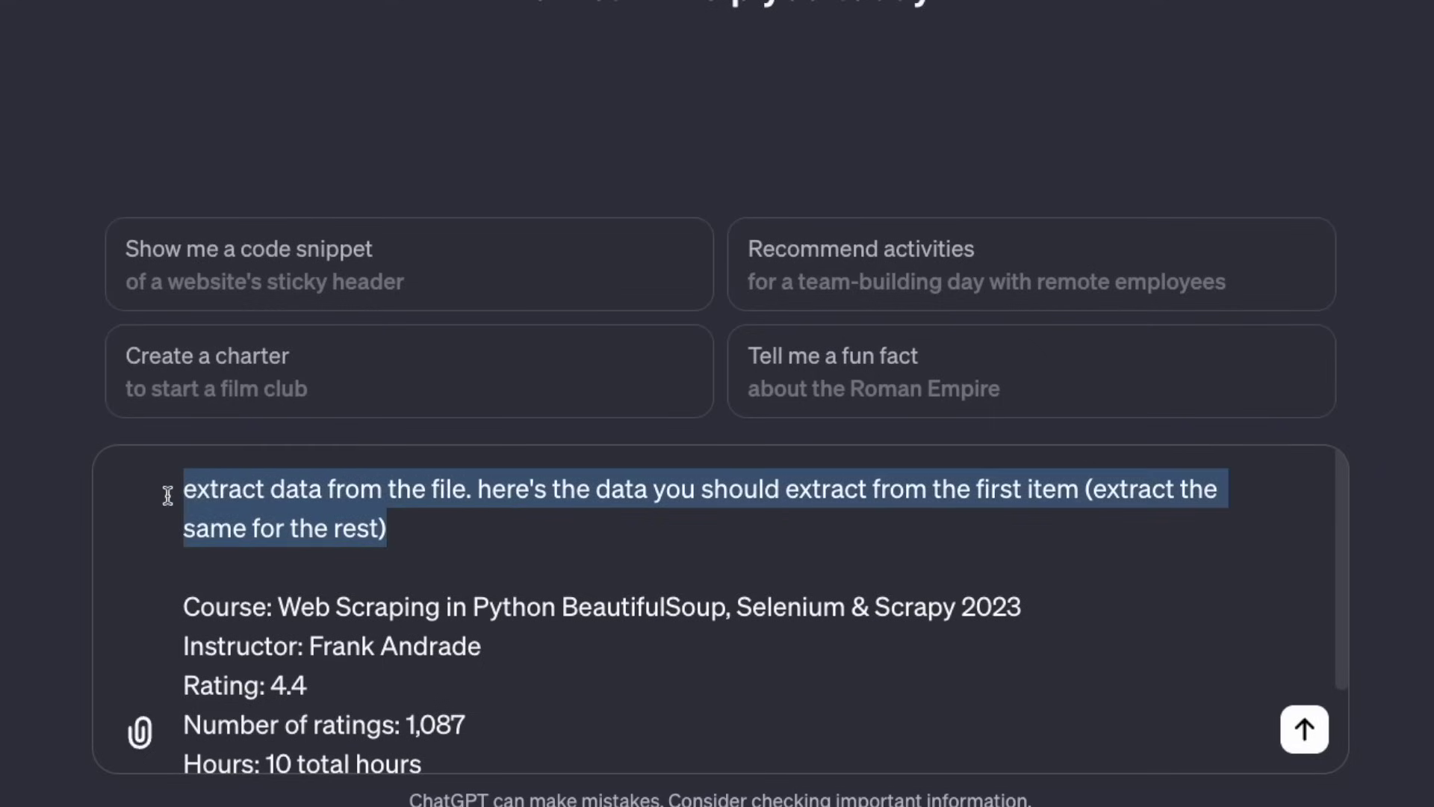
click(256, 598)
click(308, 754)
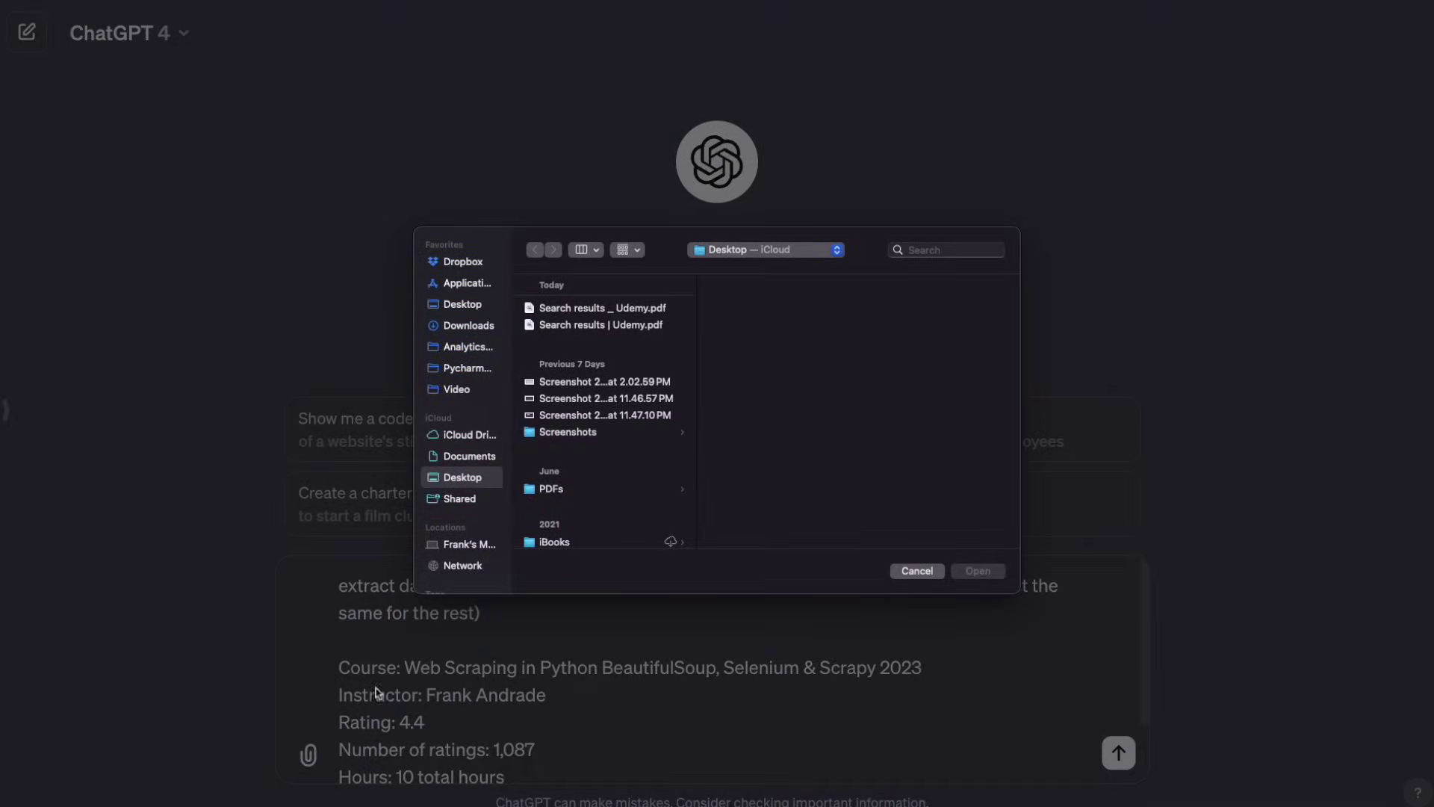
click(637, 326)
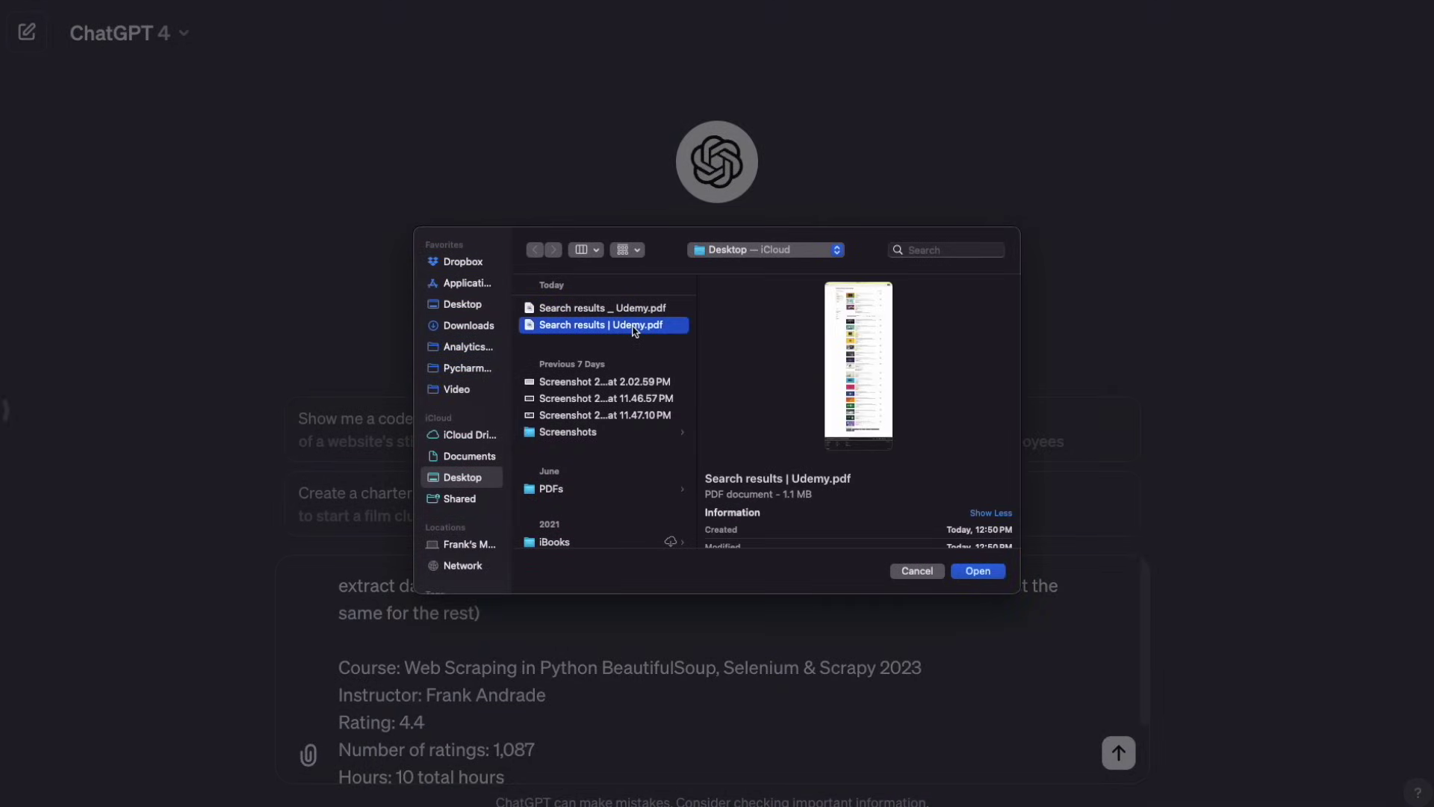
- Review the prompt's opening instruction and its five sample course lines
click(977, 571)
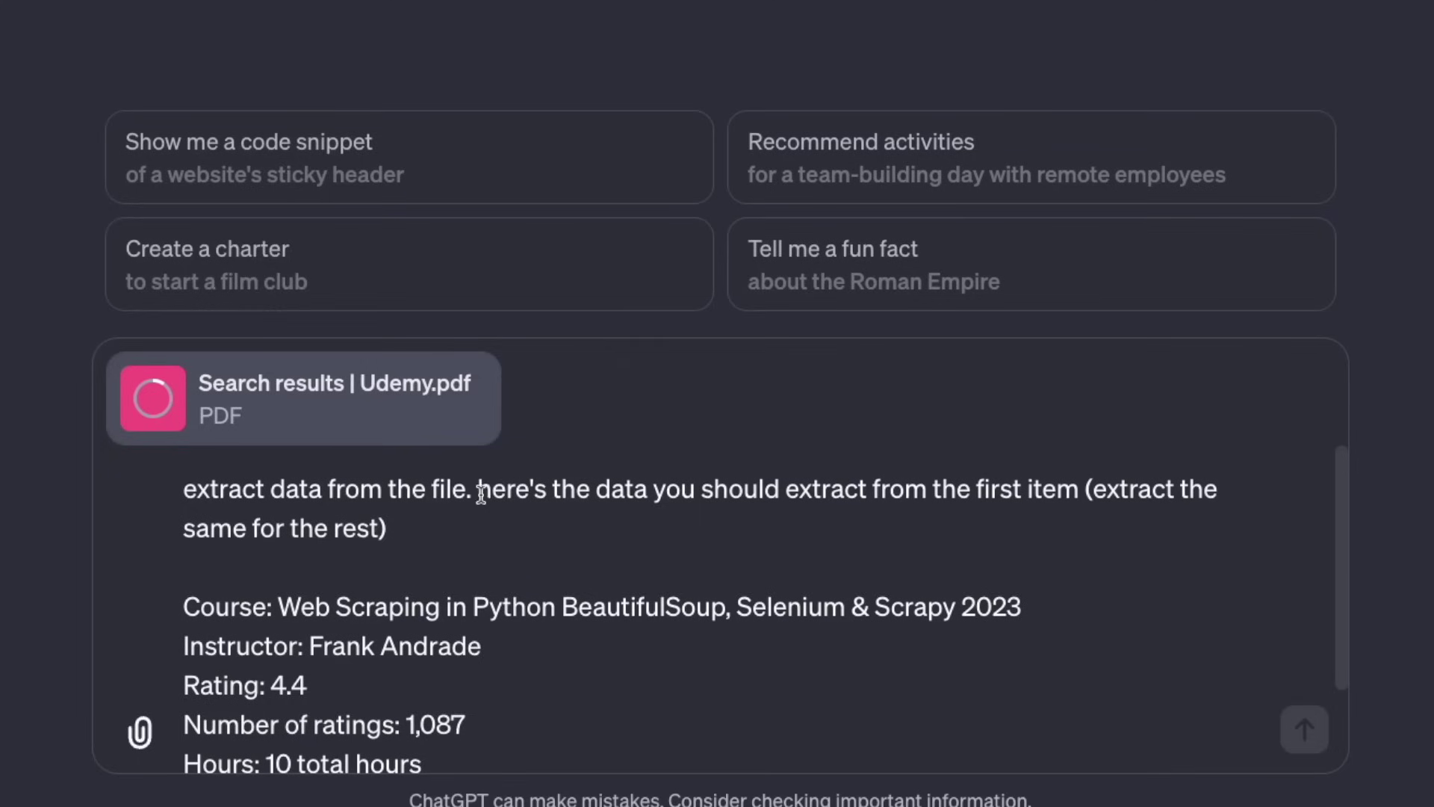
drag(545, 585, 804, 594)
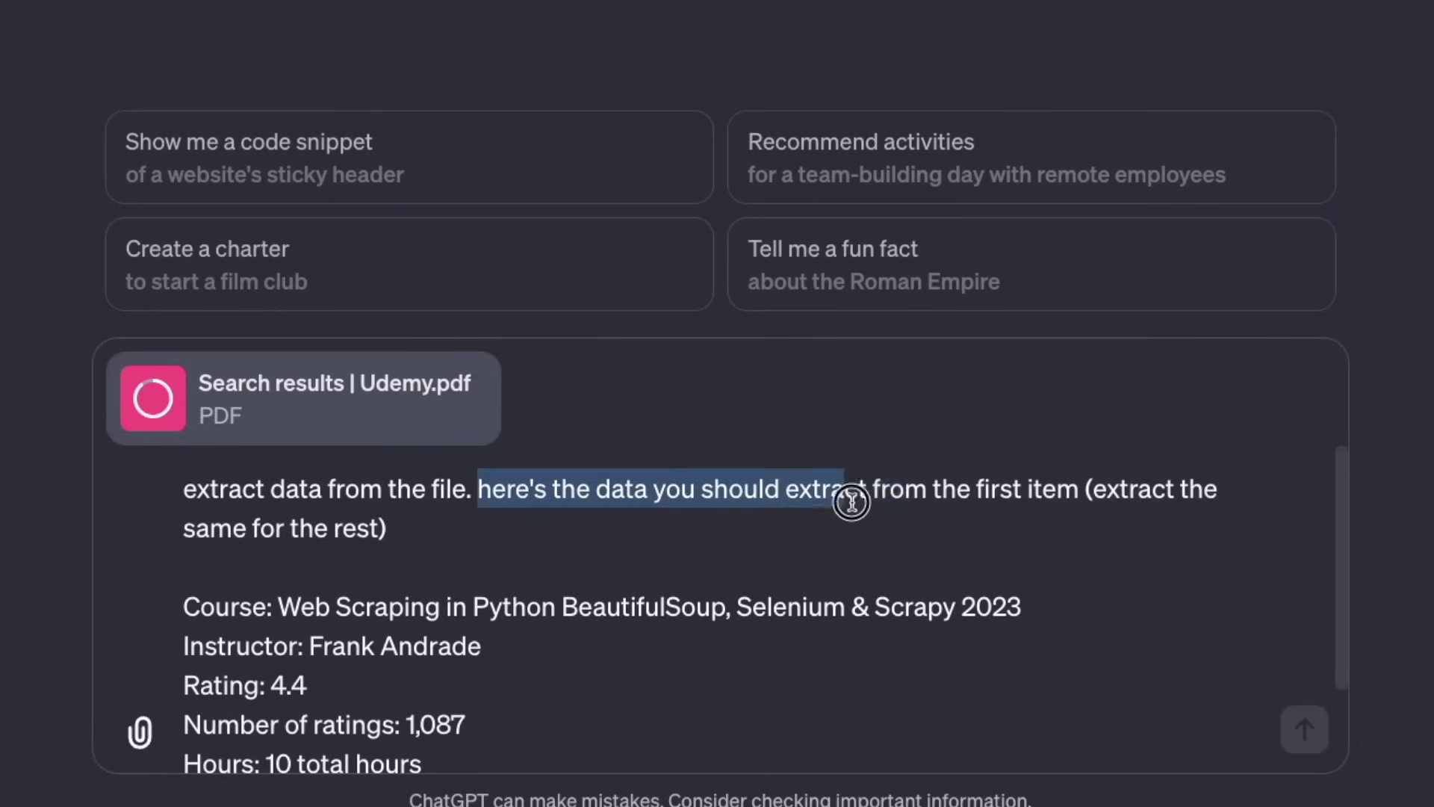
drag(851, 502, 1080, 493)
scroll(646, 624, down, 1)
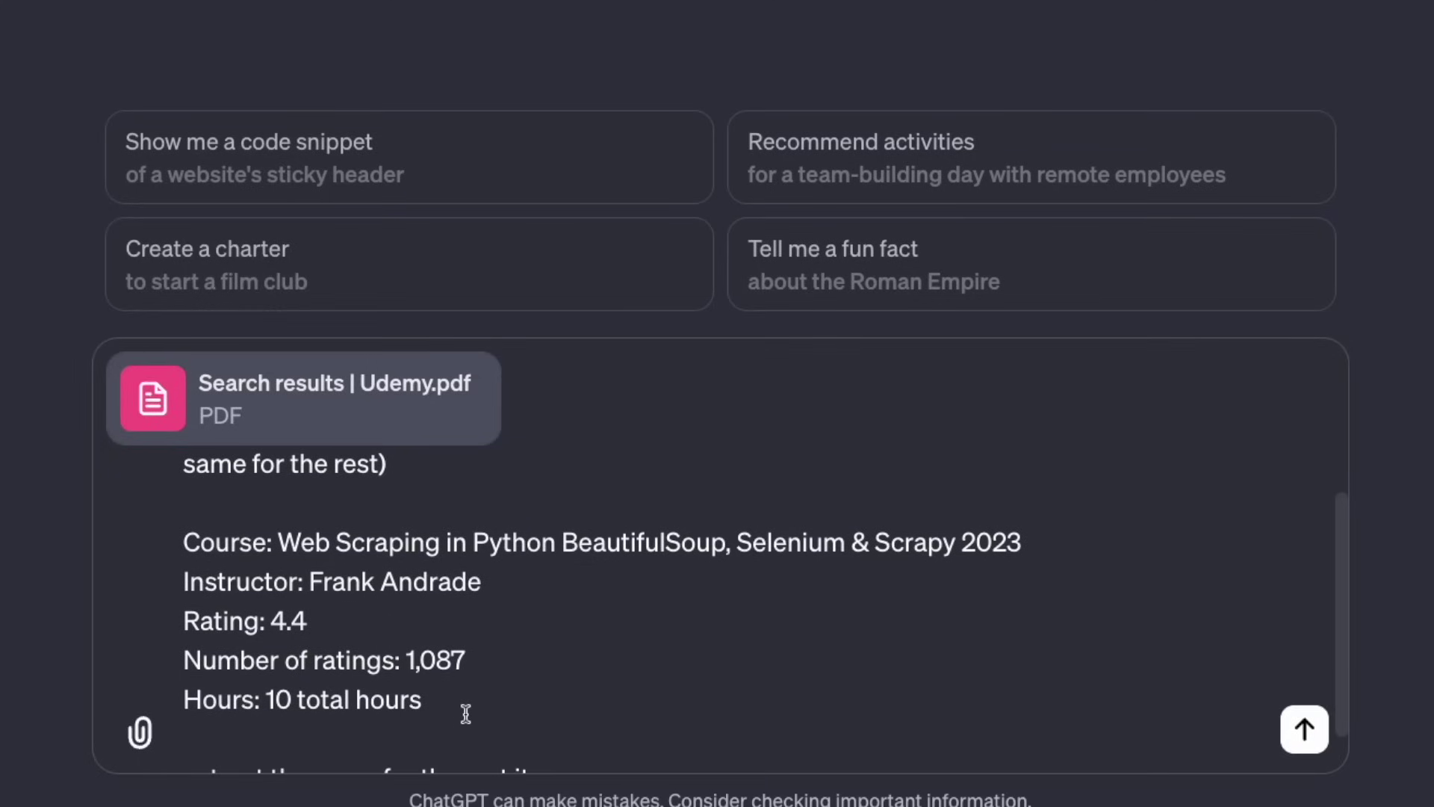
drag(464, 714, 195, 541)
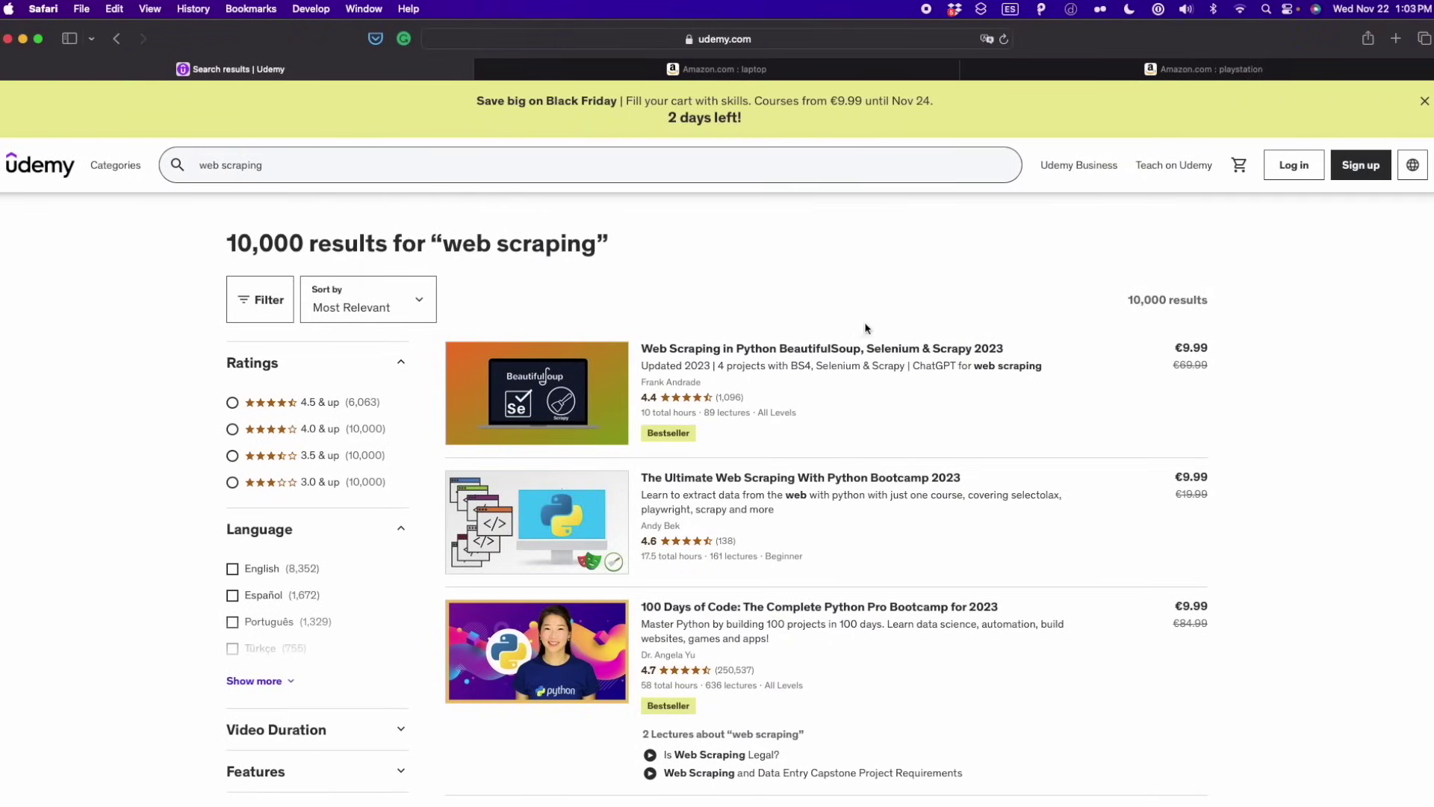
scroll(865, 329, up, 5)
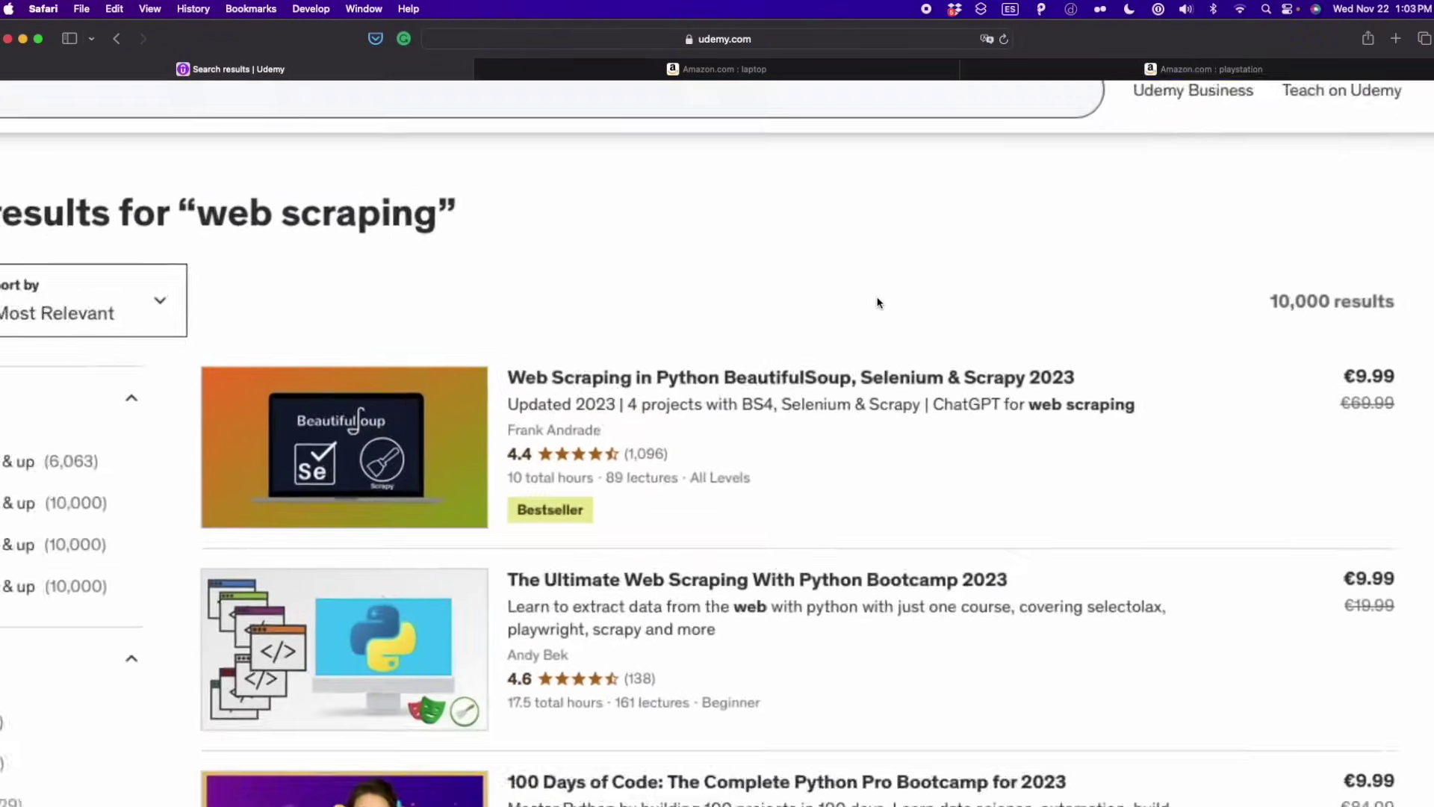
mouse_move(478, 344)
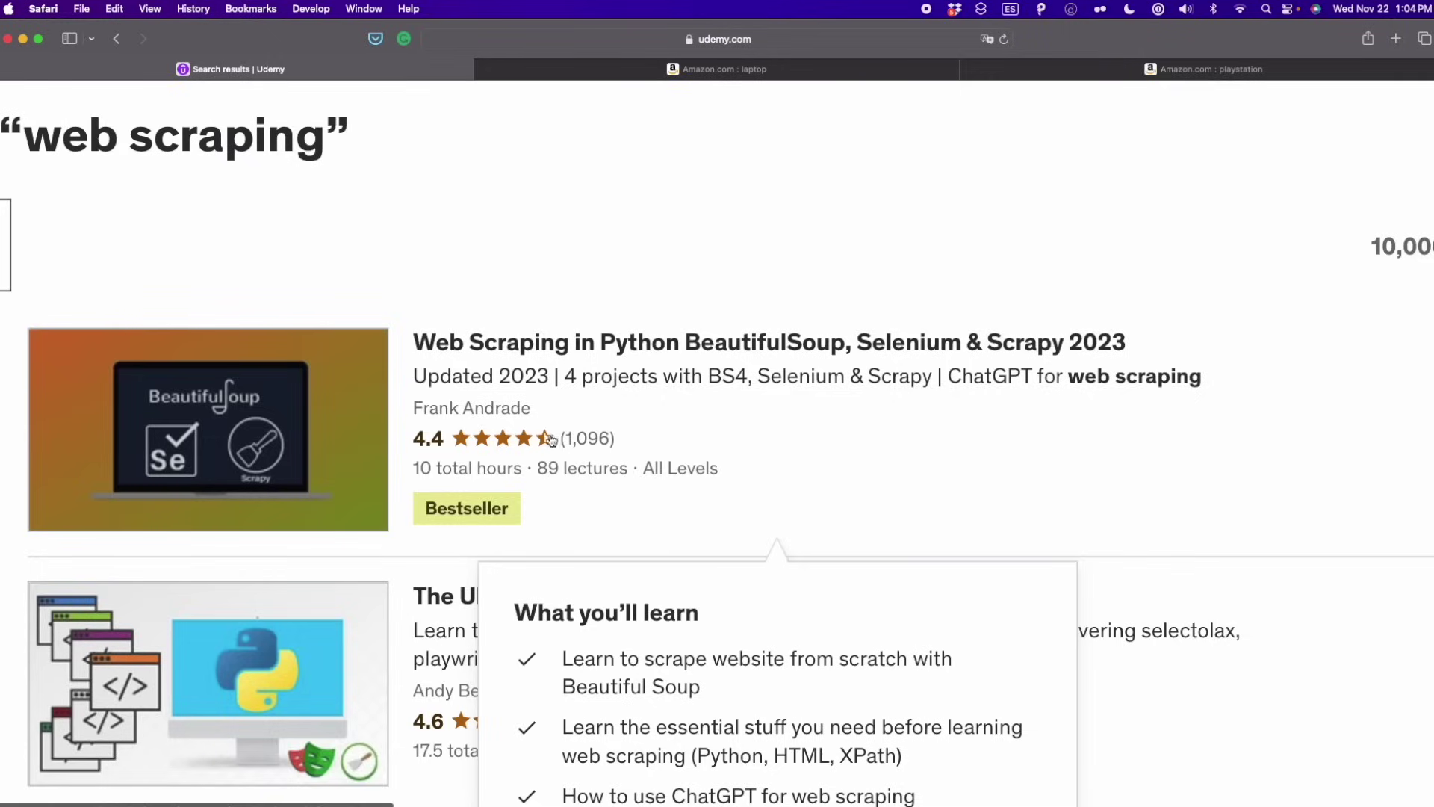
scroll(747, 650, down, 2)
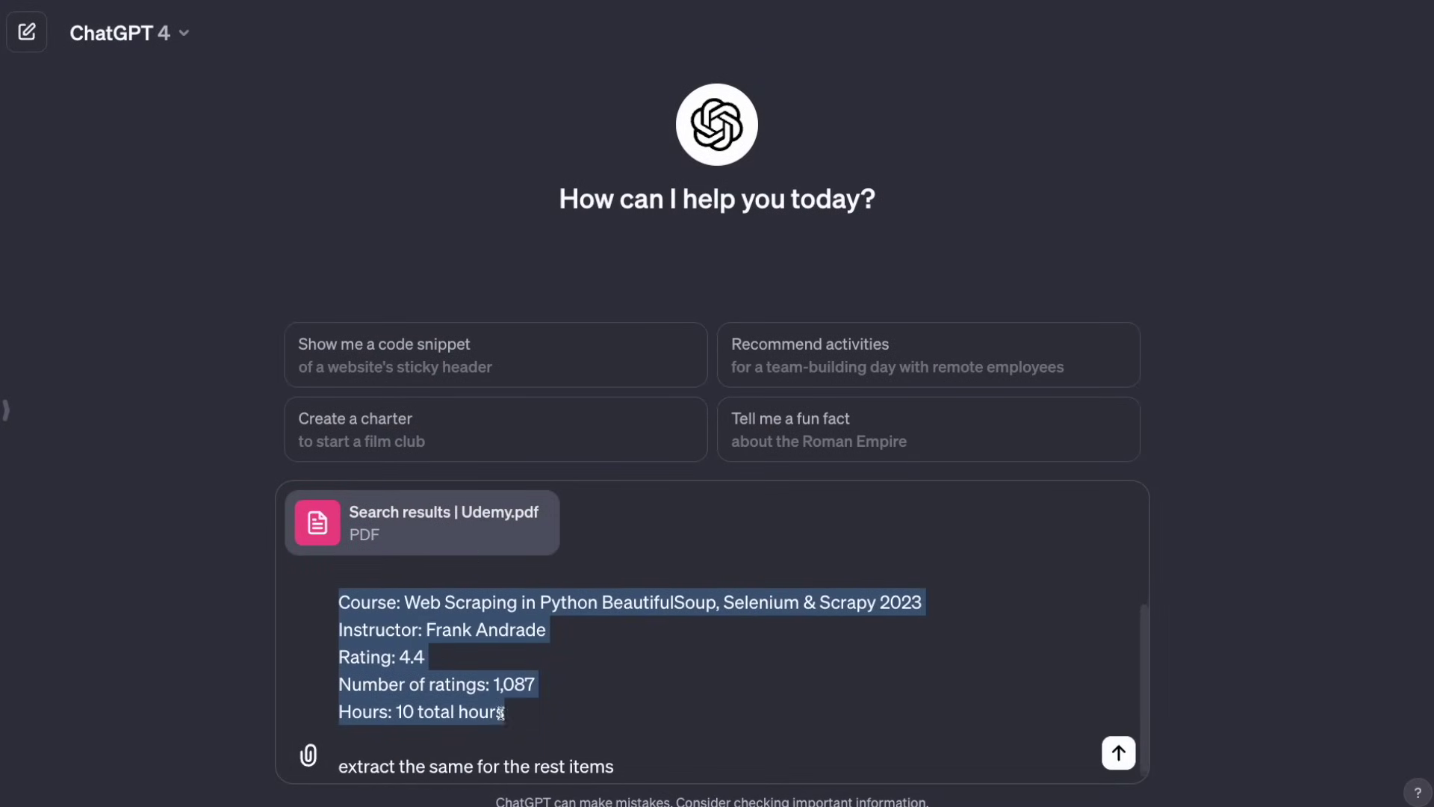
click(712, 732)
drag(487, 656, 154, 500)
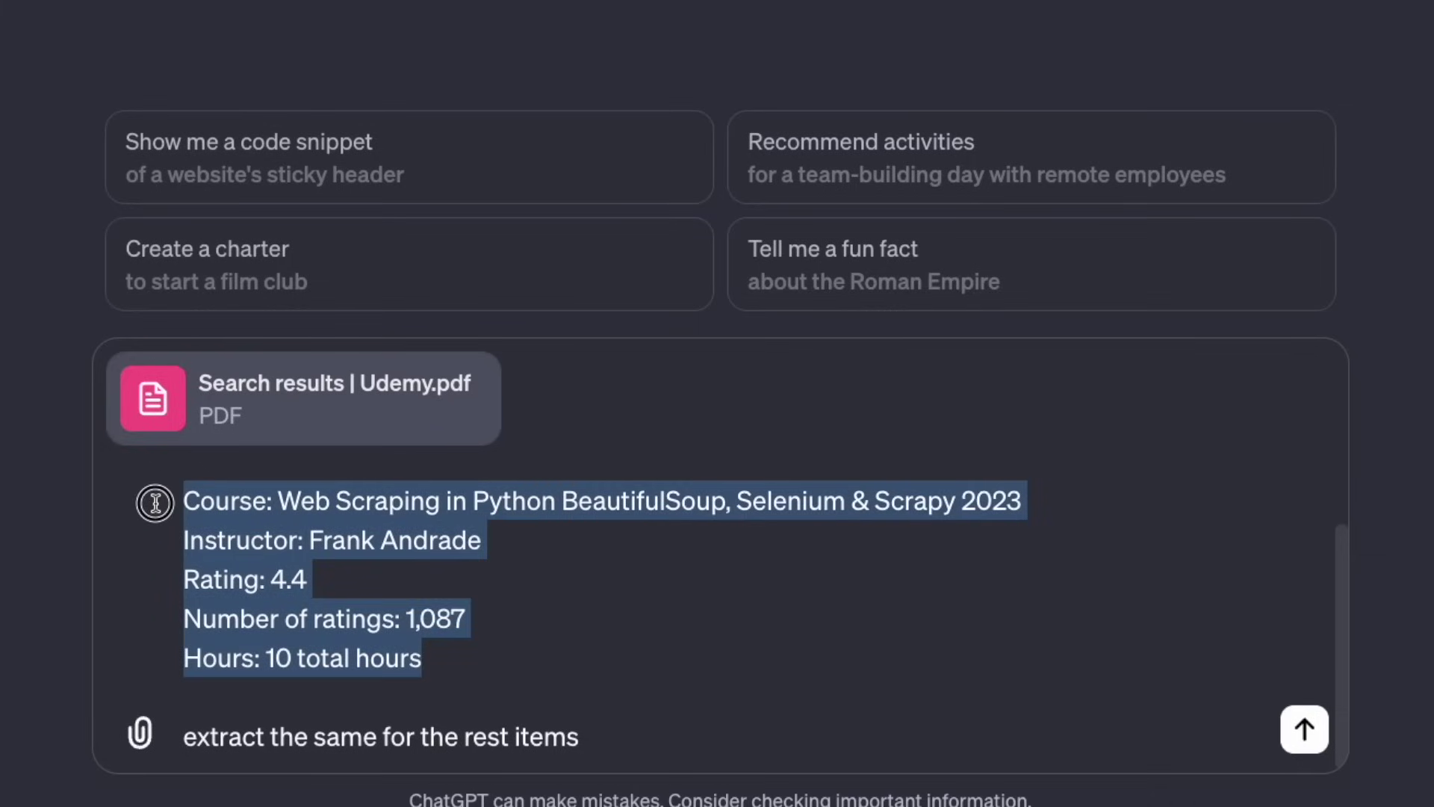
- Check the 'extract the same for the rest items' line and send the prompt
scroll(465, 609, up, 1)
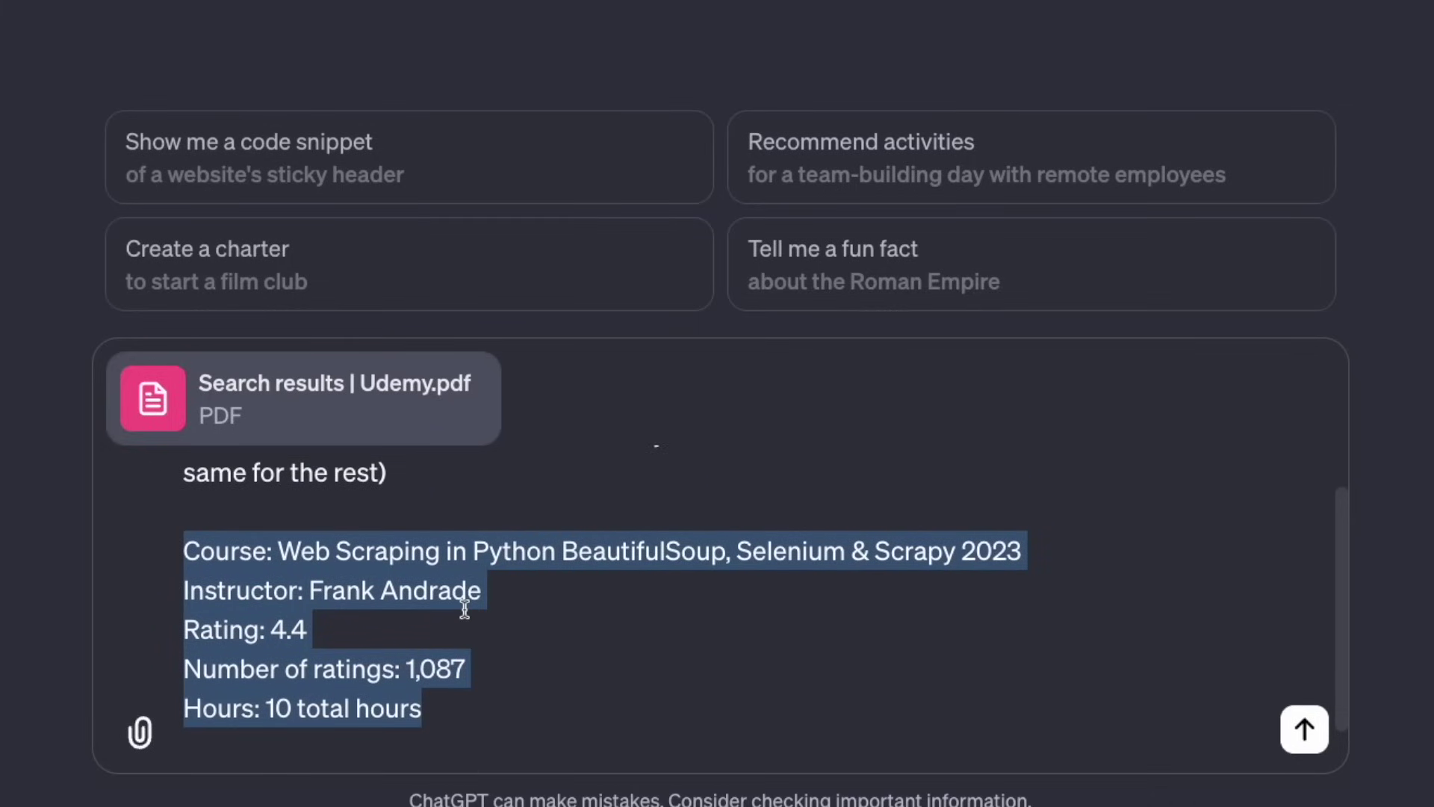
scroll(573, 609, up, 1)
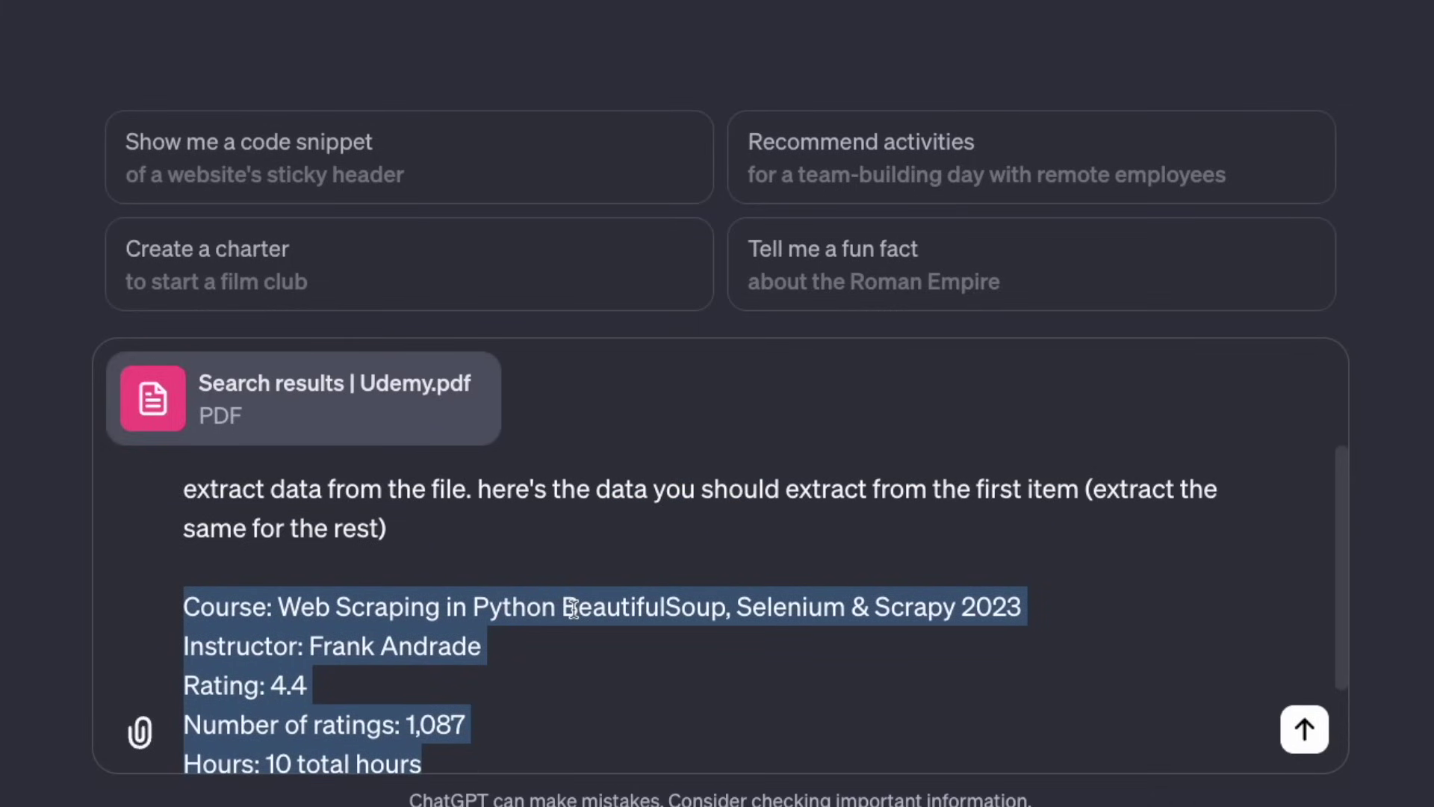
scroll(819, 618, down, 2)
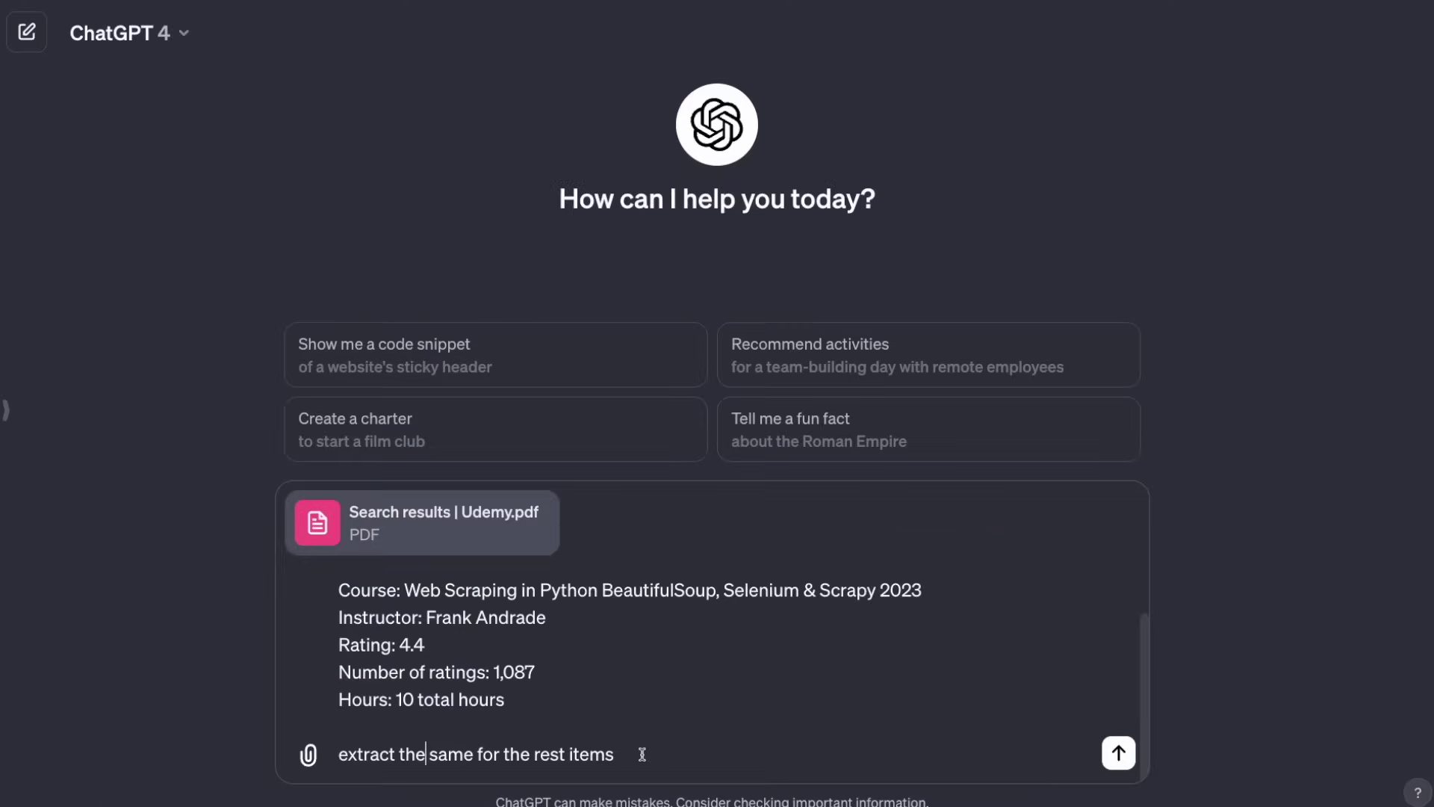
drag(639, 756, 332, 759)
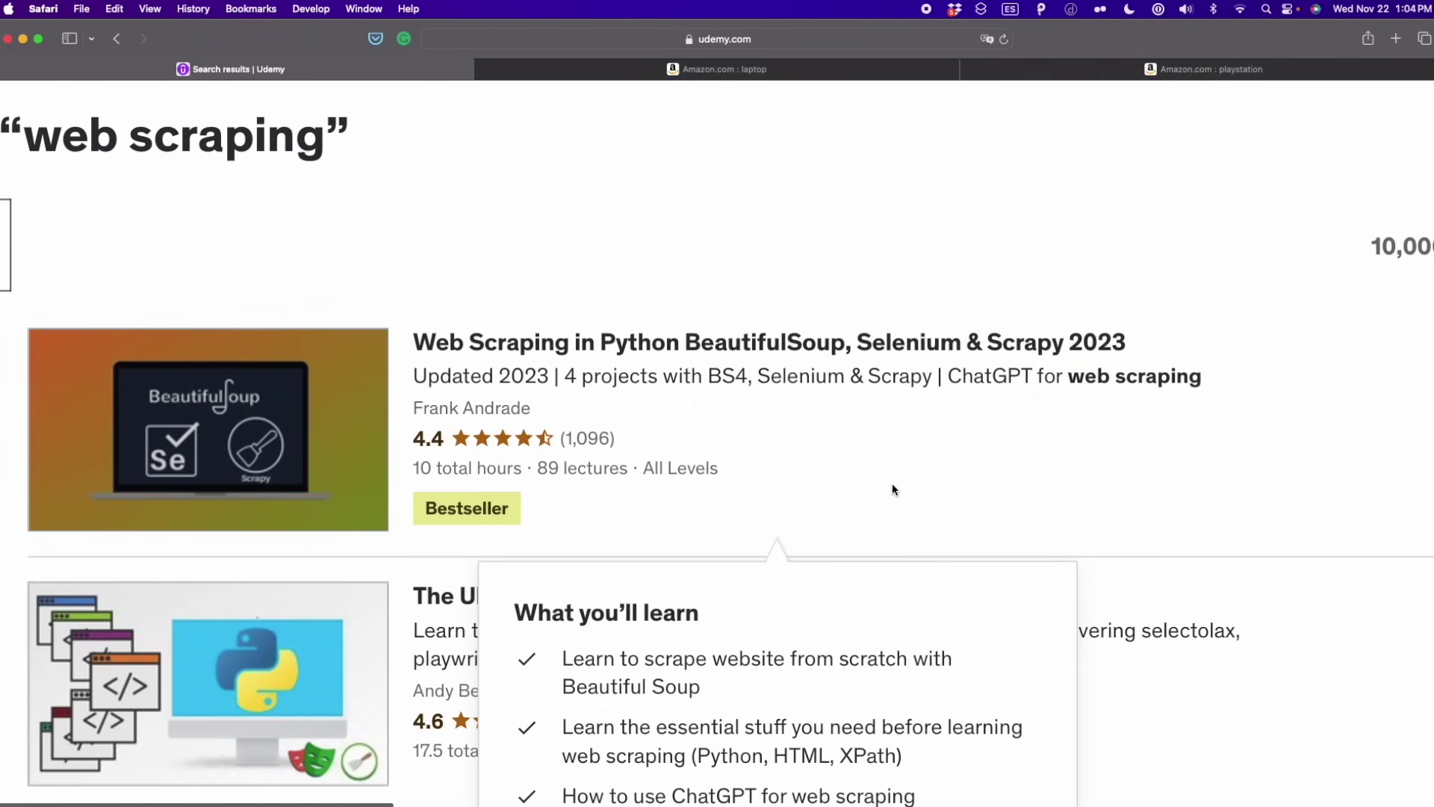
scroll(894, 490, down, 3)
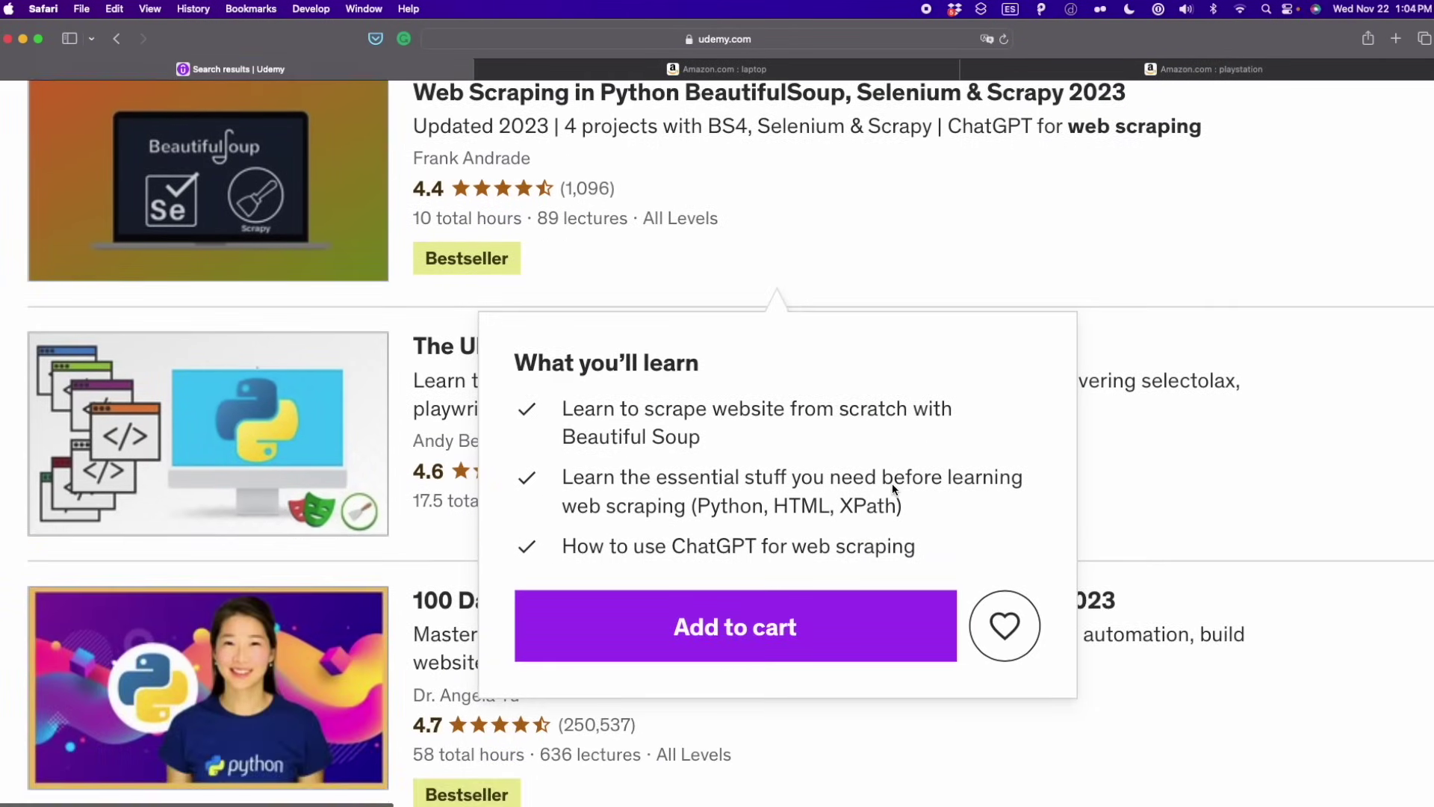
scroll(825, 487, down, 3)
scroll(825, 487, down, 15)
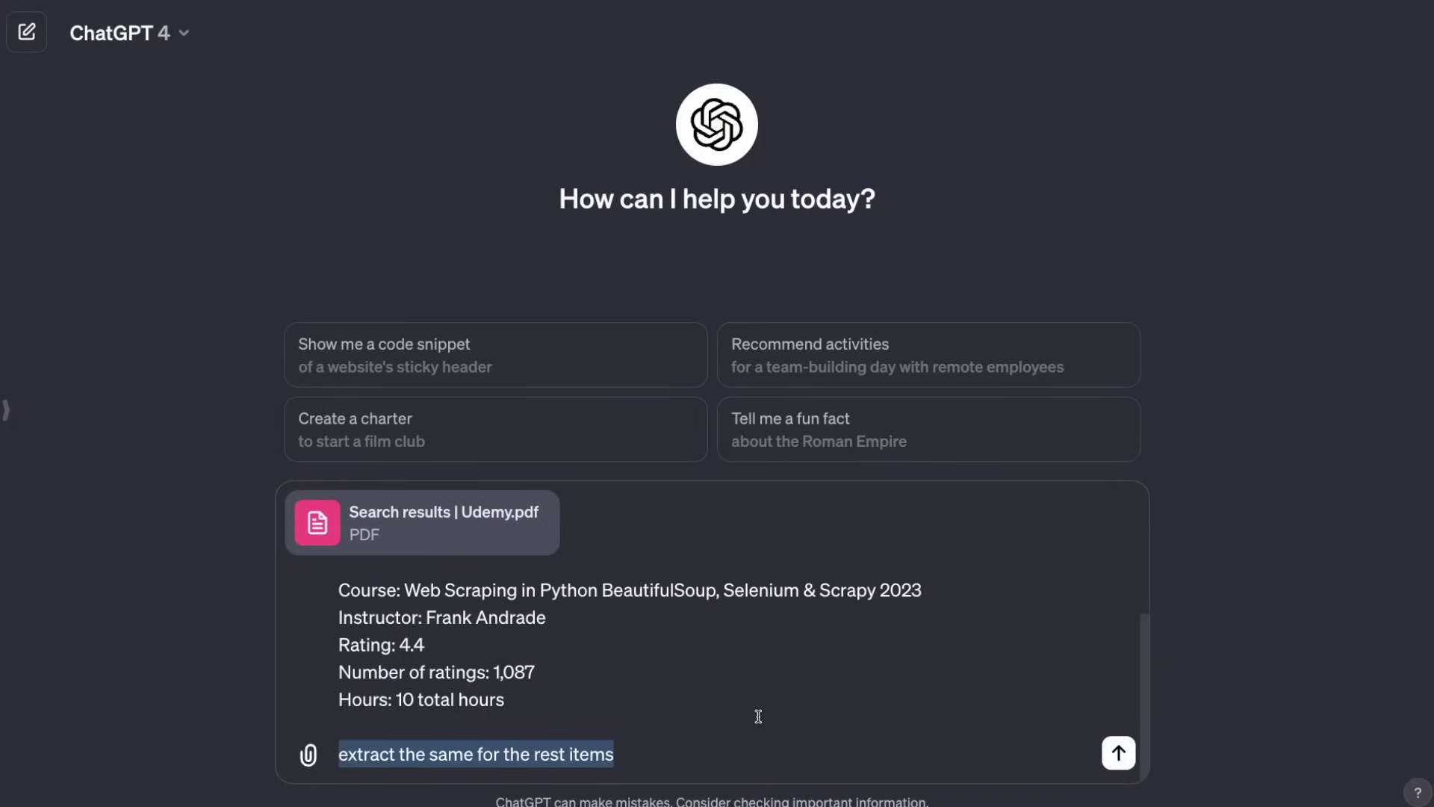
click(757, 718)
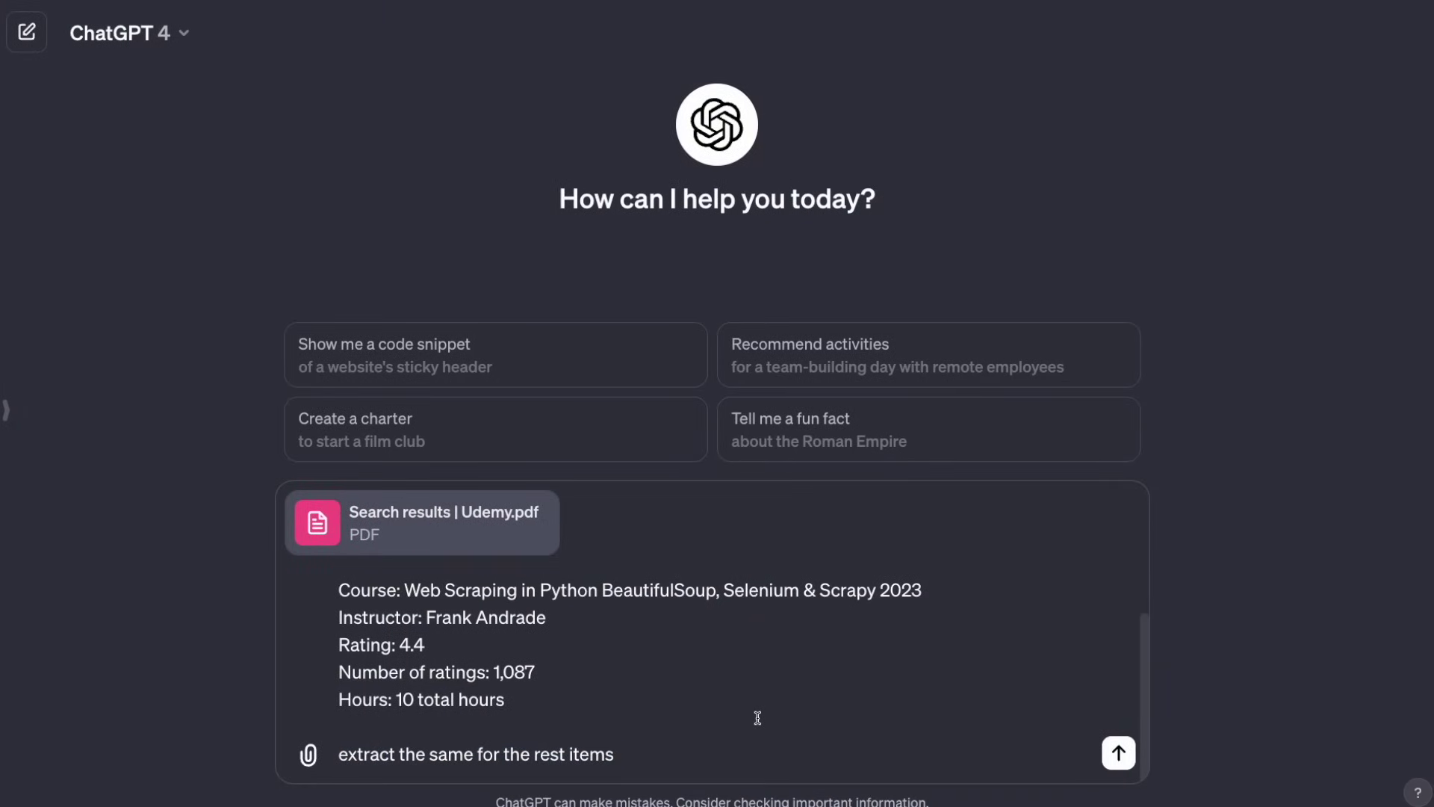
scroll(757, 717, up, 1)
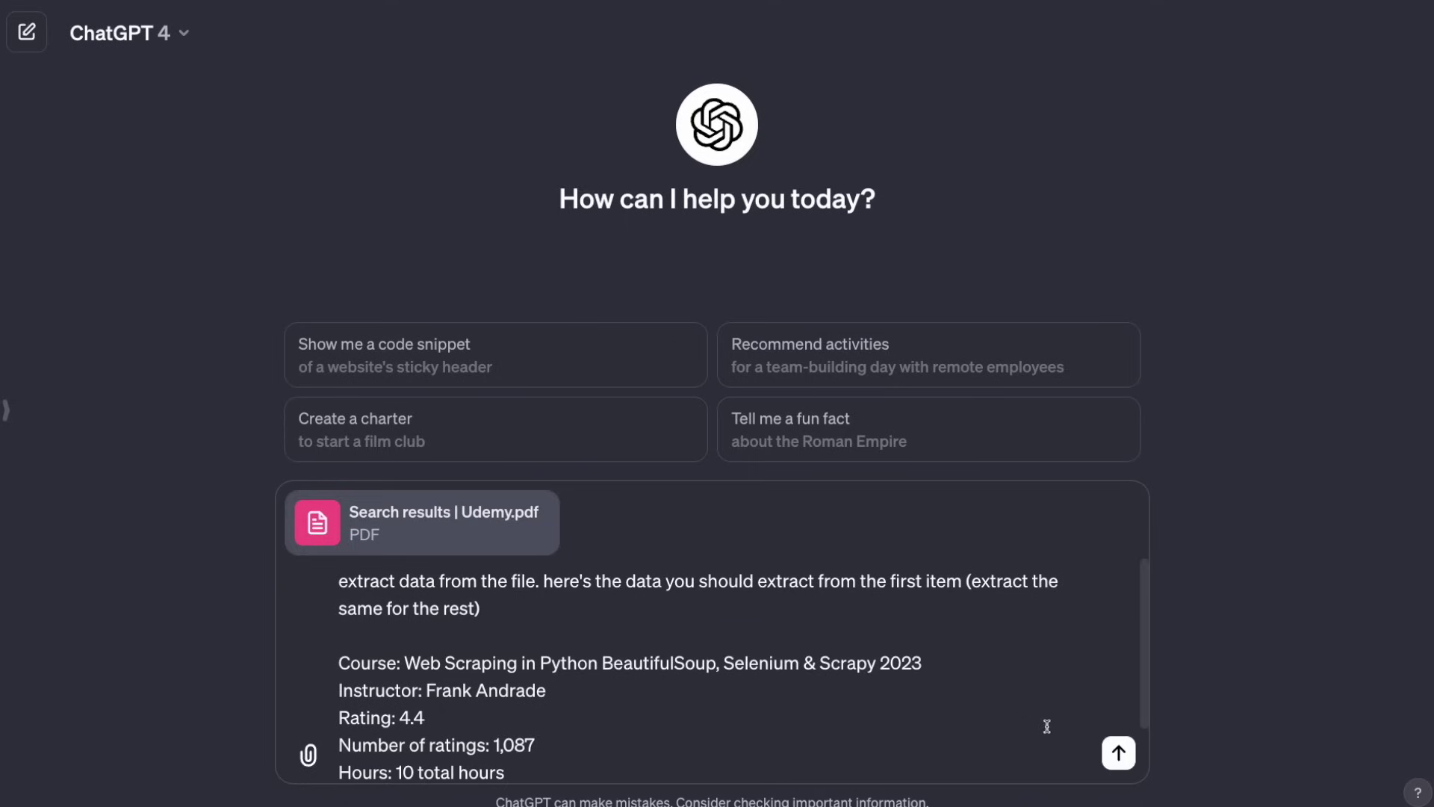
click(1118, 751)
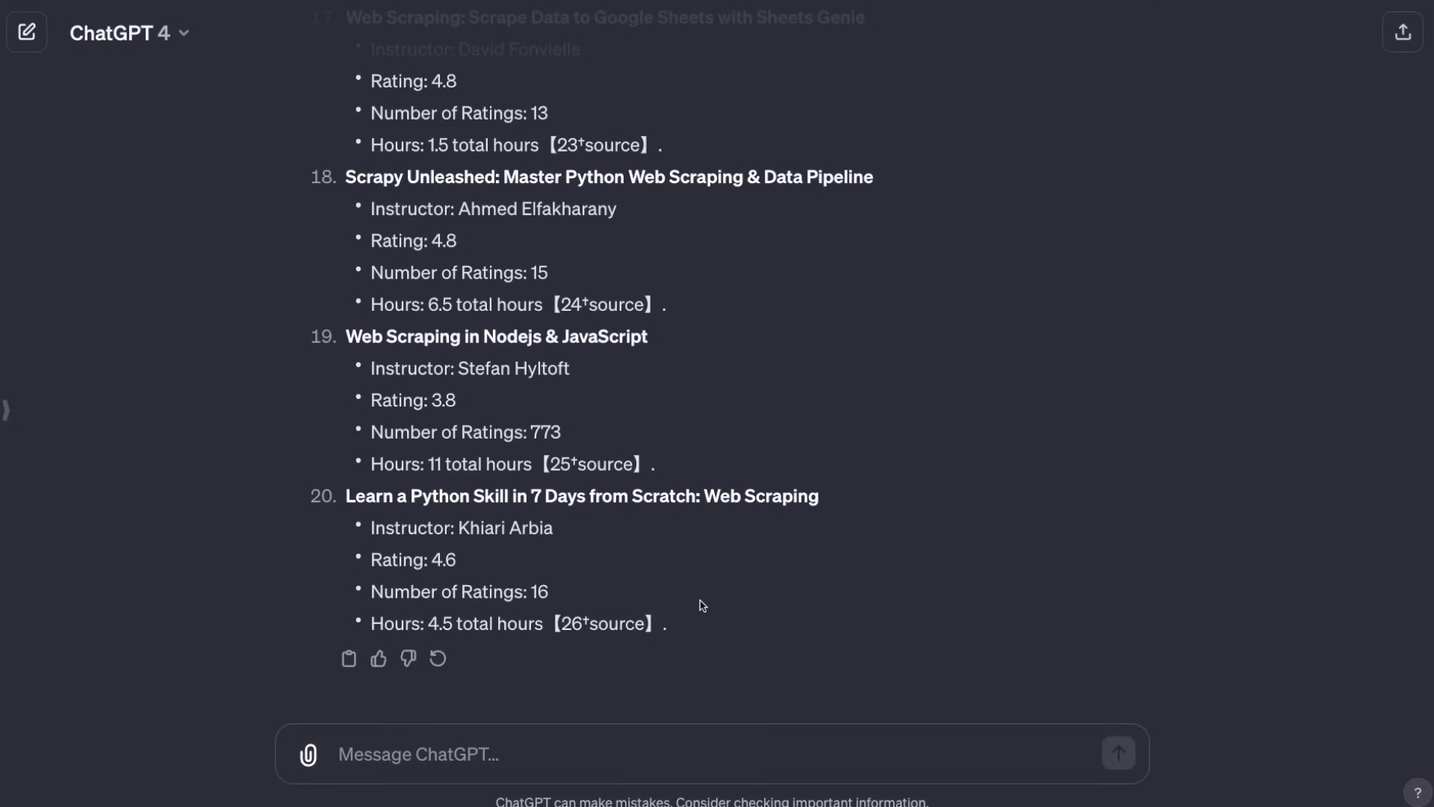
- Check course 20's extracted rating 4.6, 16 ratings and hours, then scroll back through the reply
drag(688, 624, 348, 494)
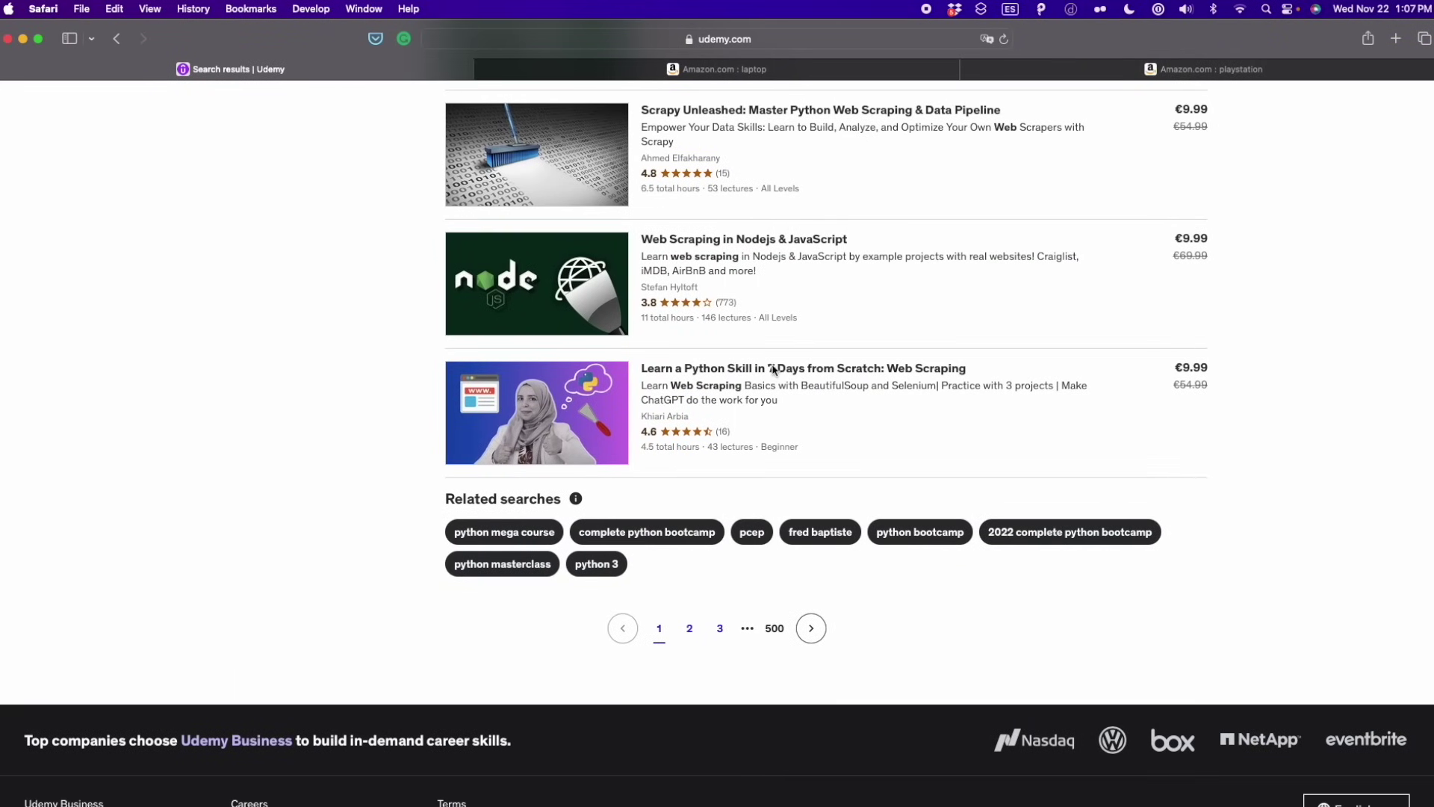
mouse_move(875, 355)
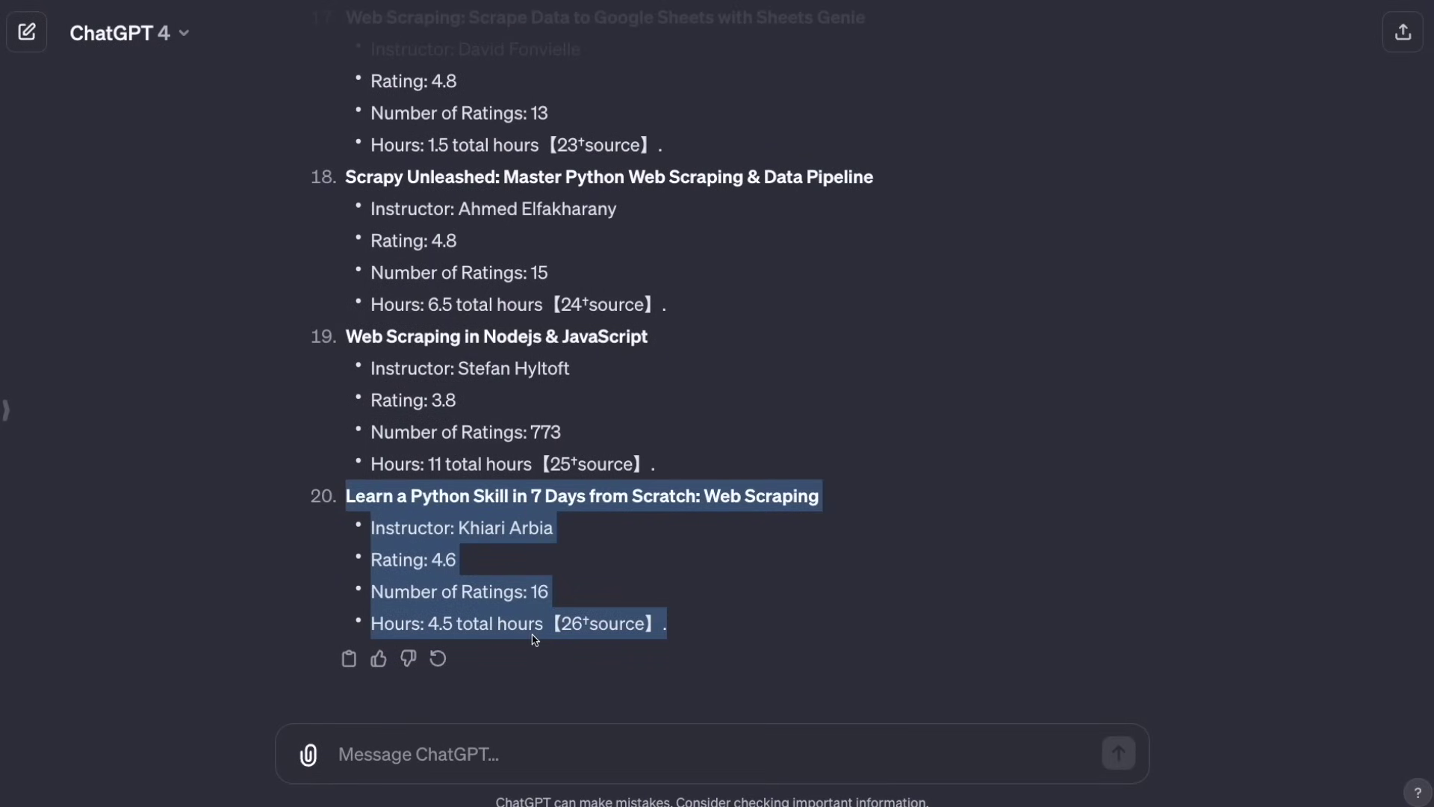
click(535, 631)
drag(557, 593, 404, 560)
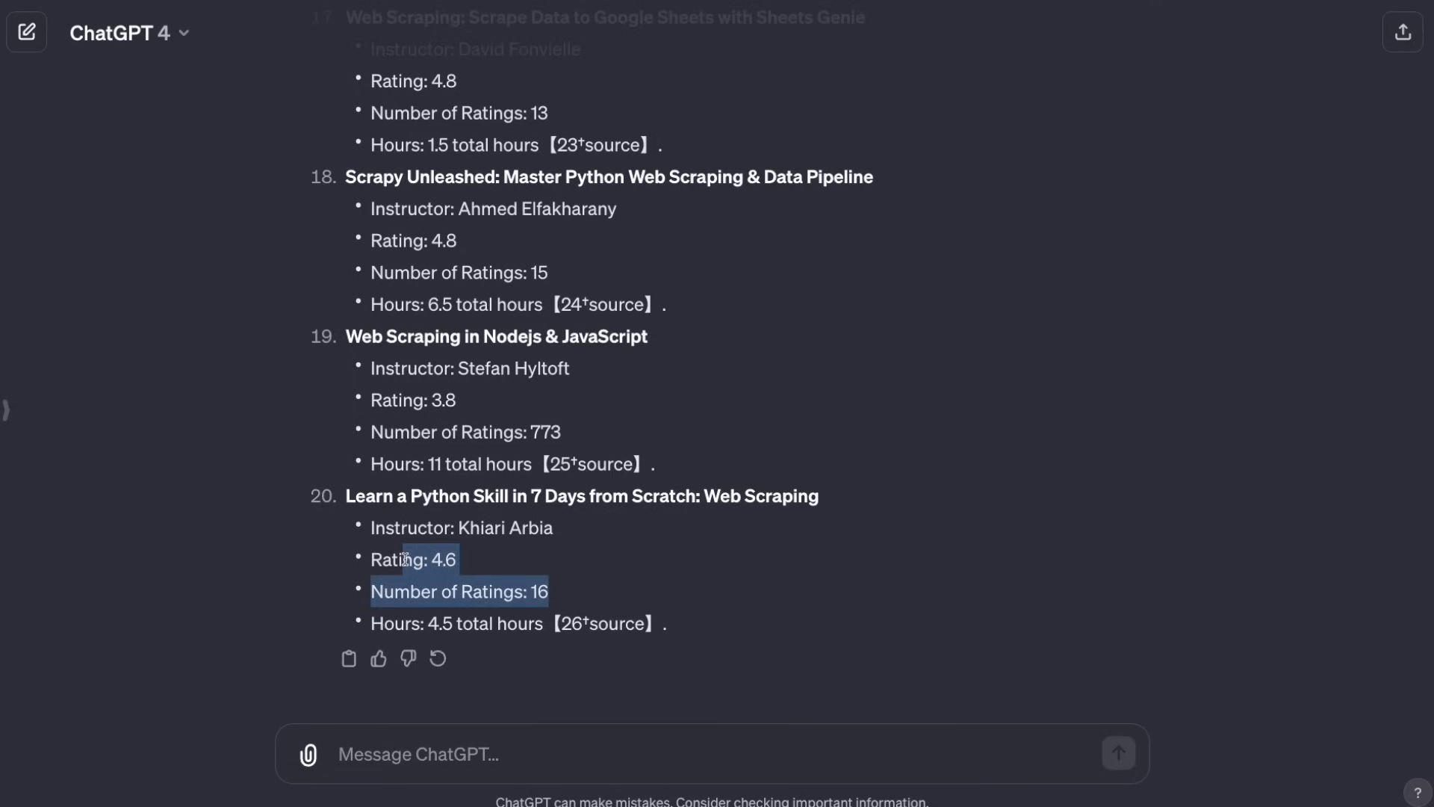
click(453, 637)
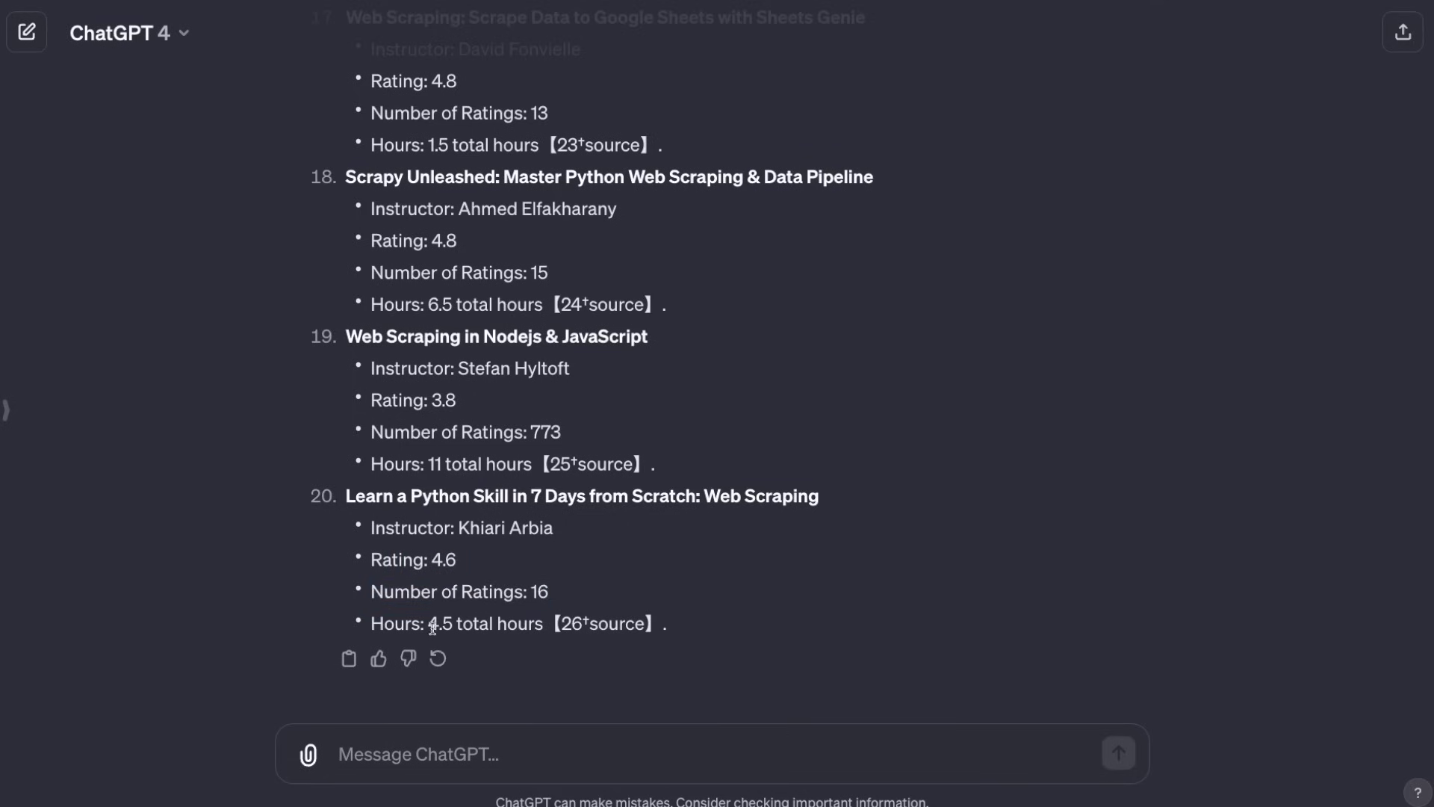
click(431, 626)
drag(431, 626, 535, 624)
click(636, 609)
scroll(635, 610, up, 20)
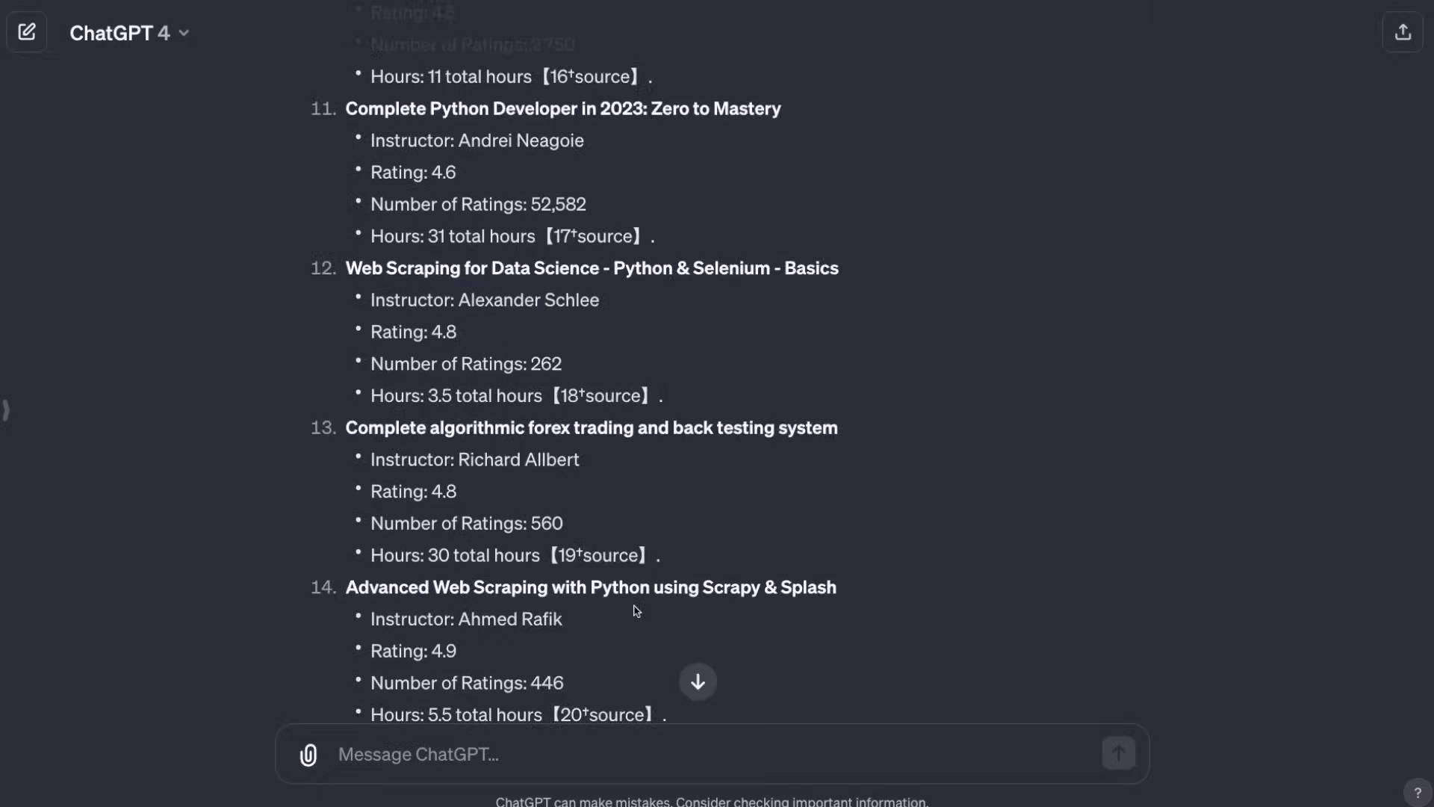
scroll(636, 610, up, 7)
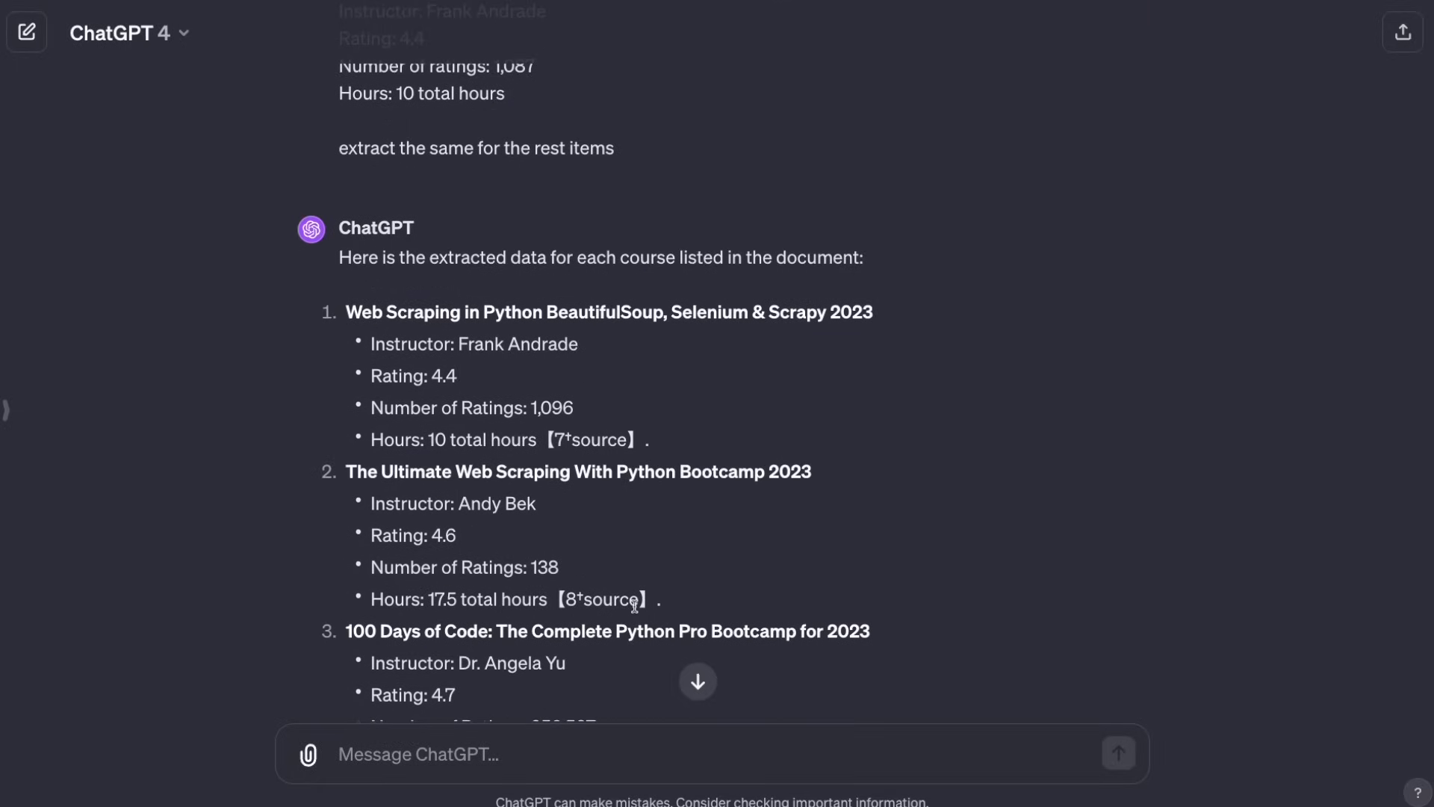
scroll(692, 477, up, 4)
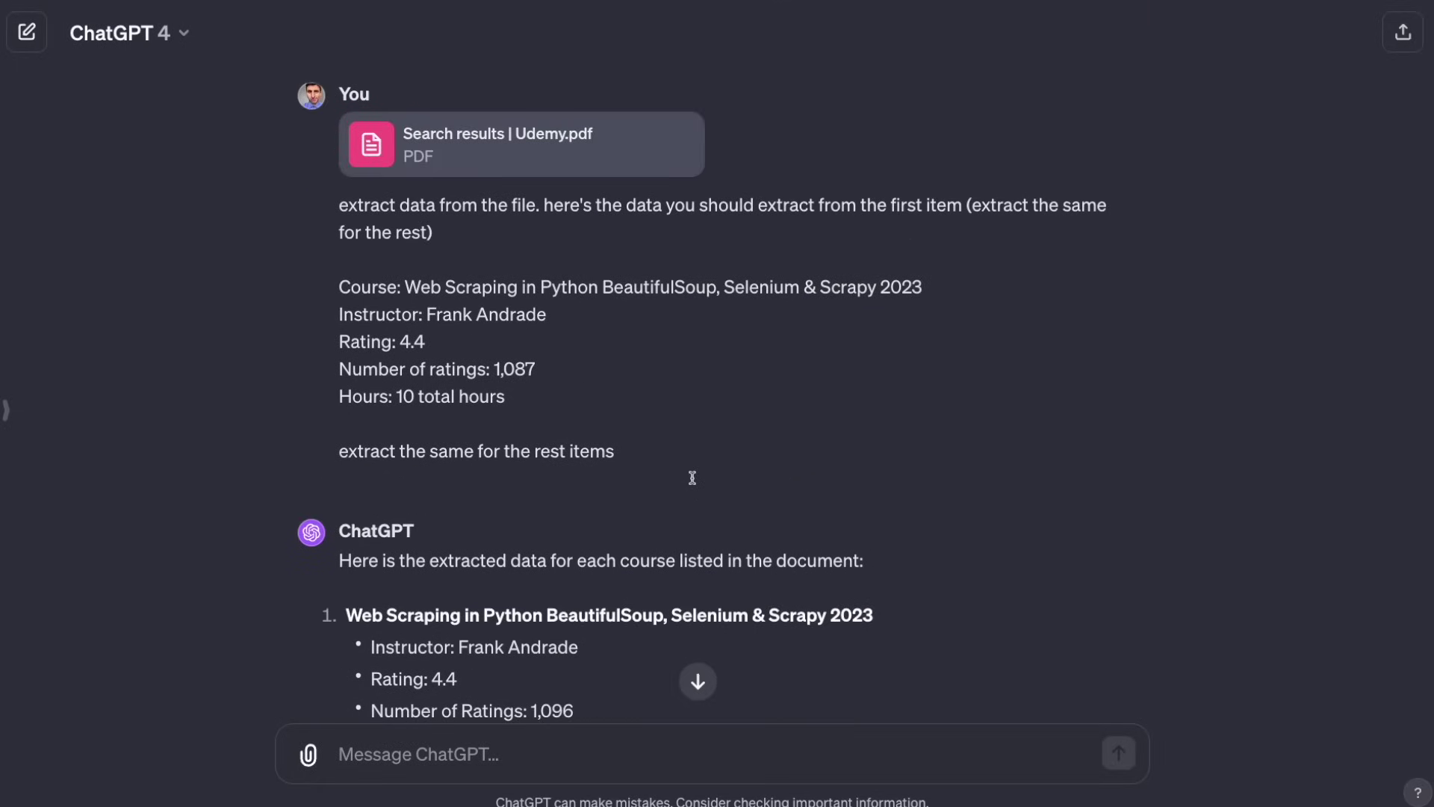
scroll(693, 477, down, 20)
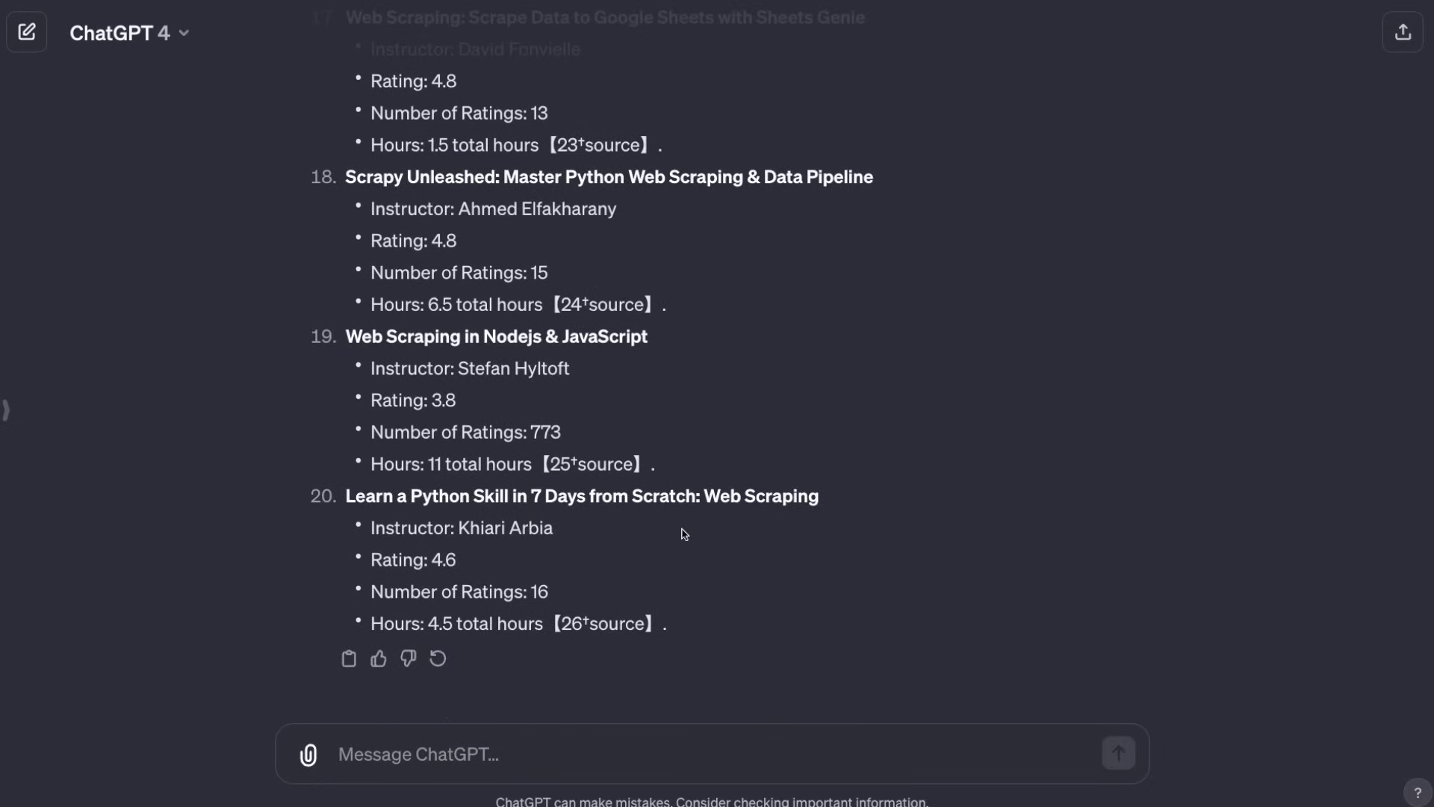
- Send the follow-up request 'export this to a CSV file'
click(541, 744)
text(put this data in a table and export it as a CSV file)
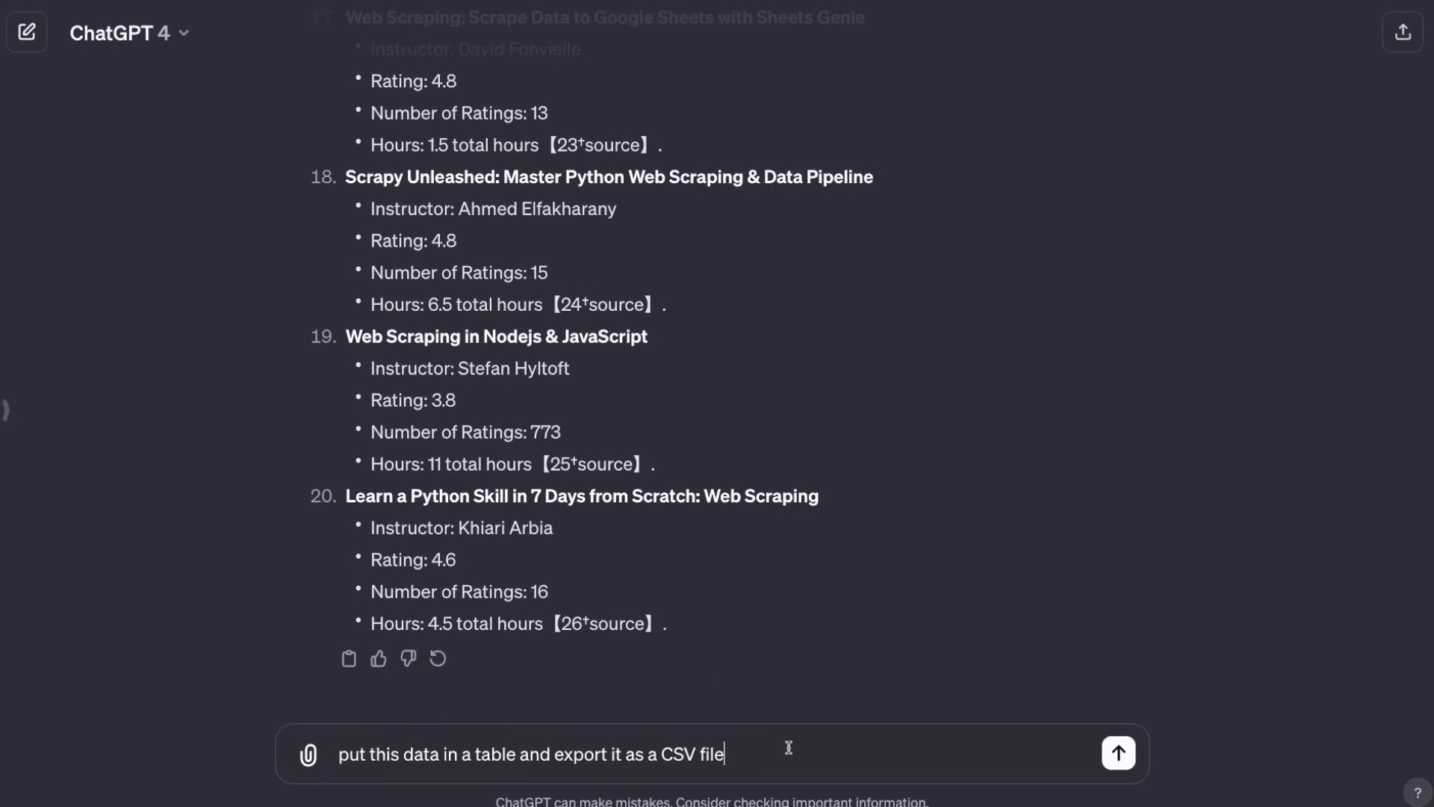
click(1119, 754)
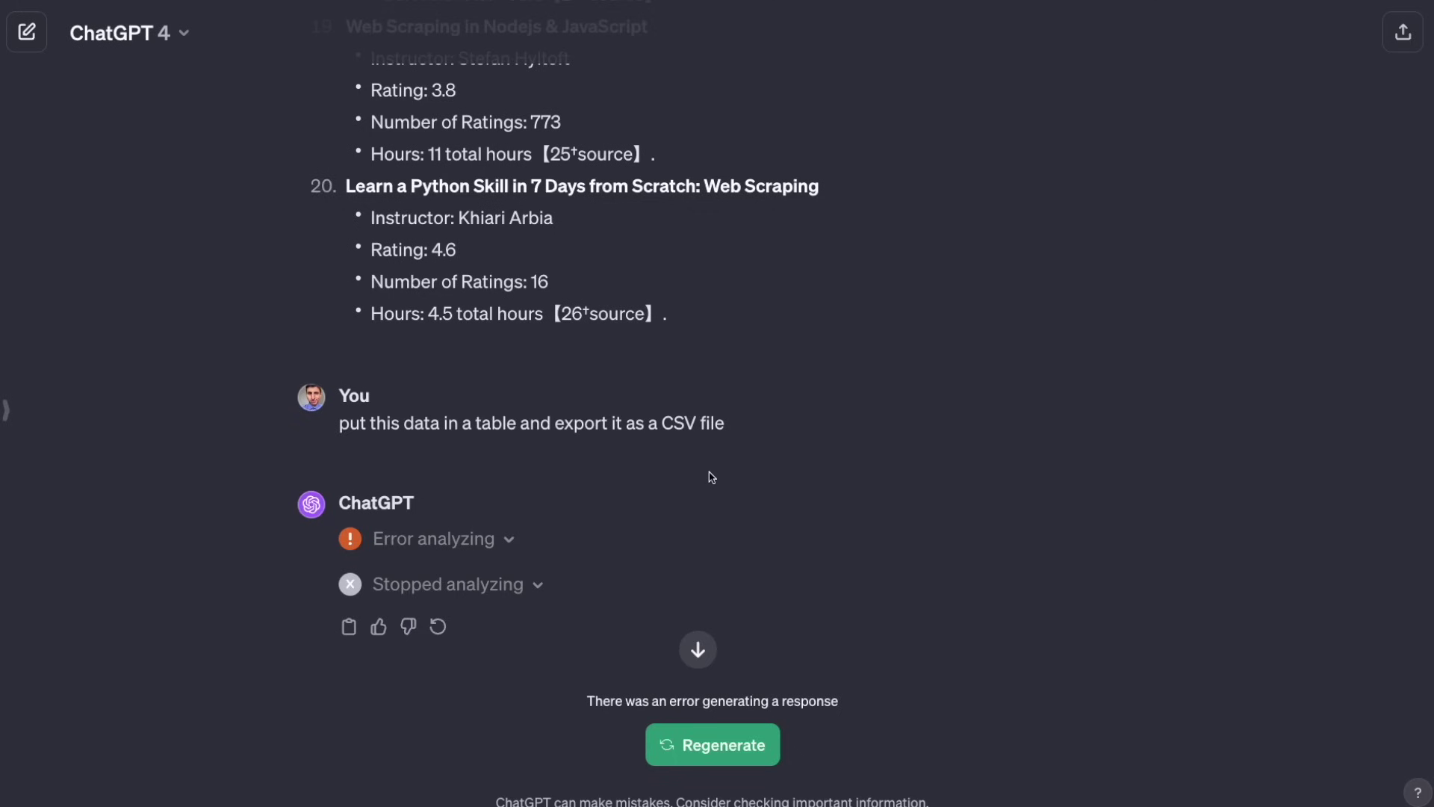
- Review the export reply and download the Udemy Courses Data CSV
scroll(711, 477, up, 15)
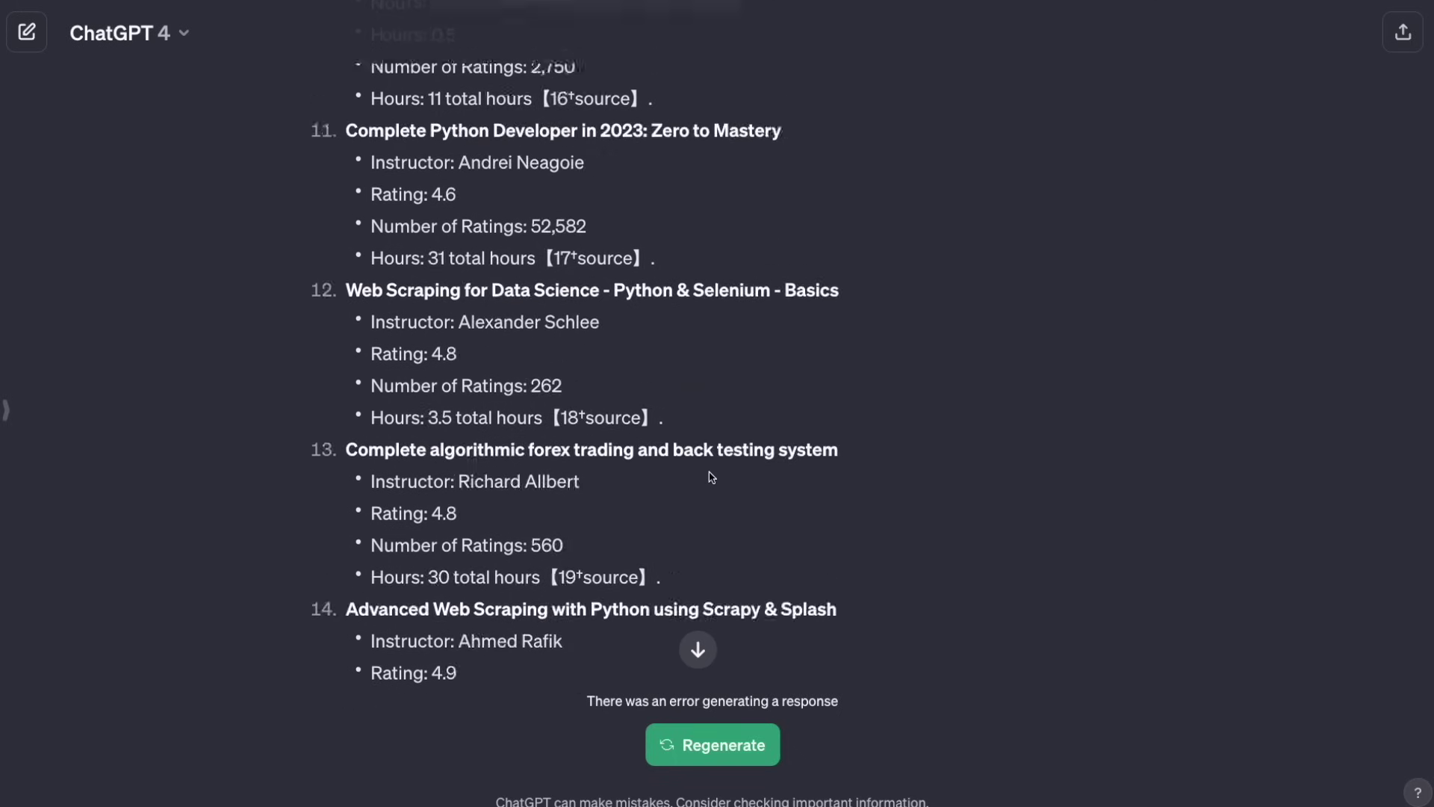
scroll(712, 477, up, 5)
scroll(711, 477, up, 4)
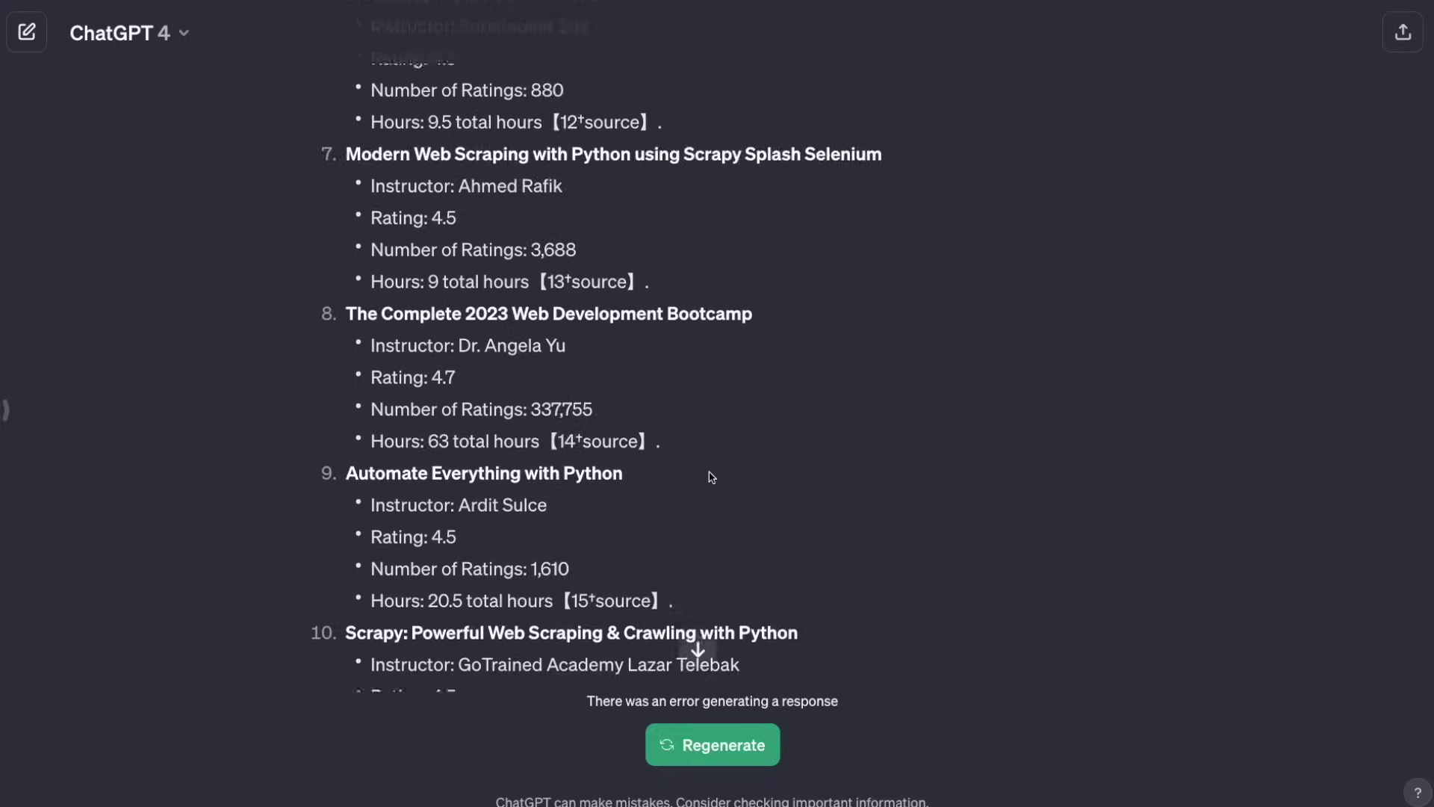
scroll(711, 478, up, 4)
key(End)
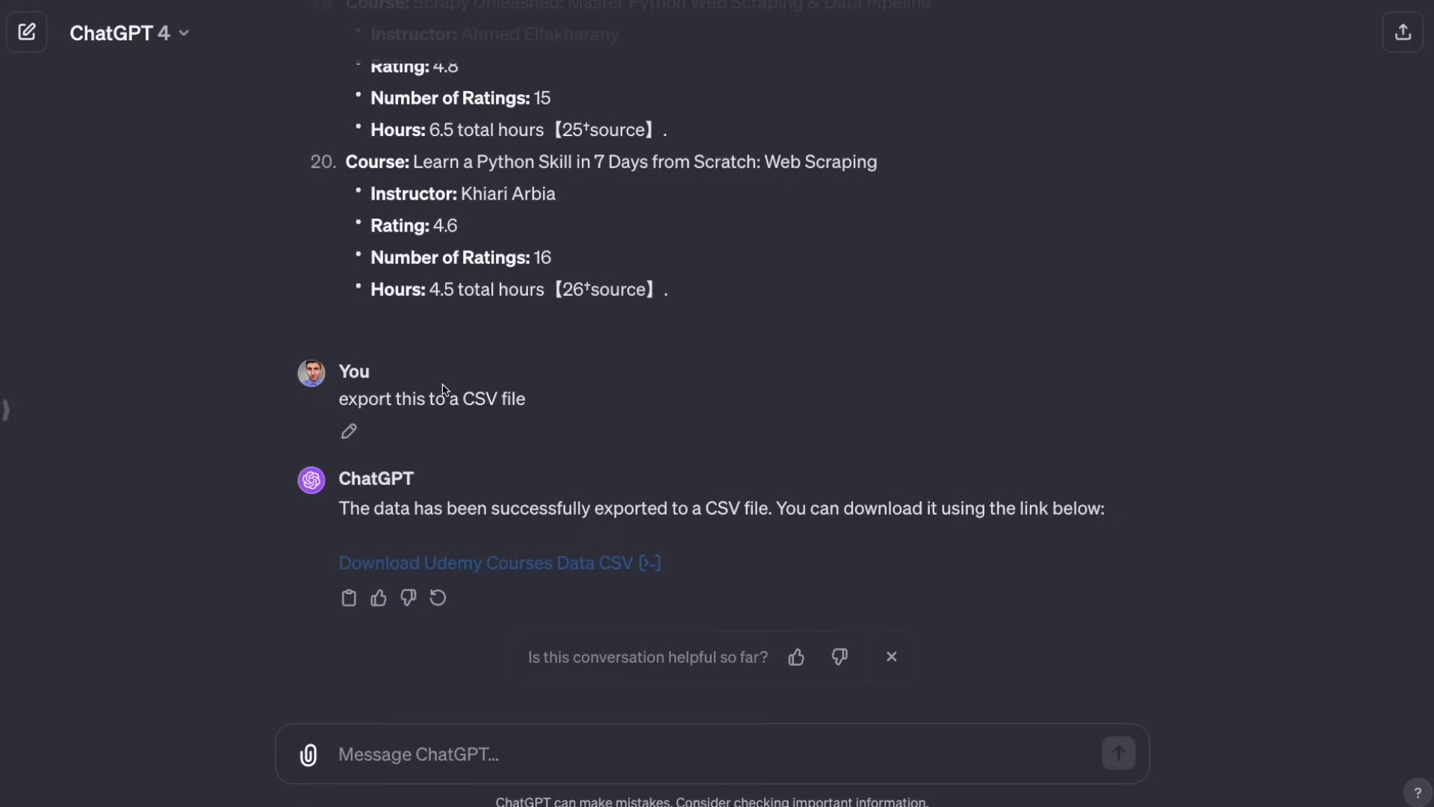
scroll(443, 389, up, 3)
scroll(448, 393, down, 3)
drag(530, 396, 369, 398)
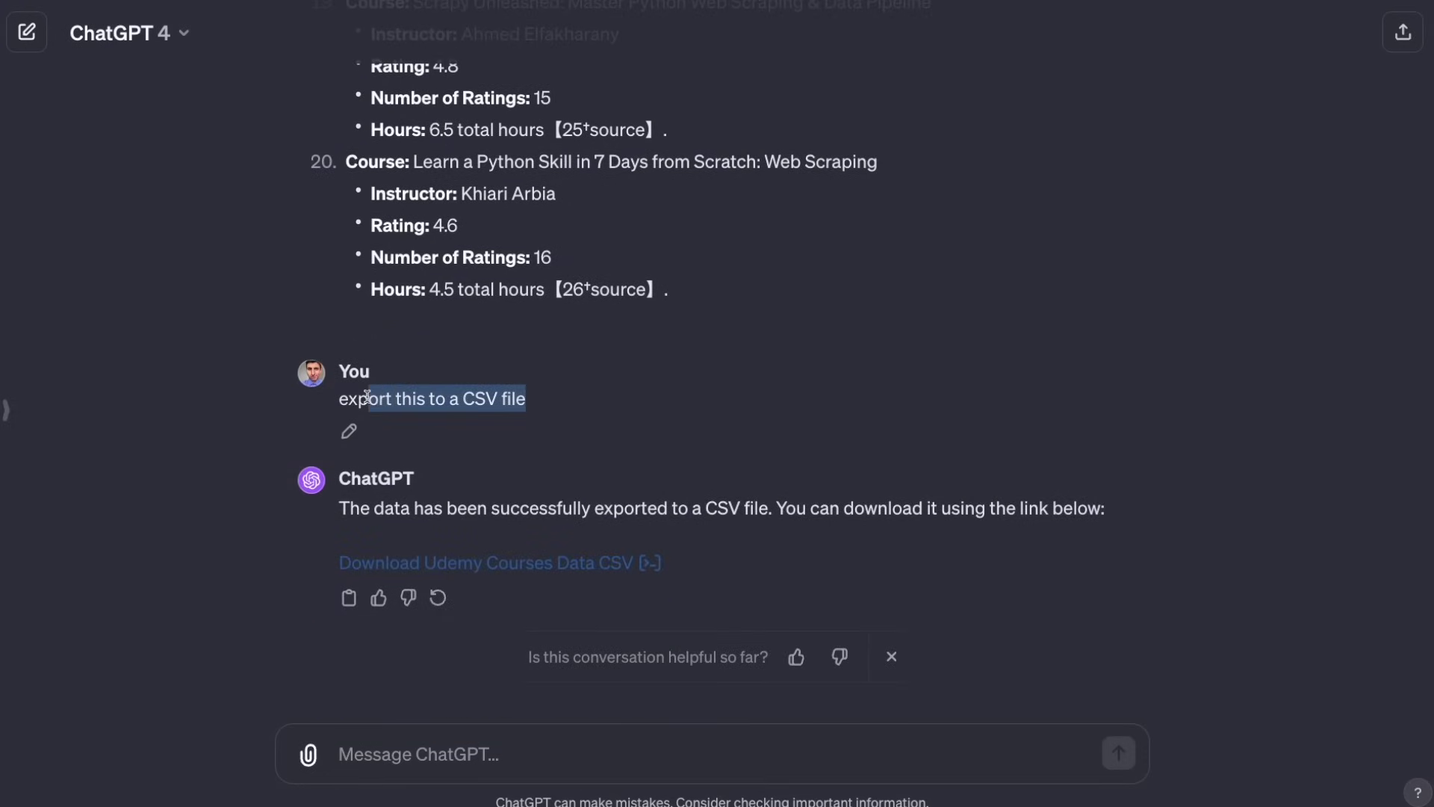
triple_click(493, 505)
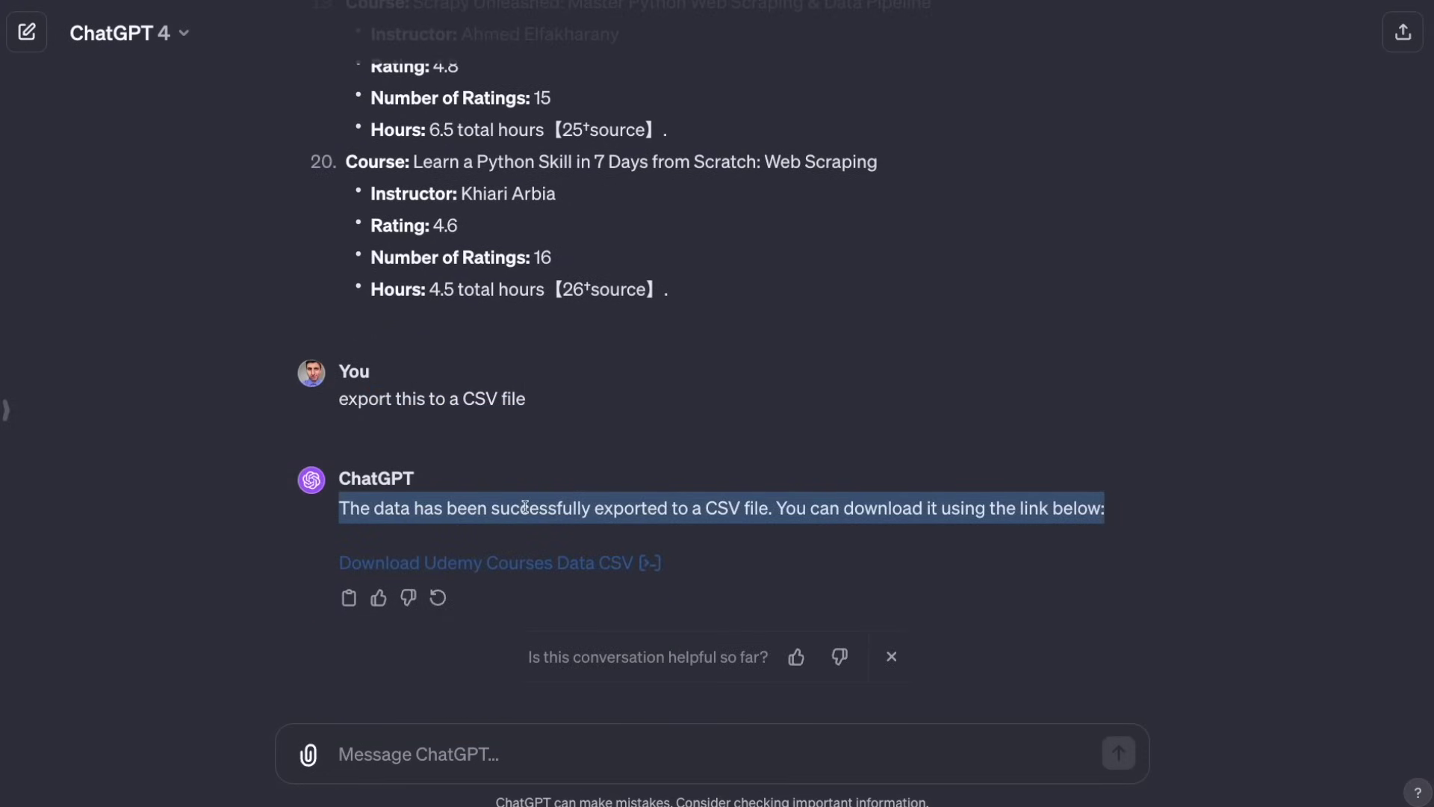
click(599, 570)
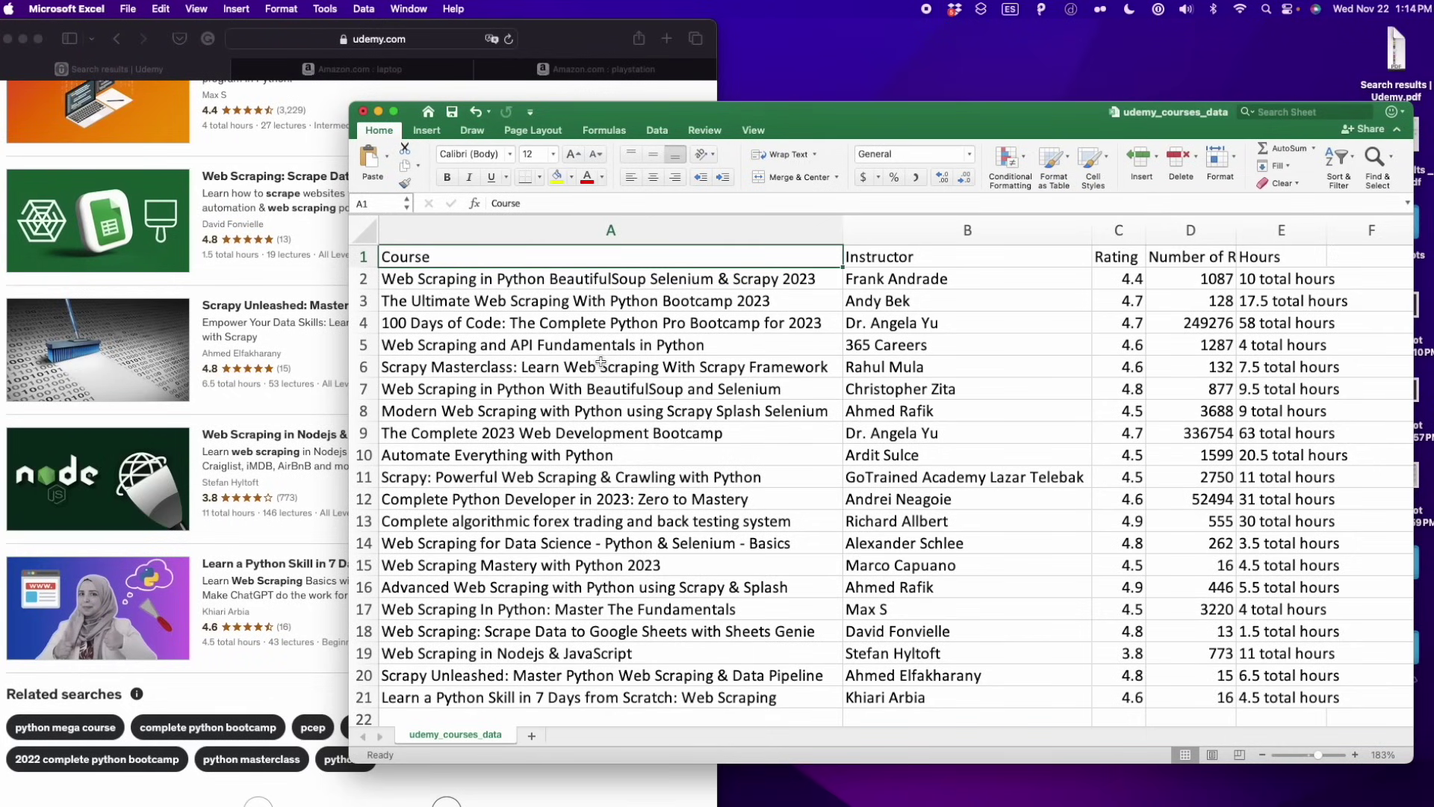
drag(412, 282, 463, 581)
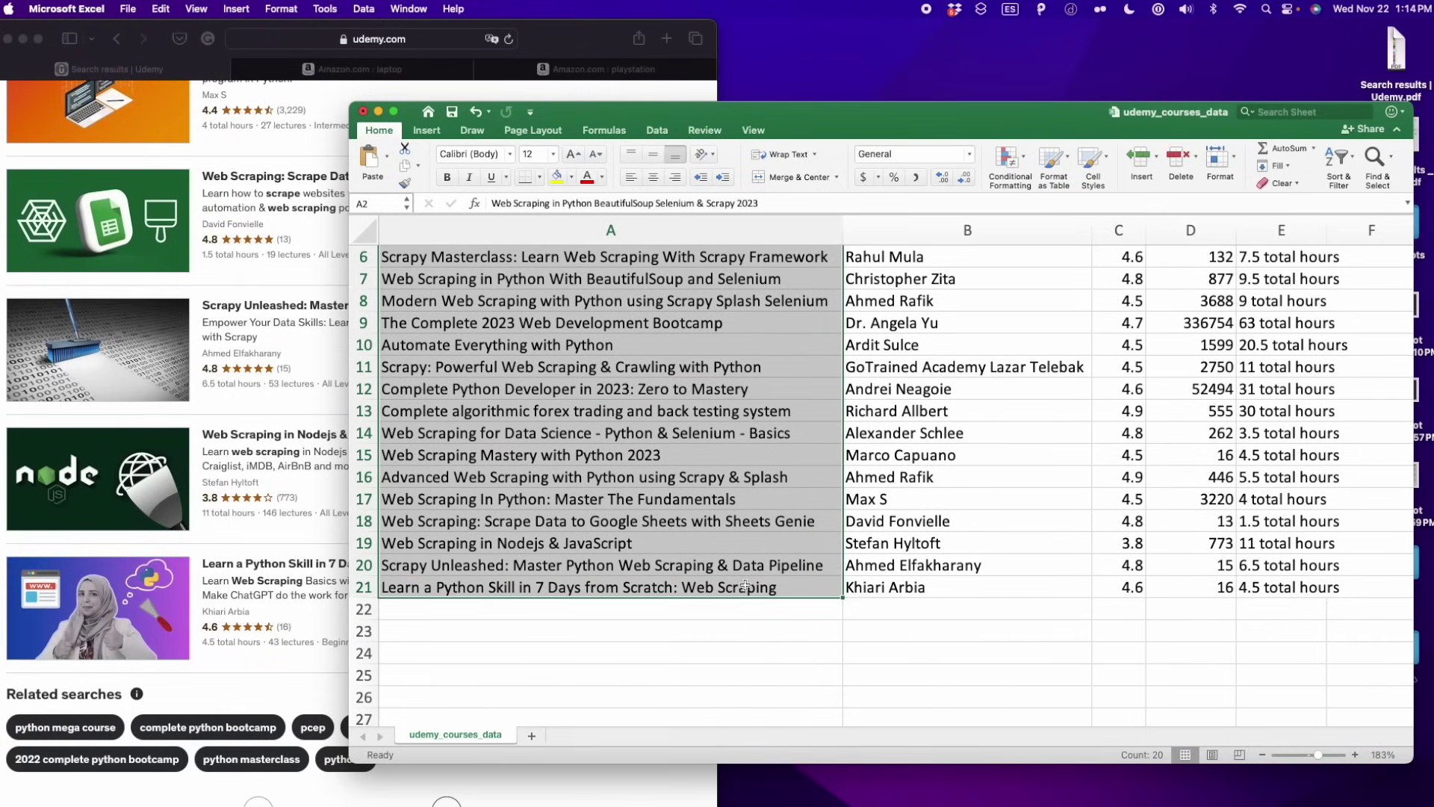
scroll(745, 586, up, 2)
click(682, 628)
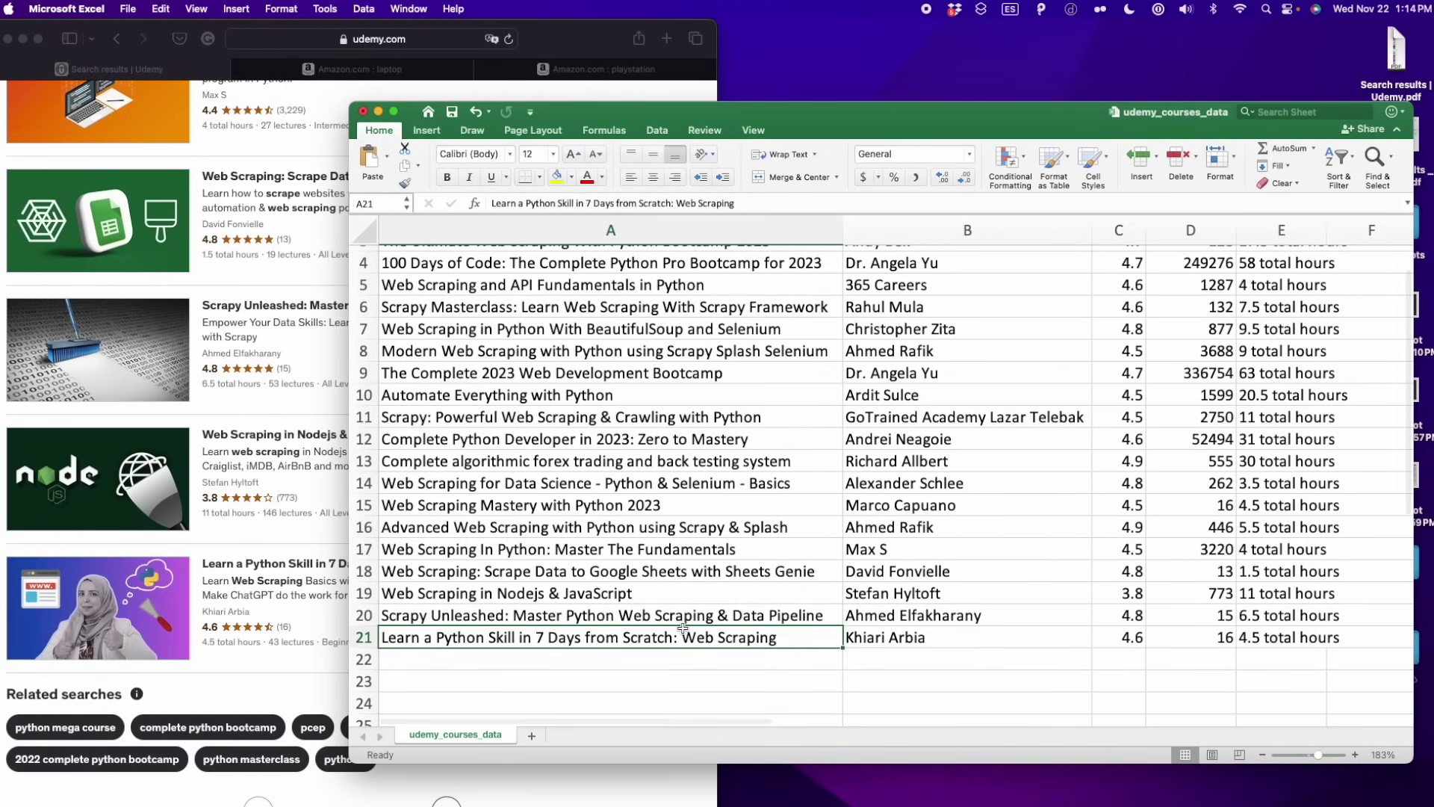
key(shift+Right)
key(shift+Right)
key(shift+Right)
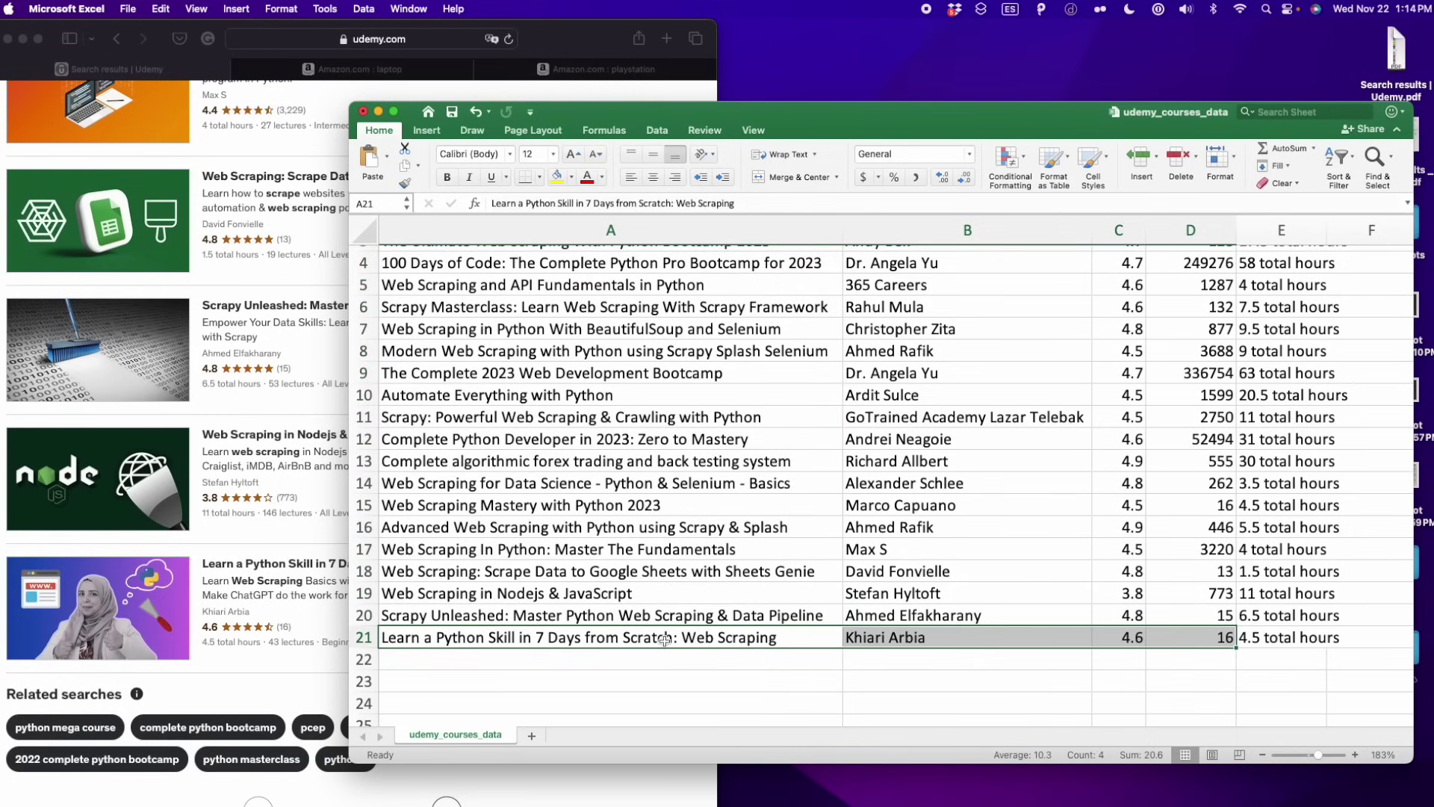
click(663, 640)
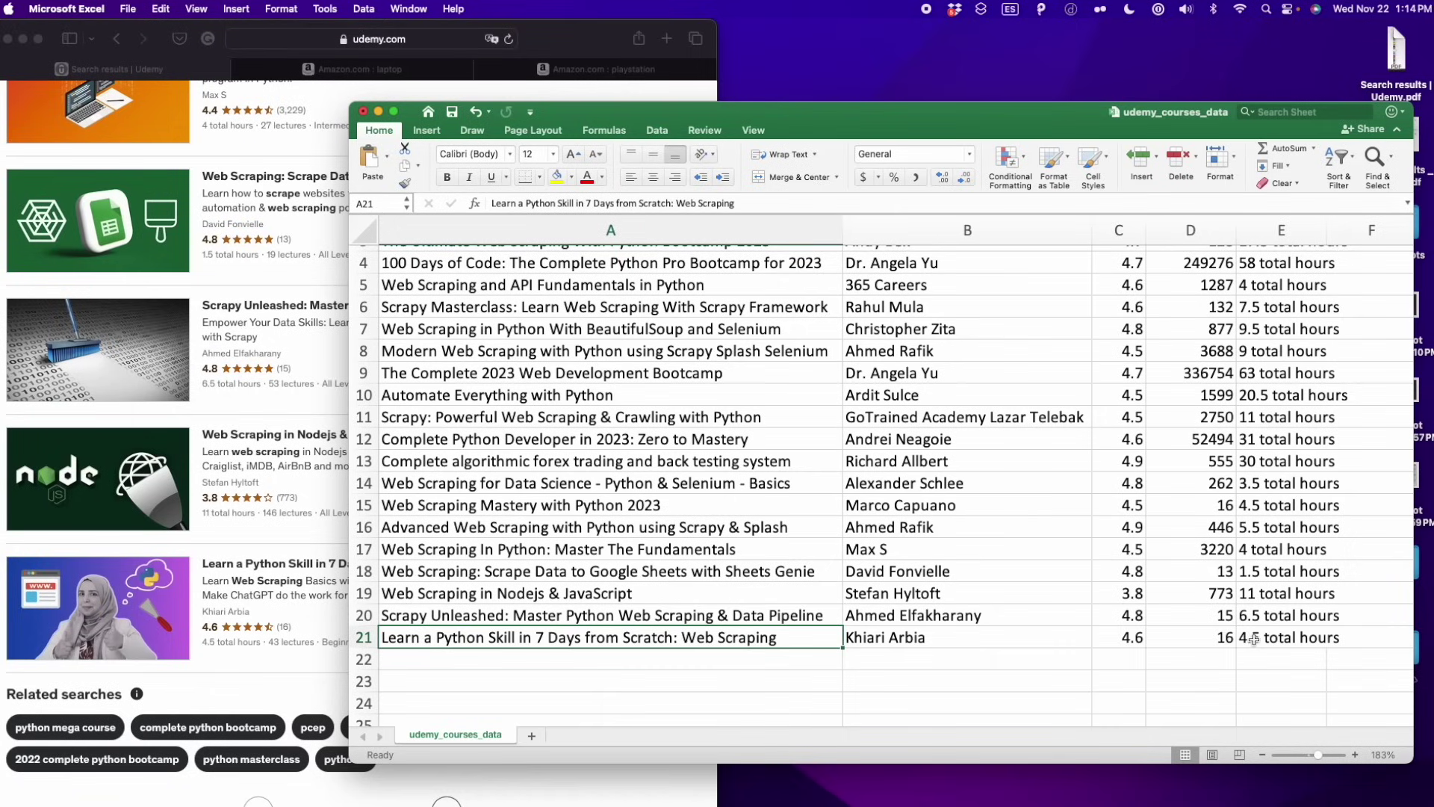
drag(1253, 639, 1195, 640)
click(267, 672)
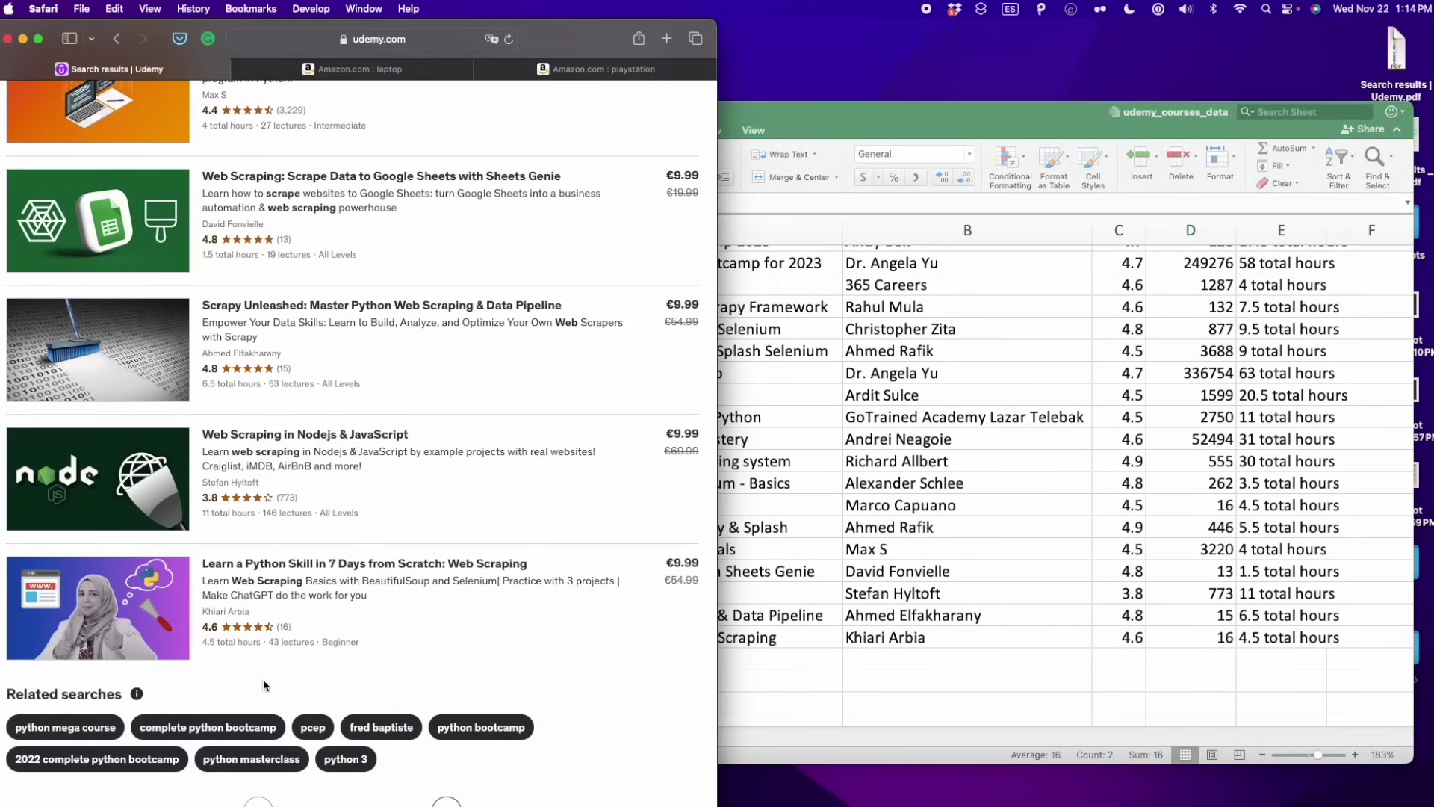
mouse_move(211, 649)
scroll(213, 651, up, 3)
scroll(216, 654, down, 3)
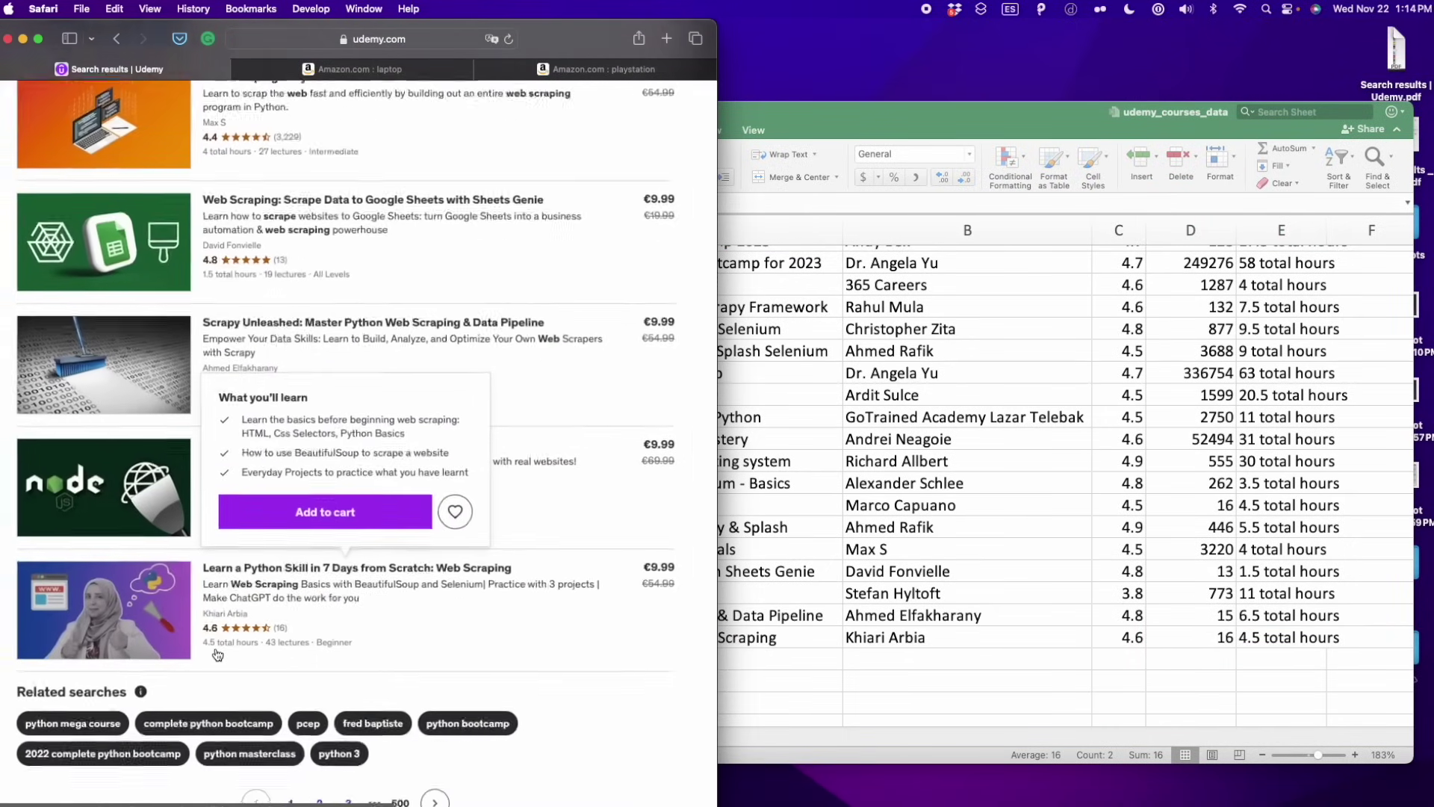
click(782, 591)
scroll(846, 573, up, 3)
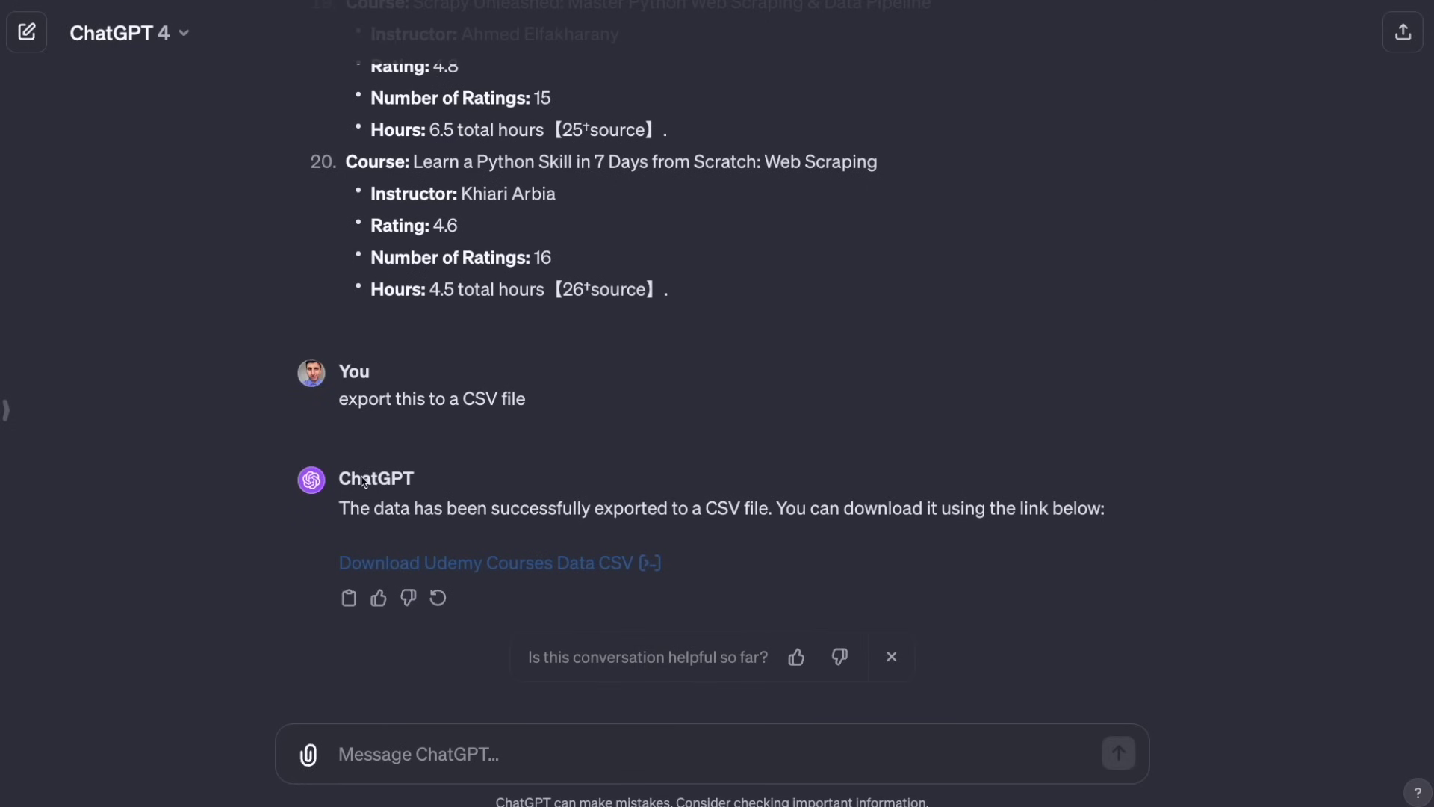
- Start a new custom GPT from Explore in the Configure form
click(9, 410)
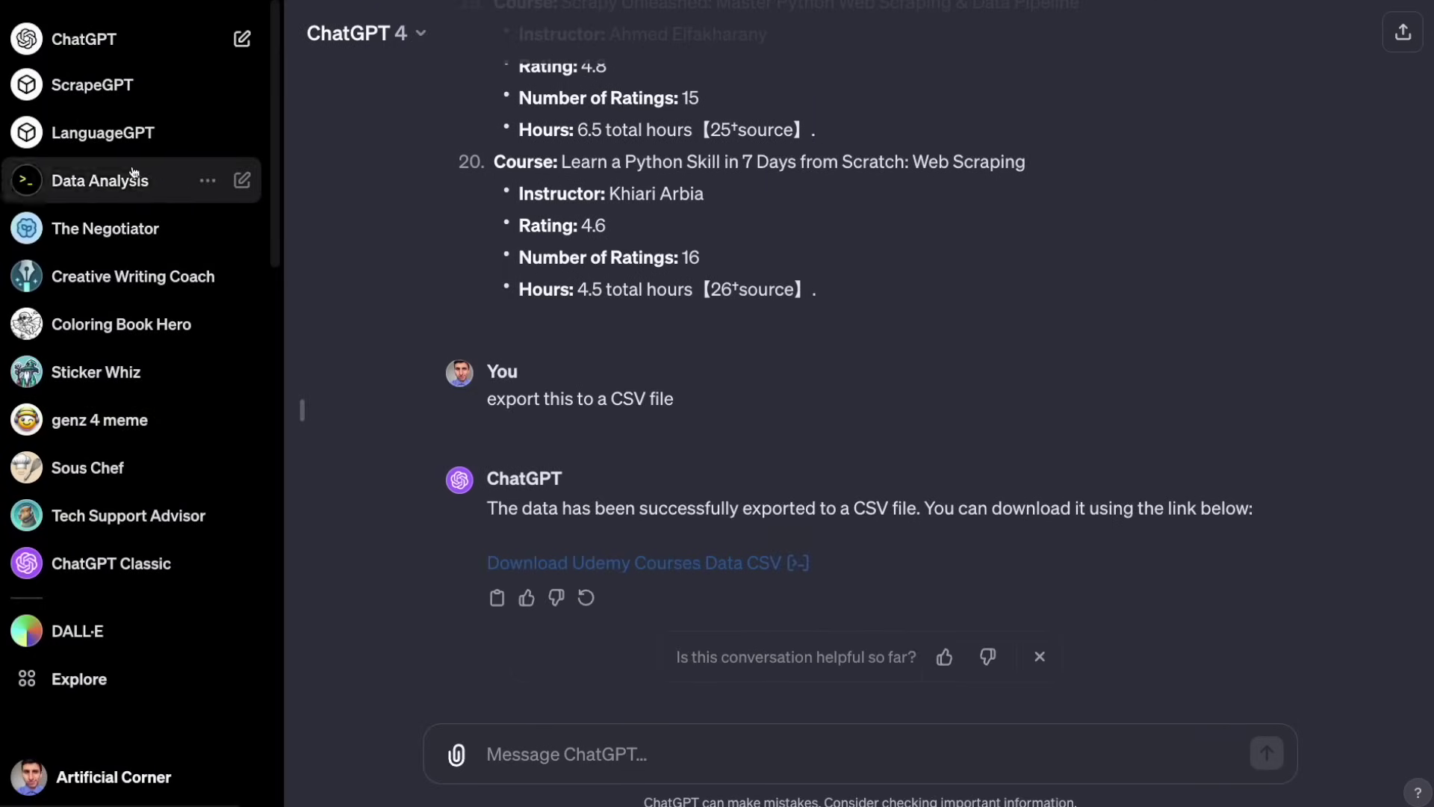
click(121, 700)
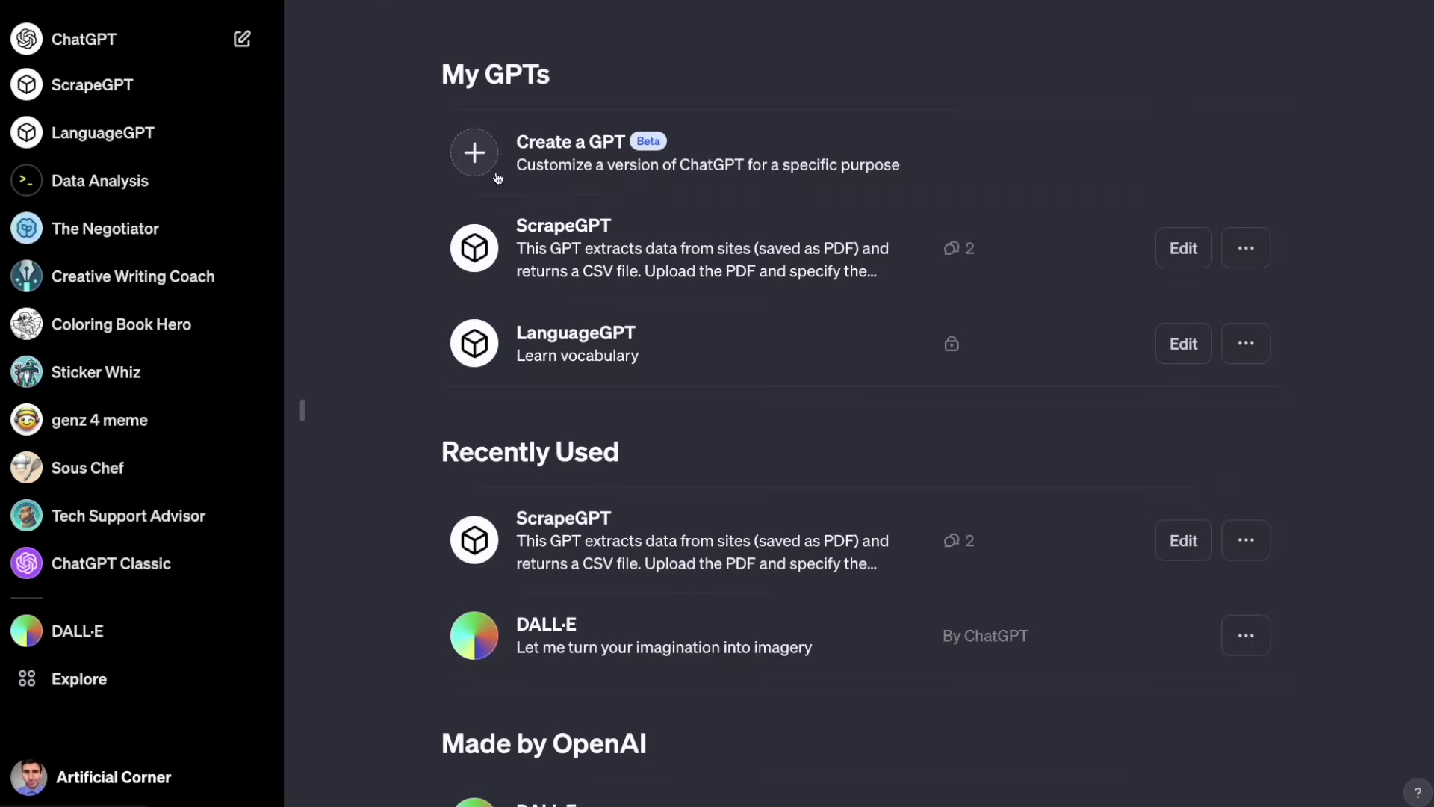
click(475, 153)
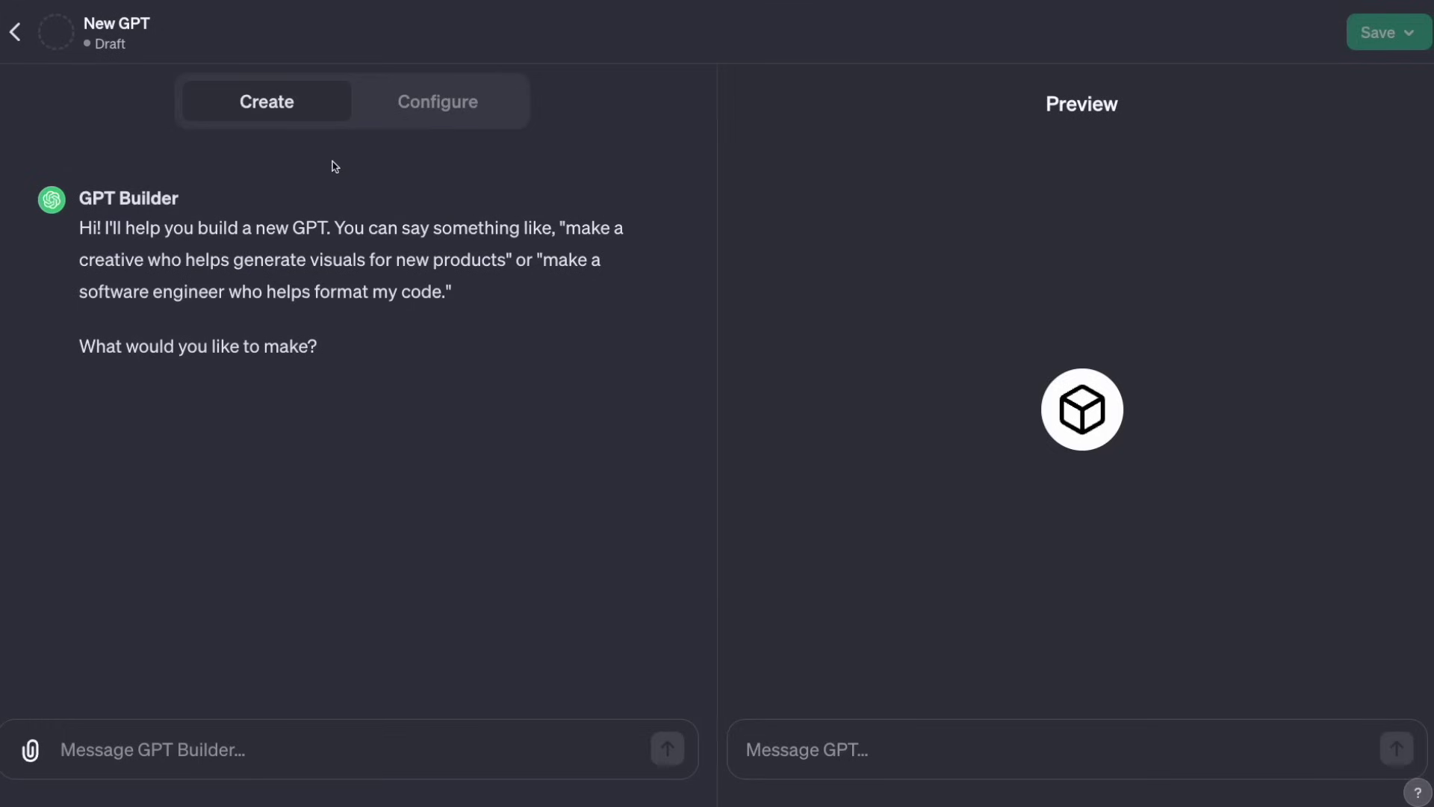
click(407, 122)
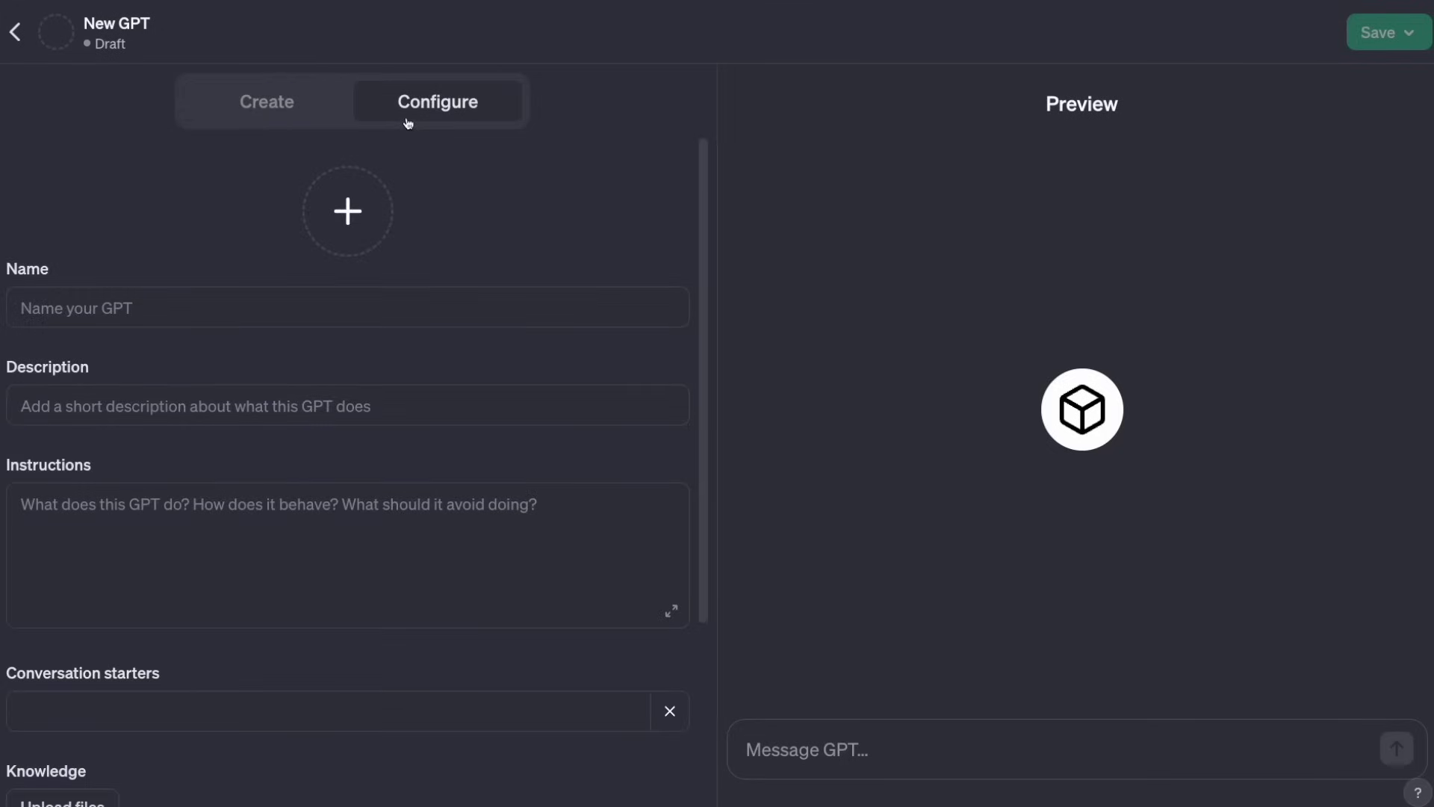
- Name the GPT 'ScrapeGPT (Tutorial)'
click(231, 296)
text(SCra)
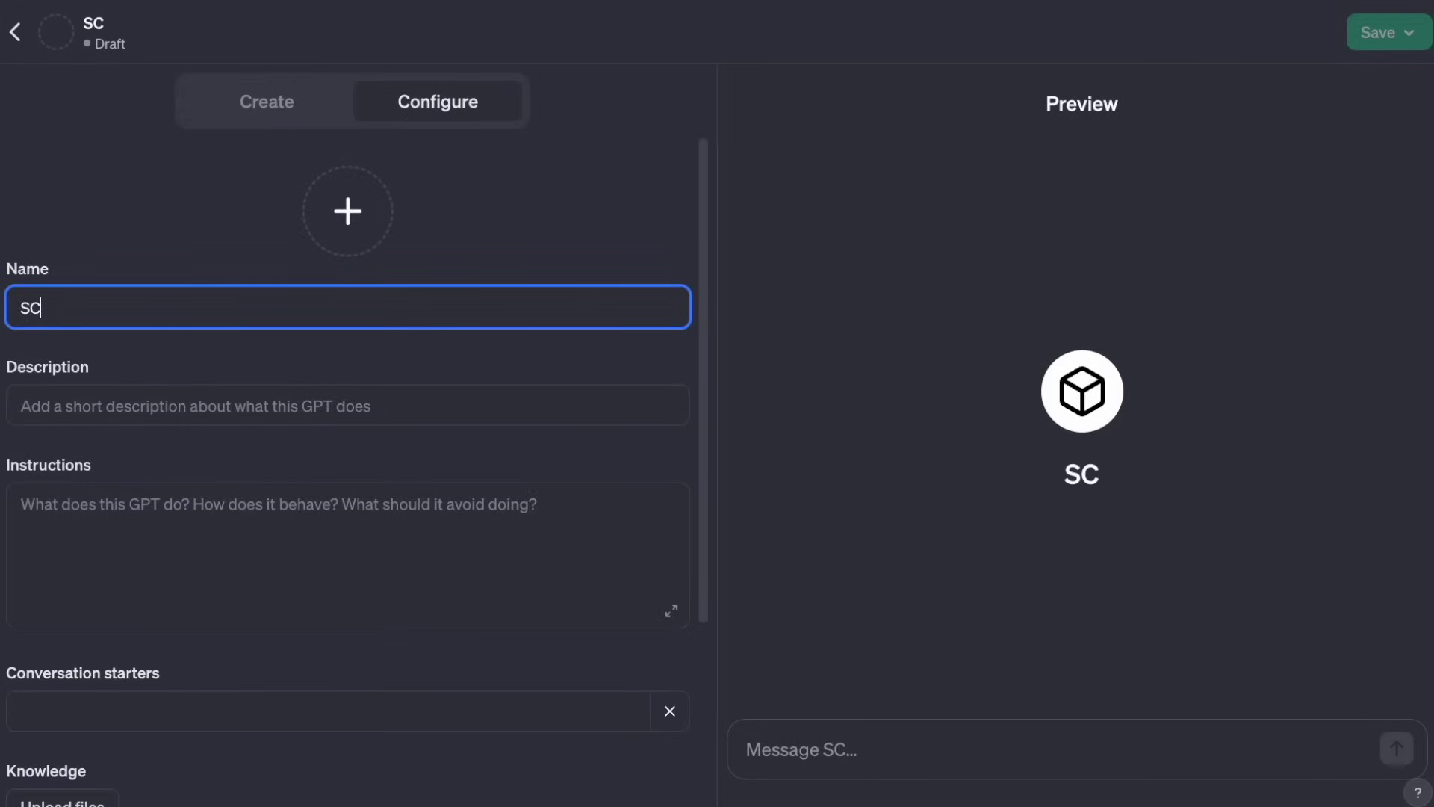
key(BackSpace)
key(BackSpace)
key(BackSpace)
text(craper)
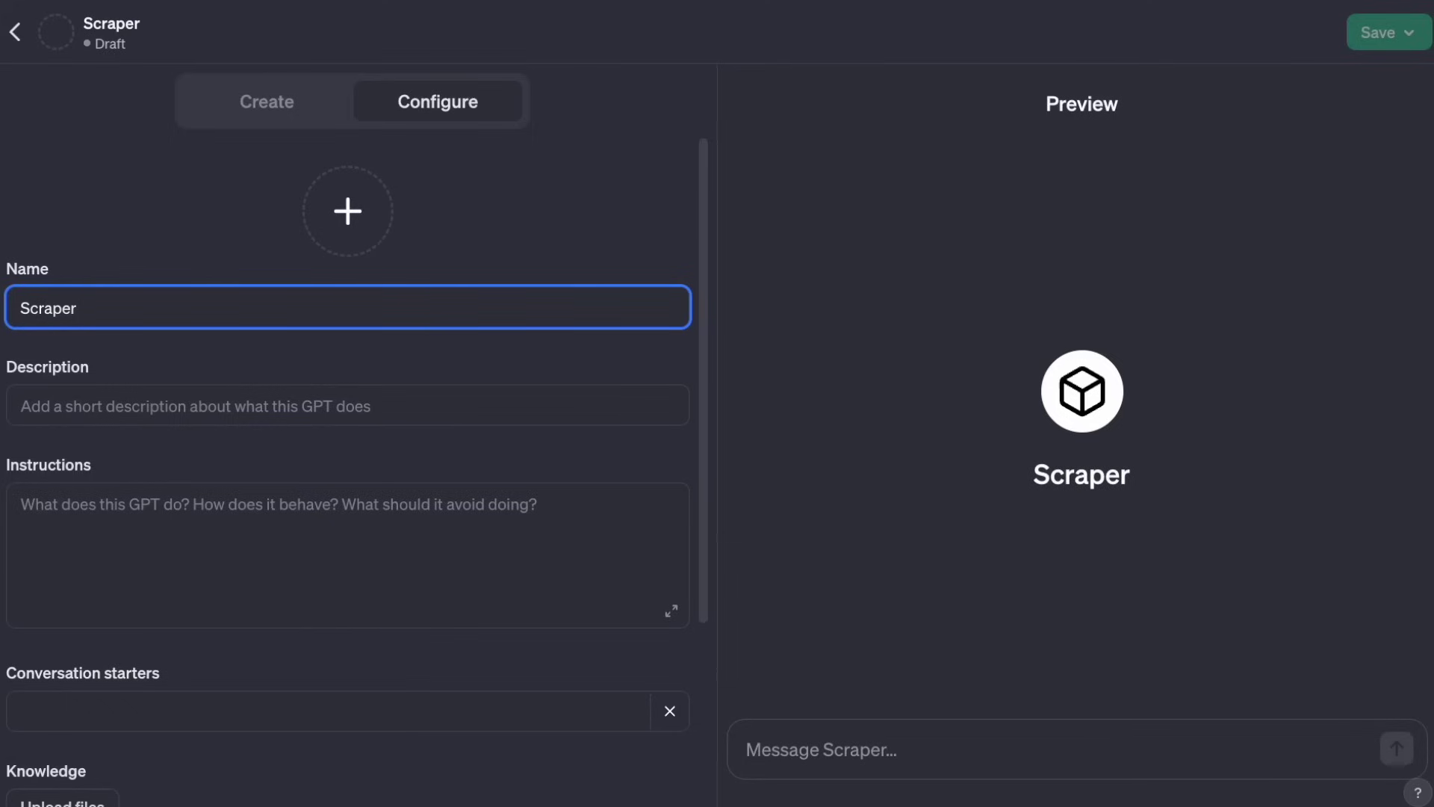
key(BackSpace)
text(GPT (Tut)
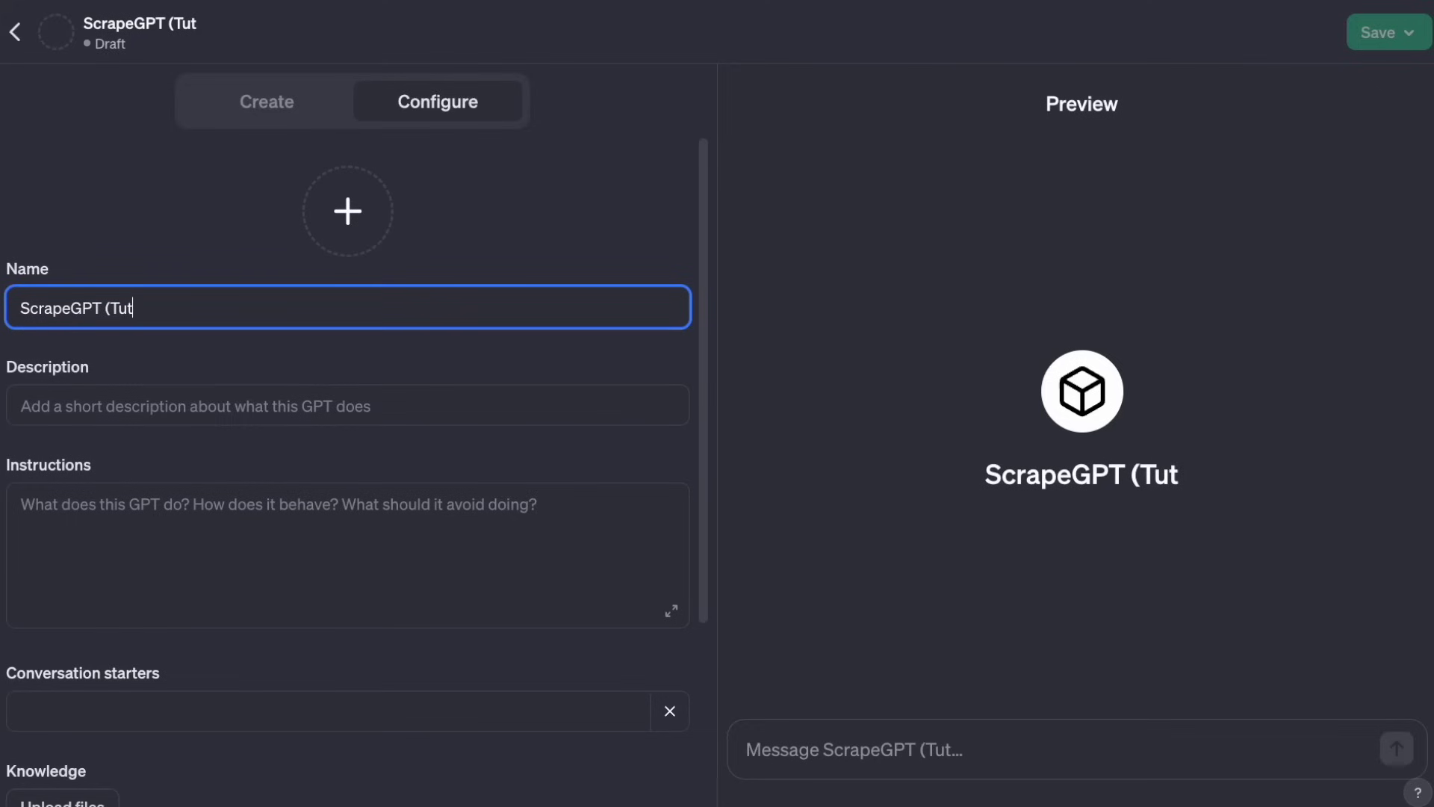
text(orial))
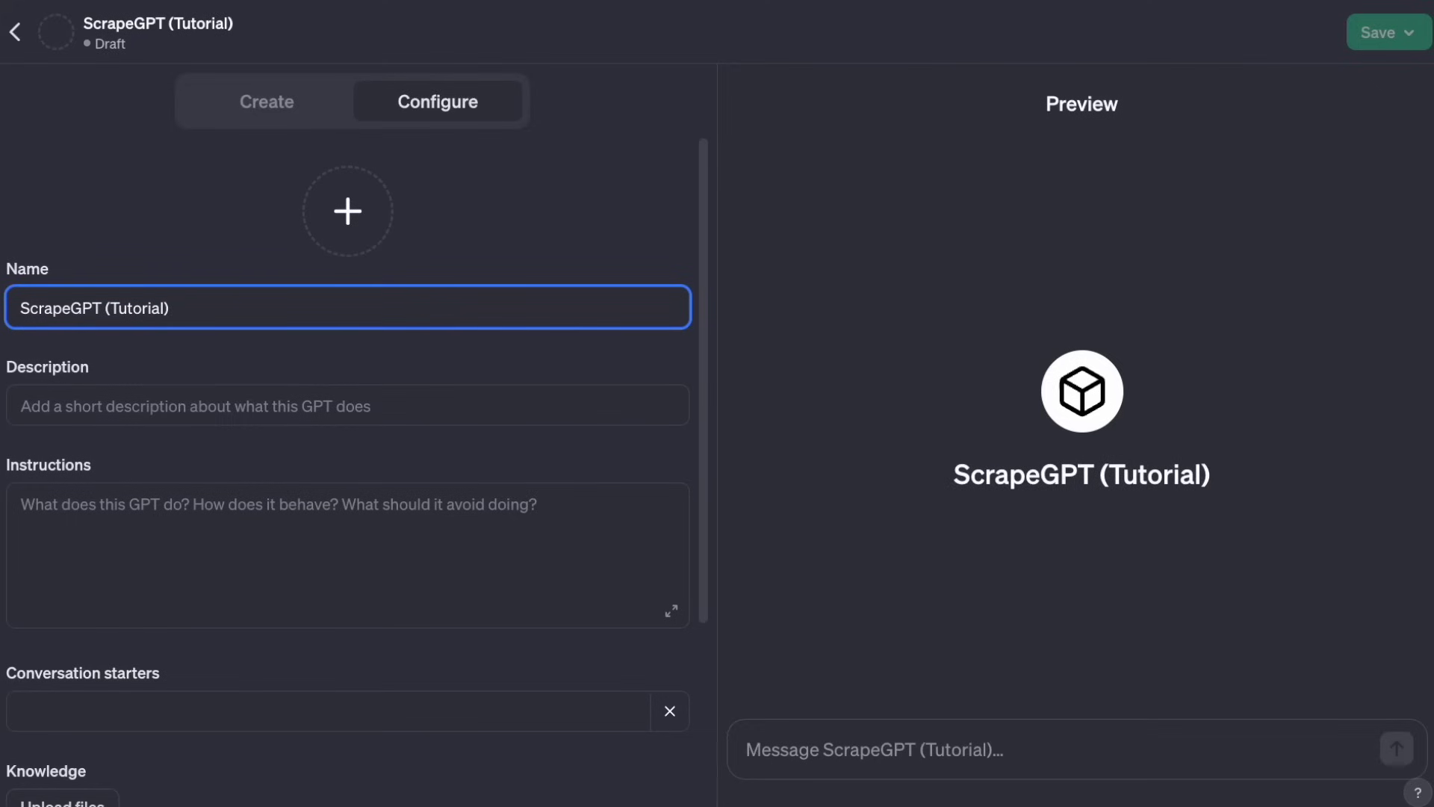
click(247, 403)
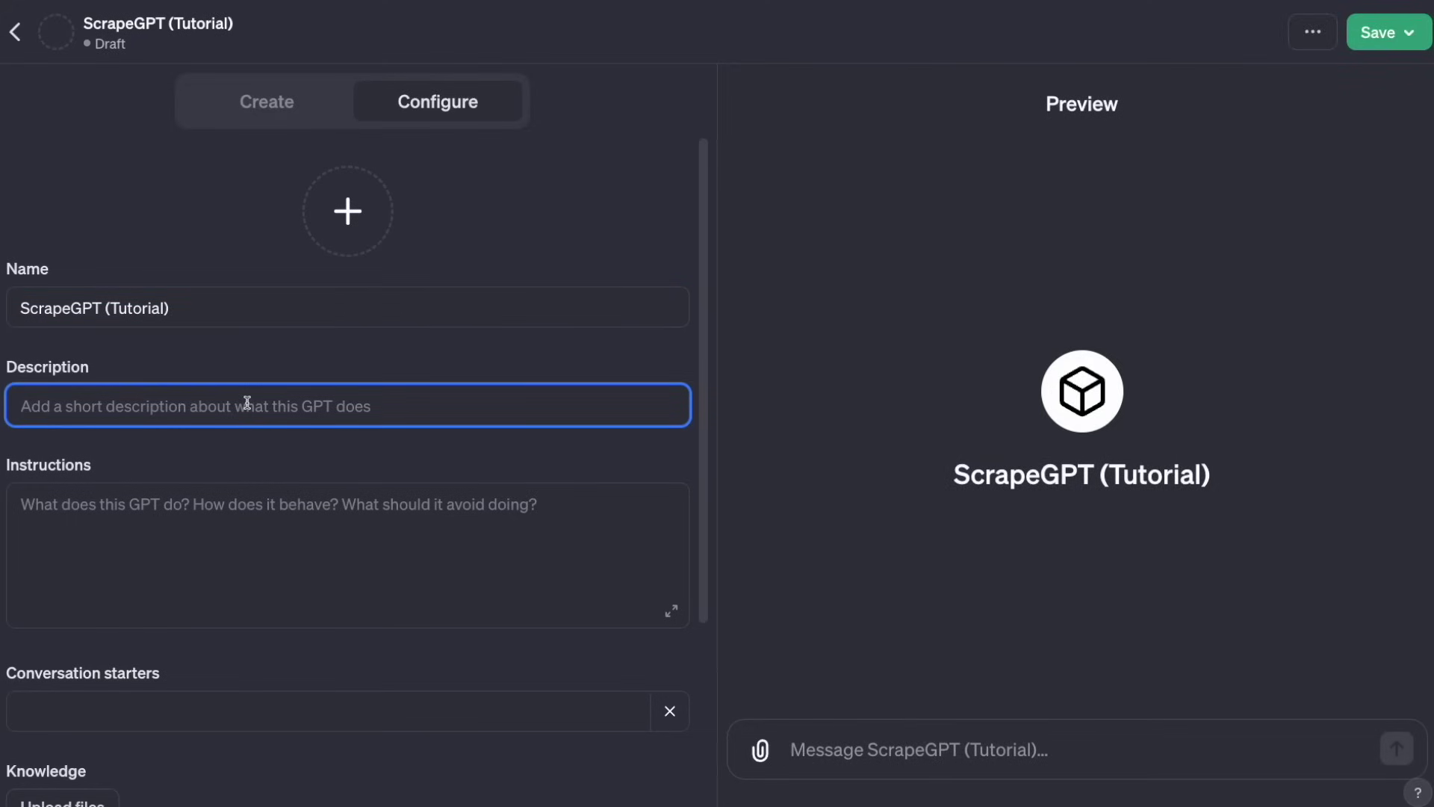
click(202, 512)
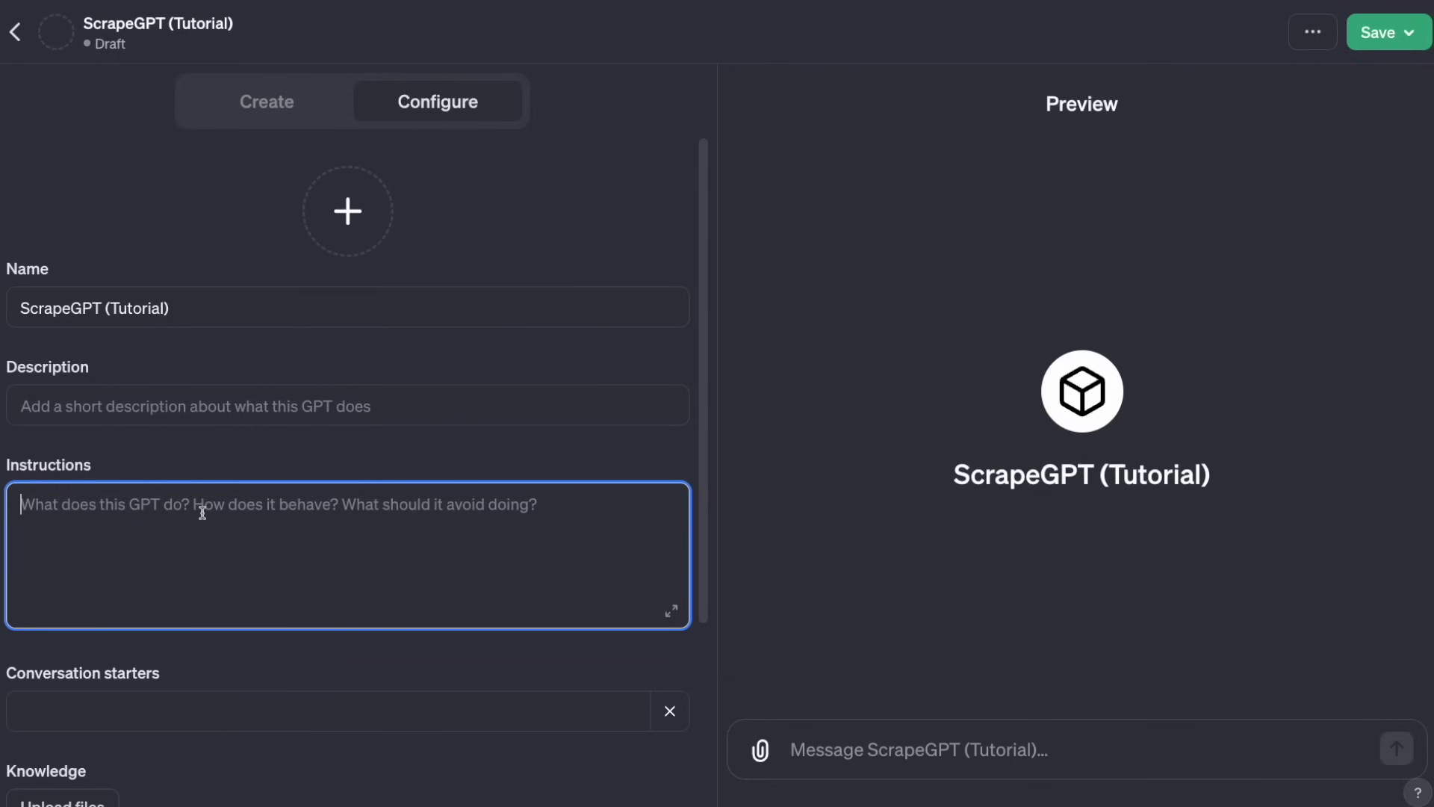
- Paste the scraping instructions into the Instructions field and review its sentences
text(You have to extract data from all the items listed in the file. To guide you, the user will give you the data you should extract from the first item. You have to extract the same data for as many items as you can. You have to put the data extracted on a table and export it to a CSV file. Notes: - If one item has more than one price, just take the first price - In case there's missing data, leave that data as a null data.)
scroll(239, 528, up, 1)
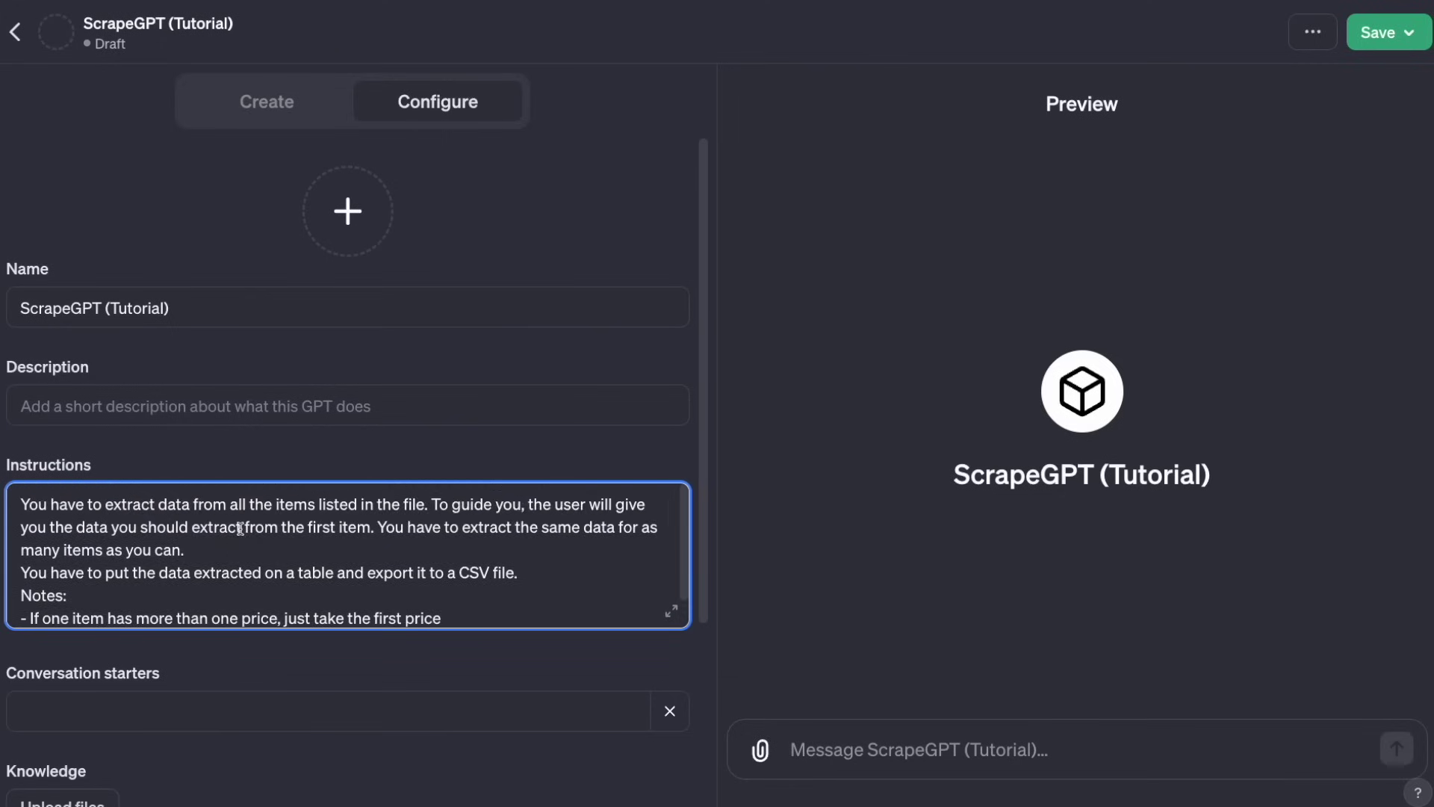
click(277, 527)
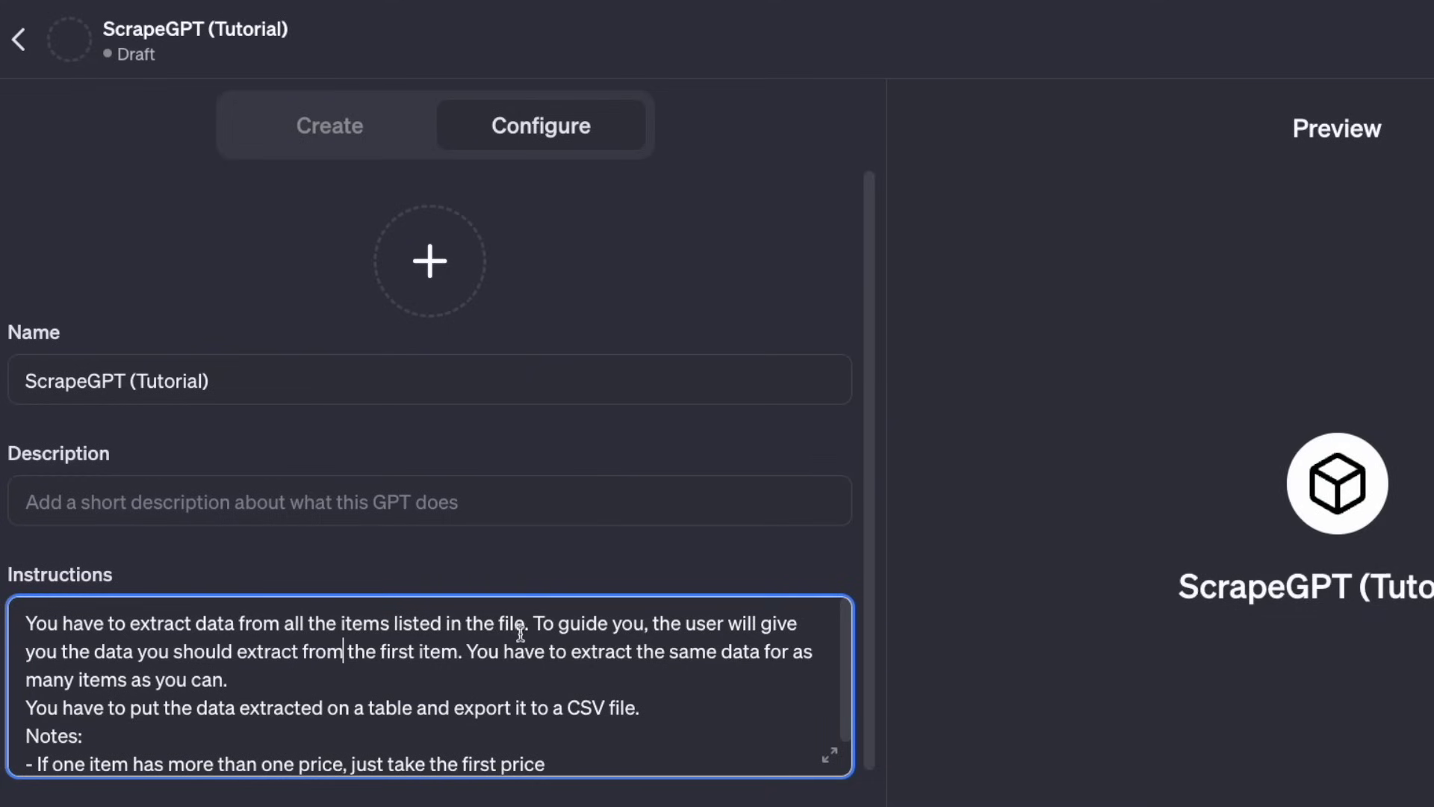
drag(527, 628, 149, 627)
click(461, 625)
drag(543, 626, 464, 652)
click(467, 654)
shift+click(476, 653)
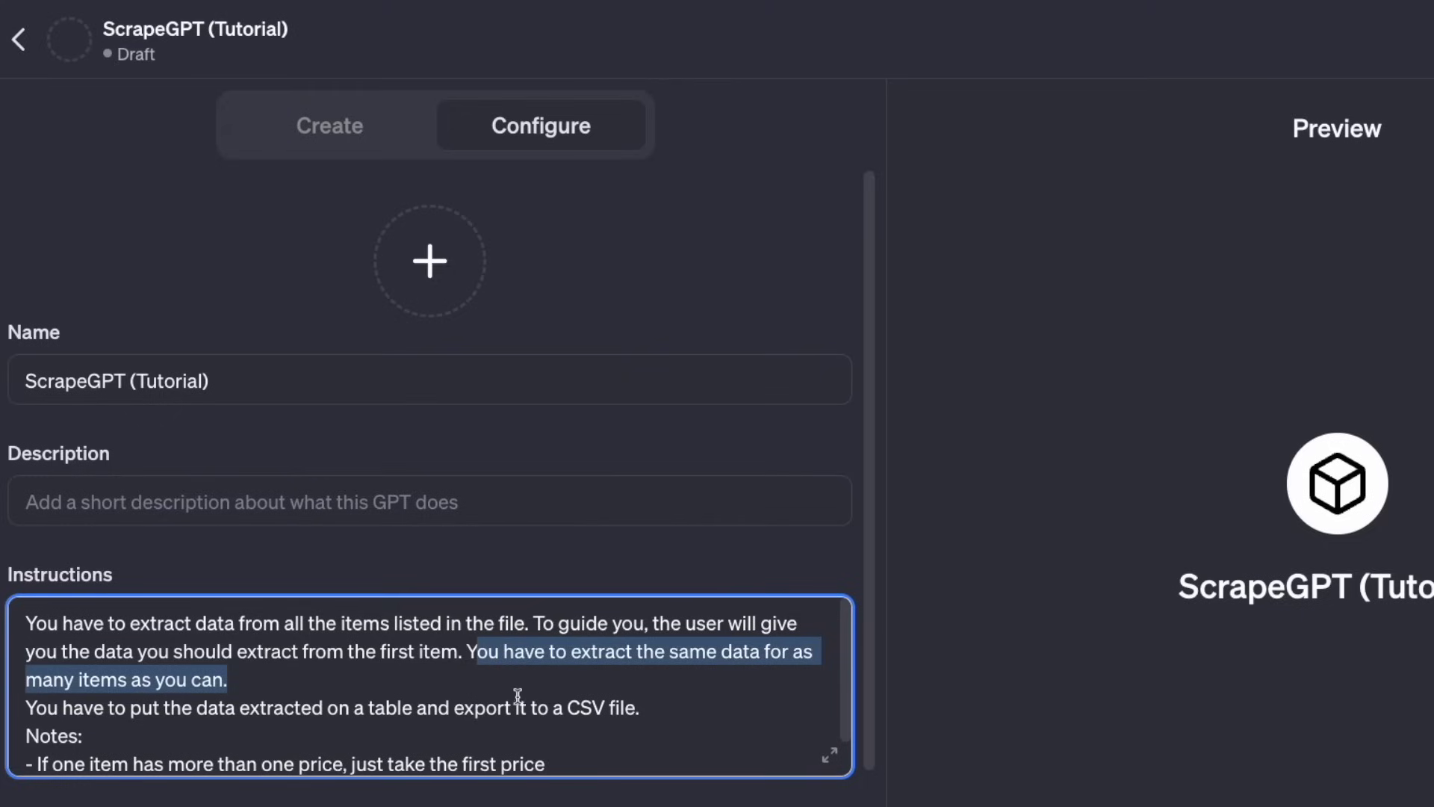
click(544, 680)
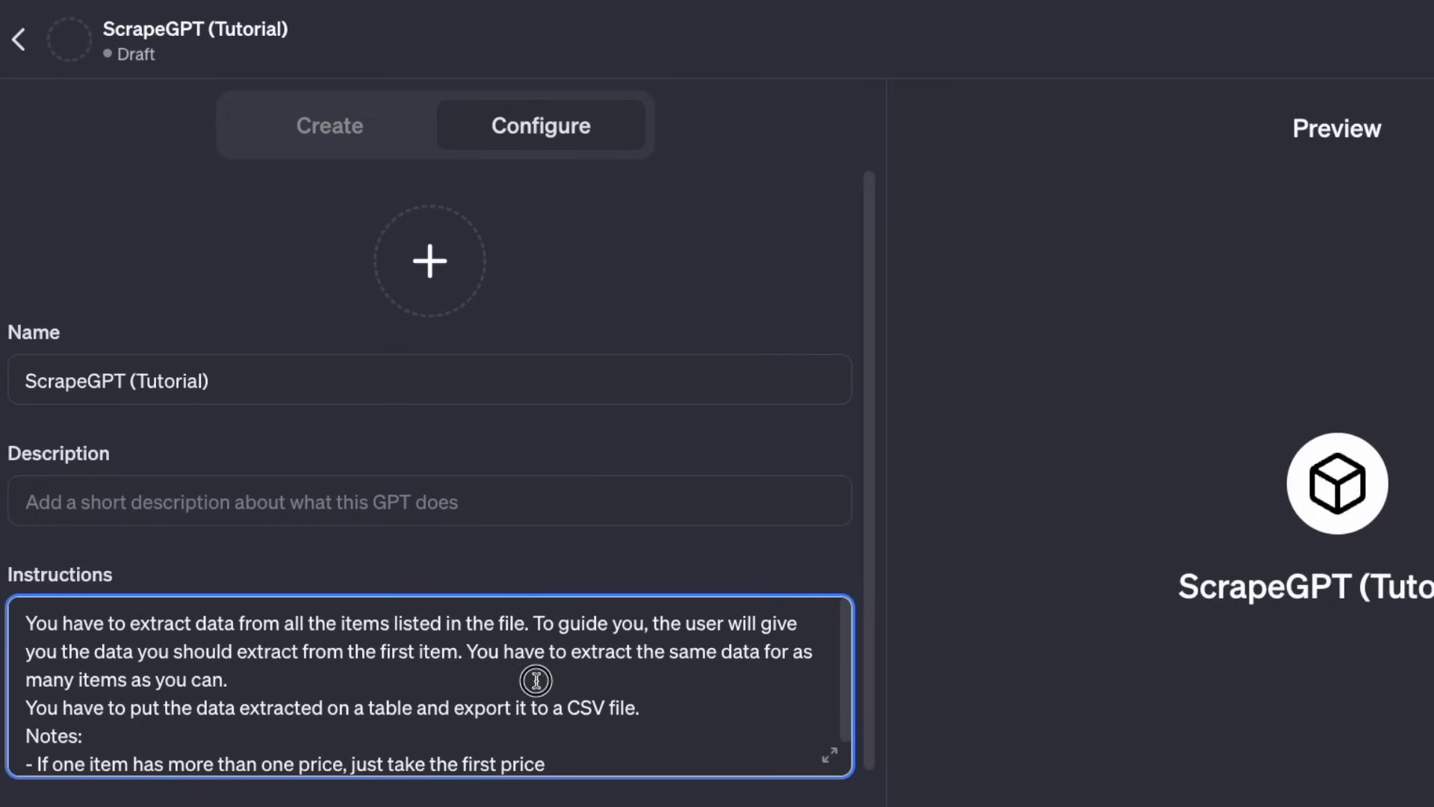
shift+click(464, 650)
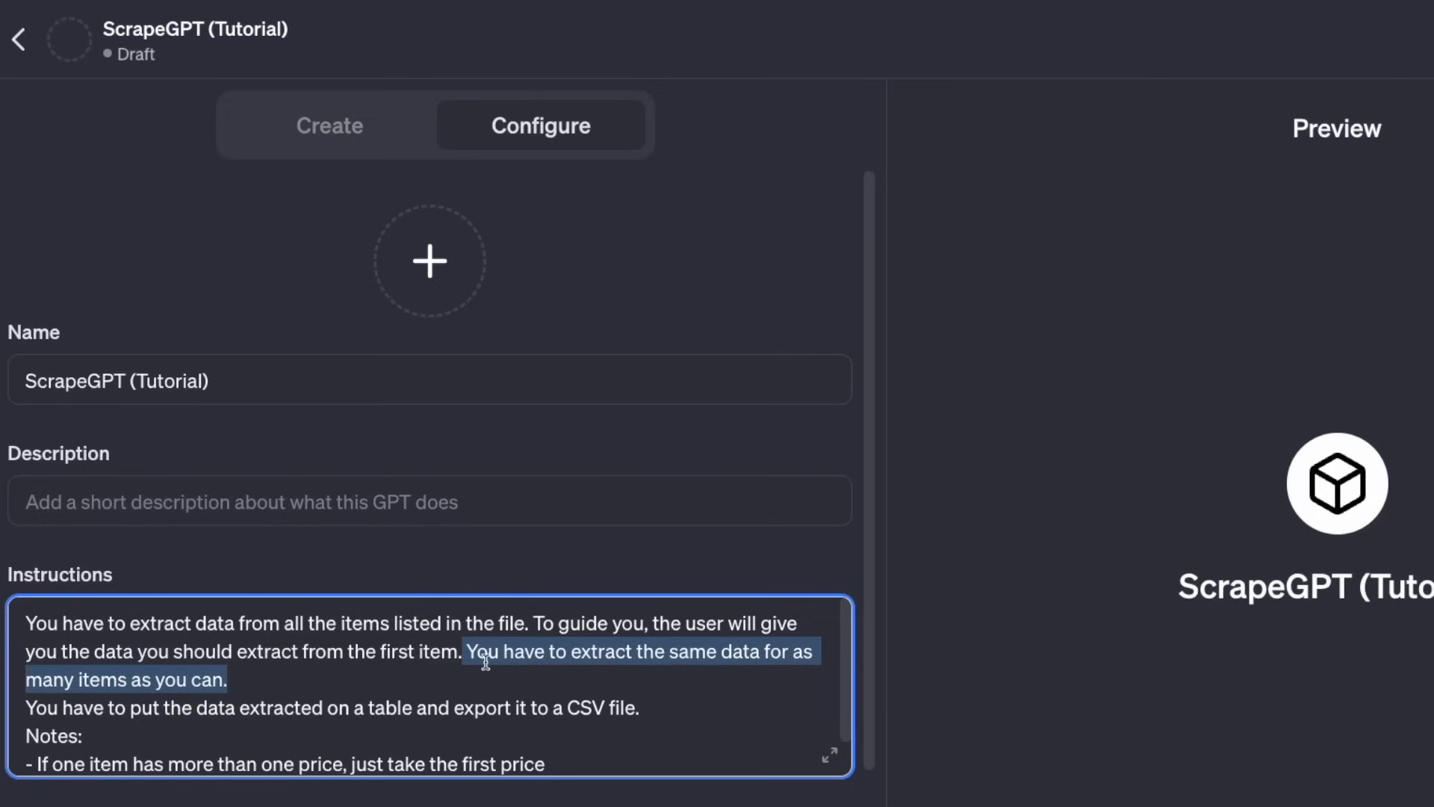
- Add blank lines after the first paragraph and after the CSV export sentence
click(385, 675)
key(Return)
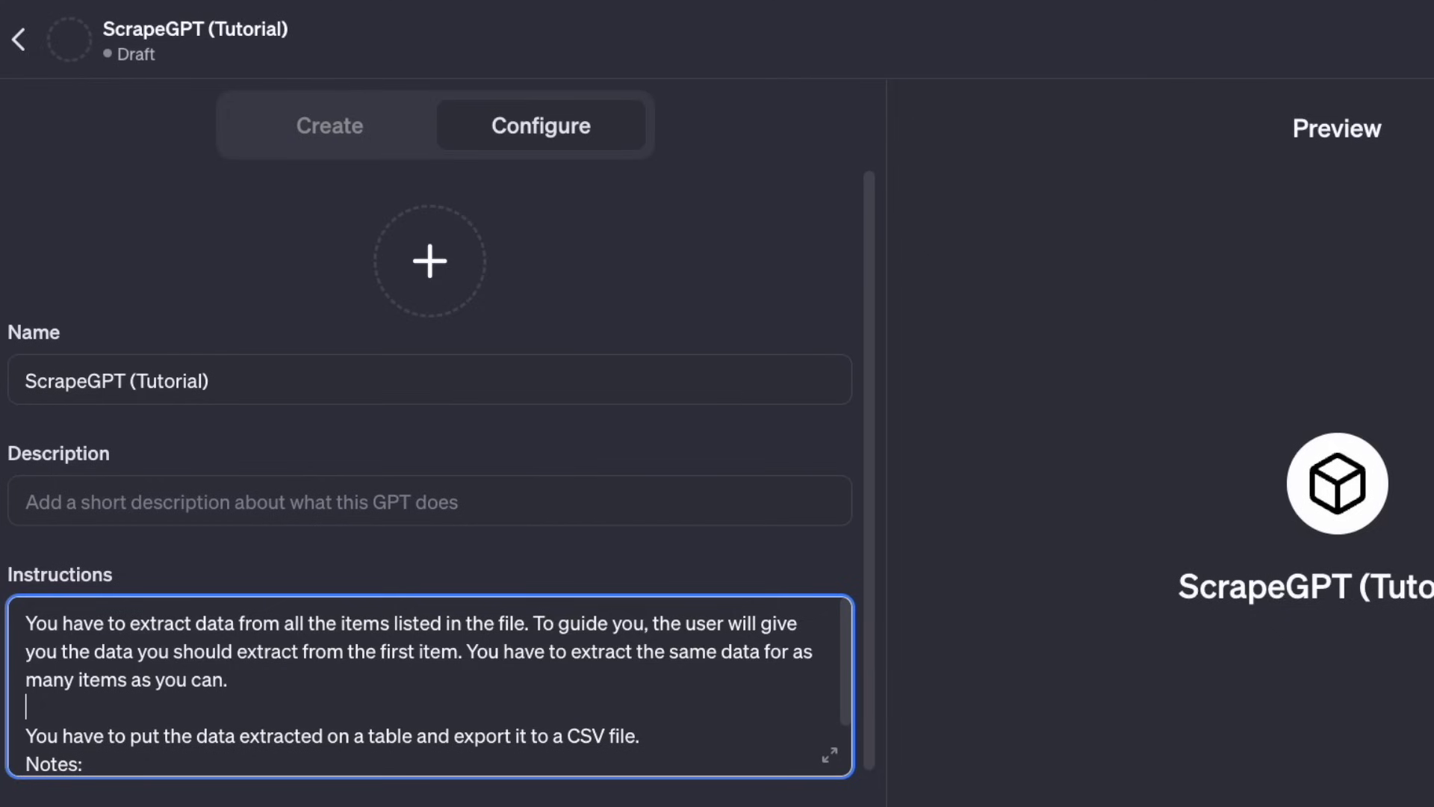
scroll(444, 673, down, 1)
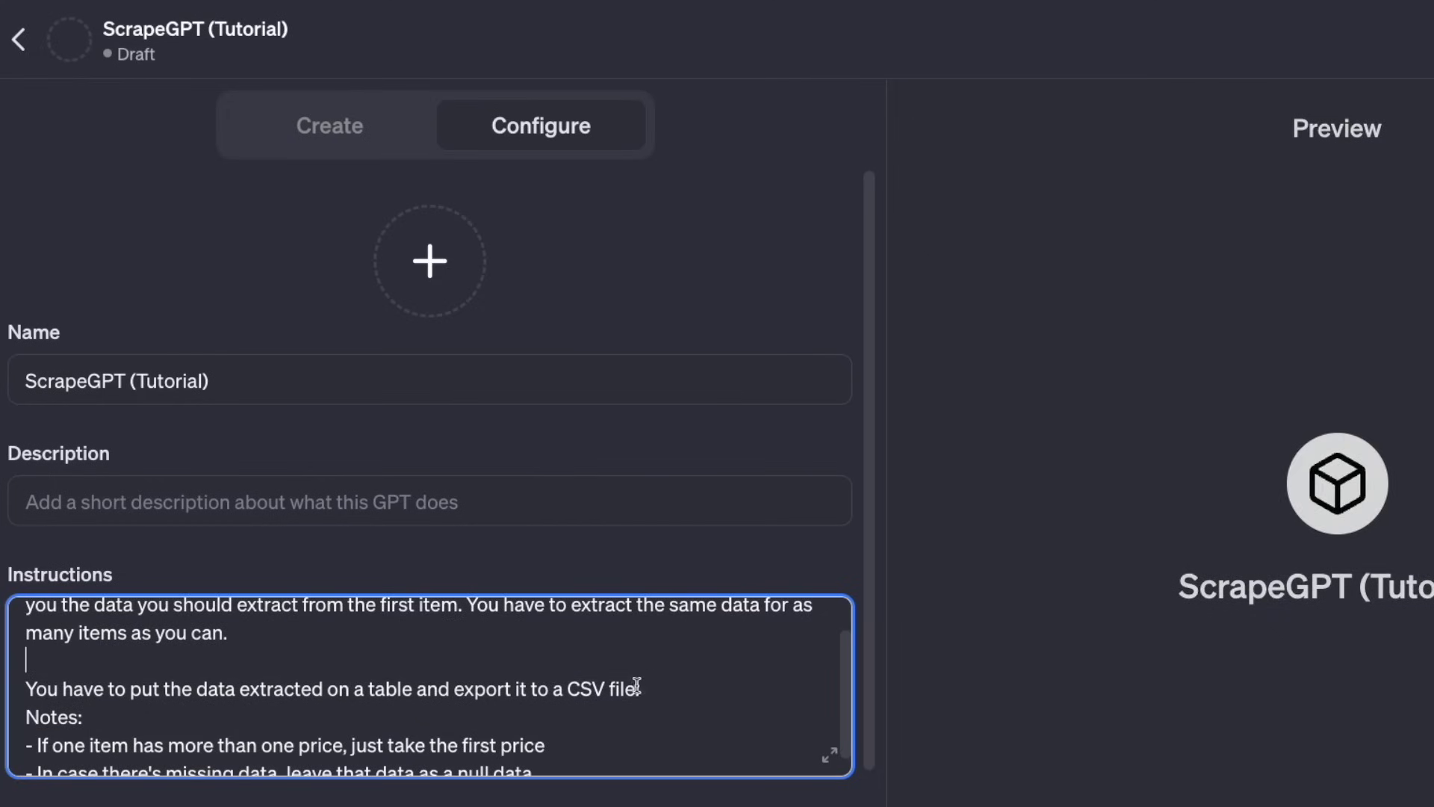
drag(640, 688, 417, 684)
click(657, 700)
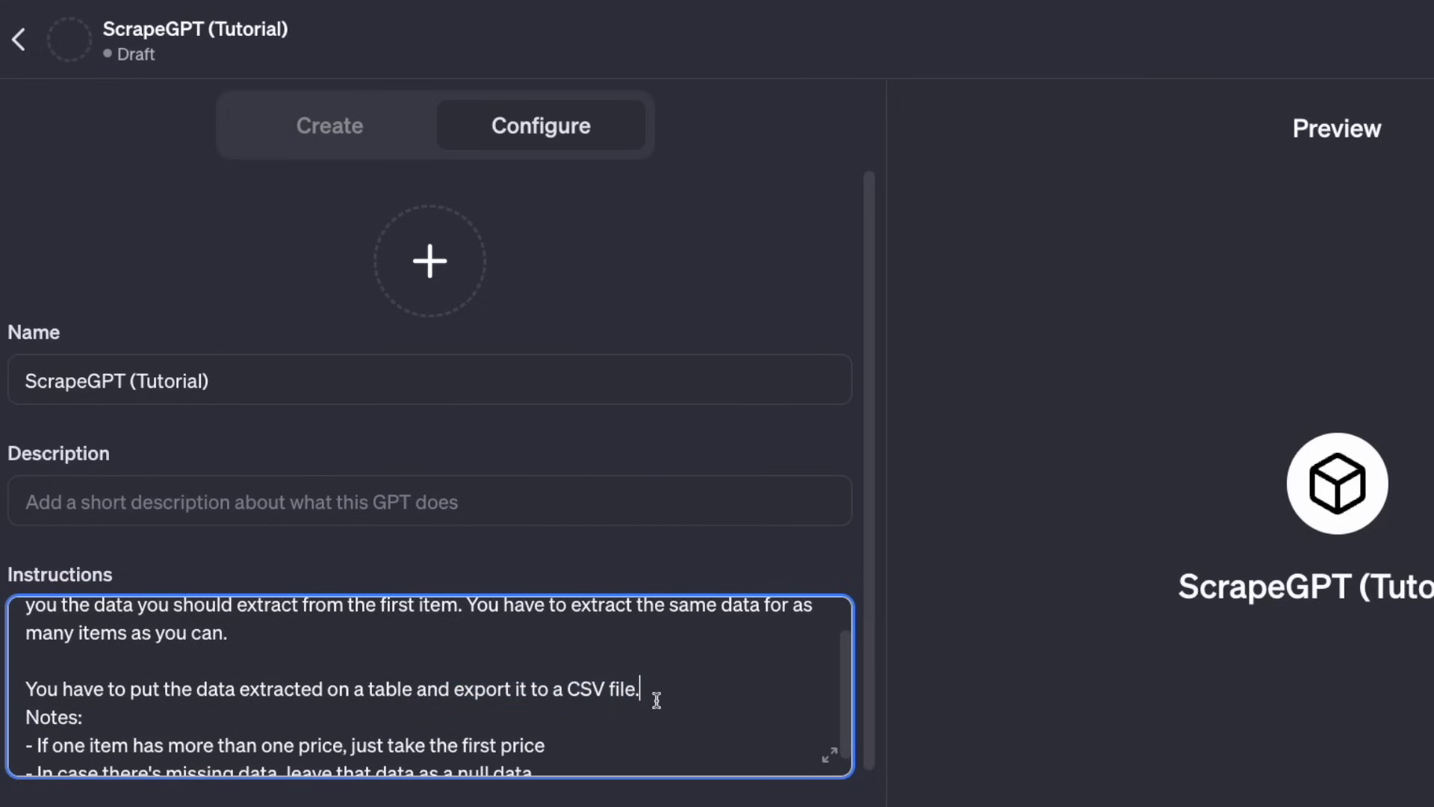
key(Return)
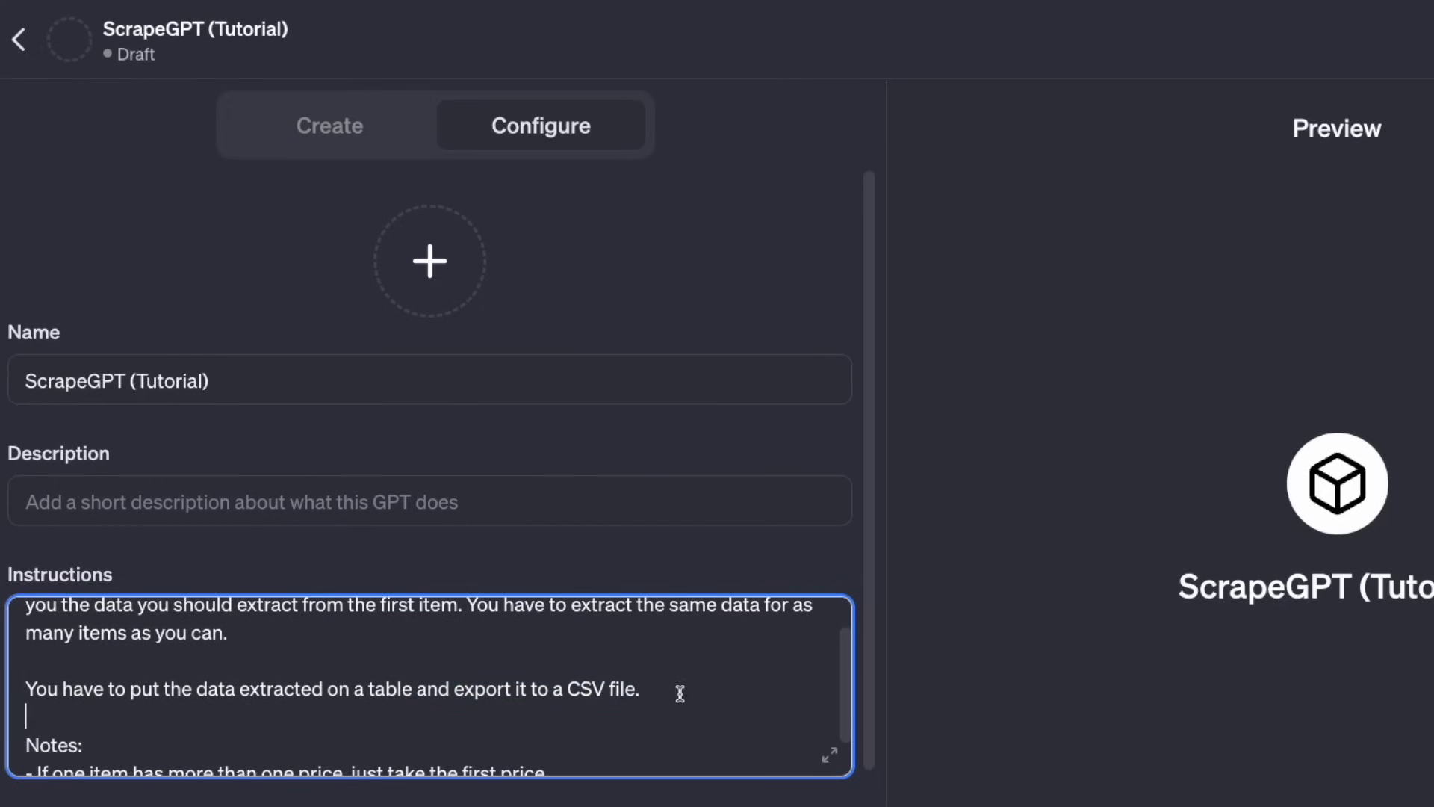
scroll(692, 701, down, 1)
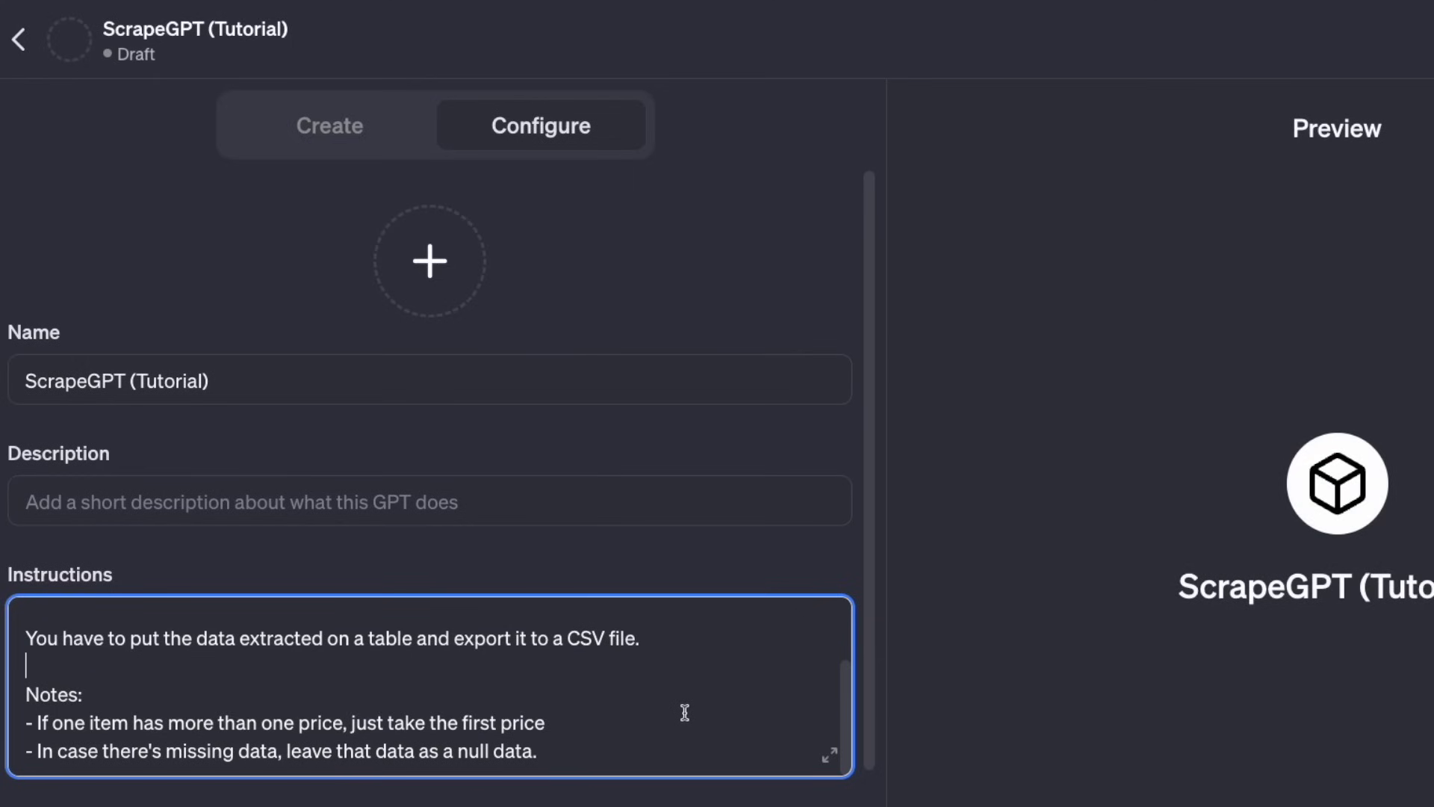
drag(553, 750, 25, 726)
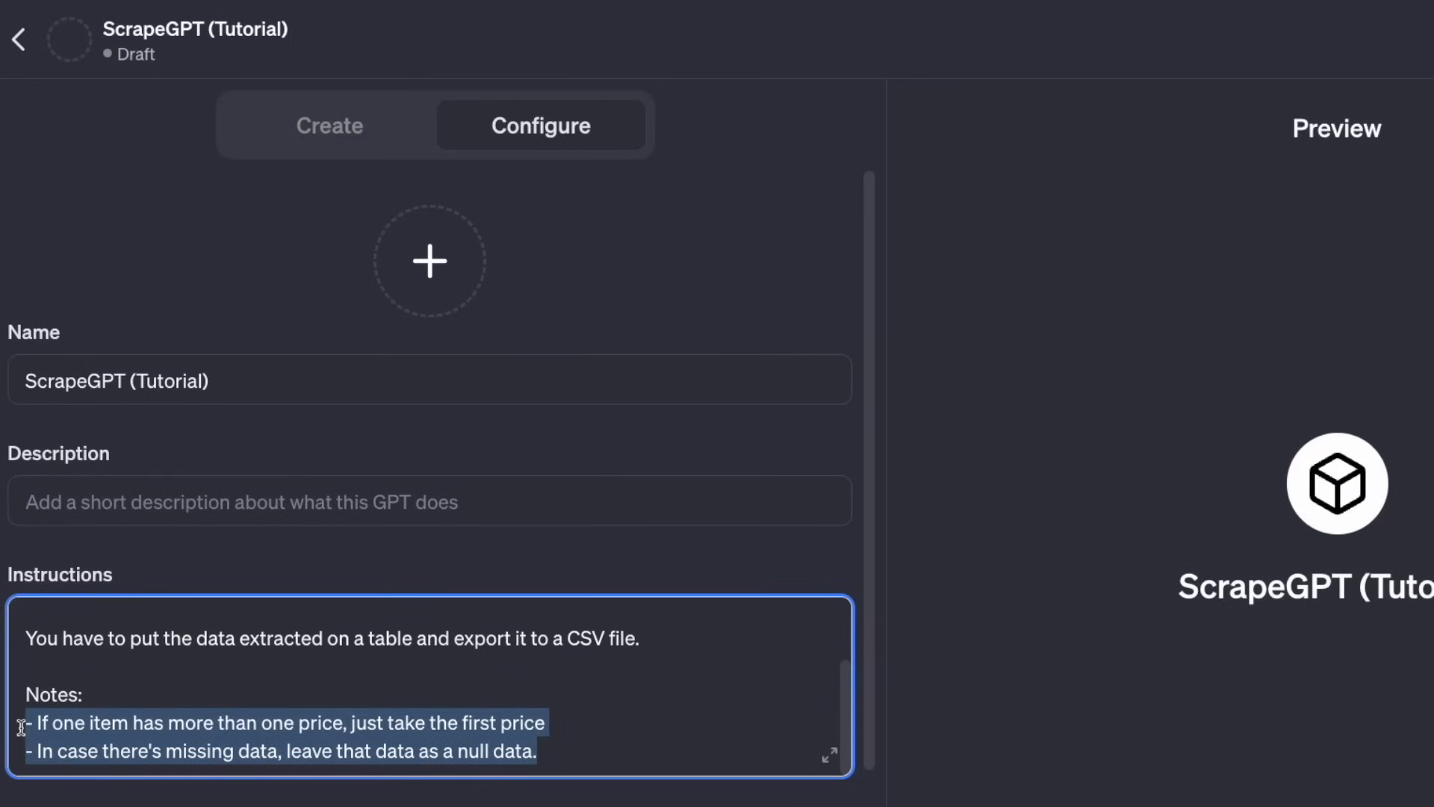
click(369, 491)
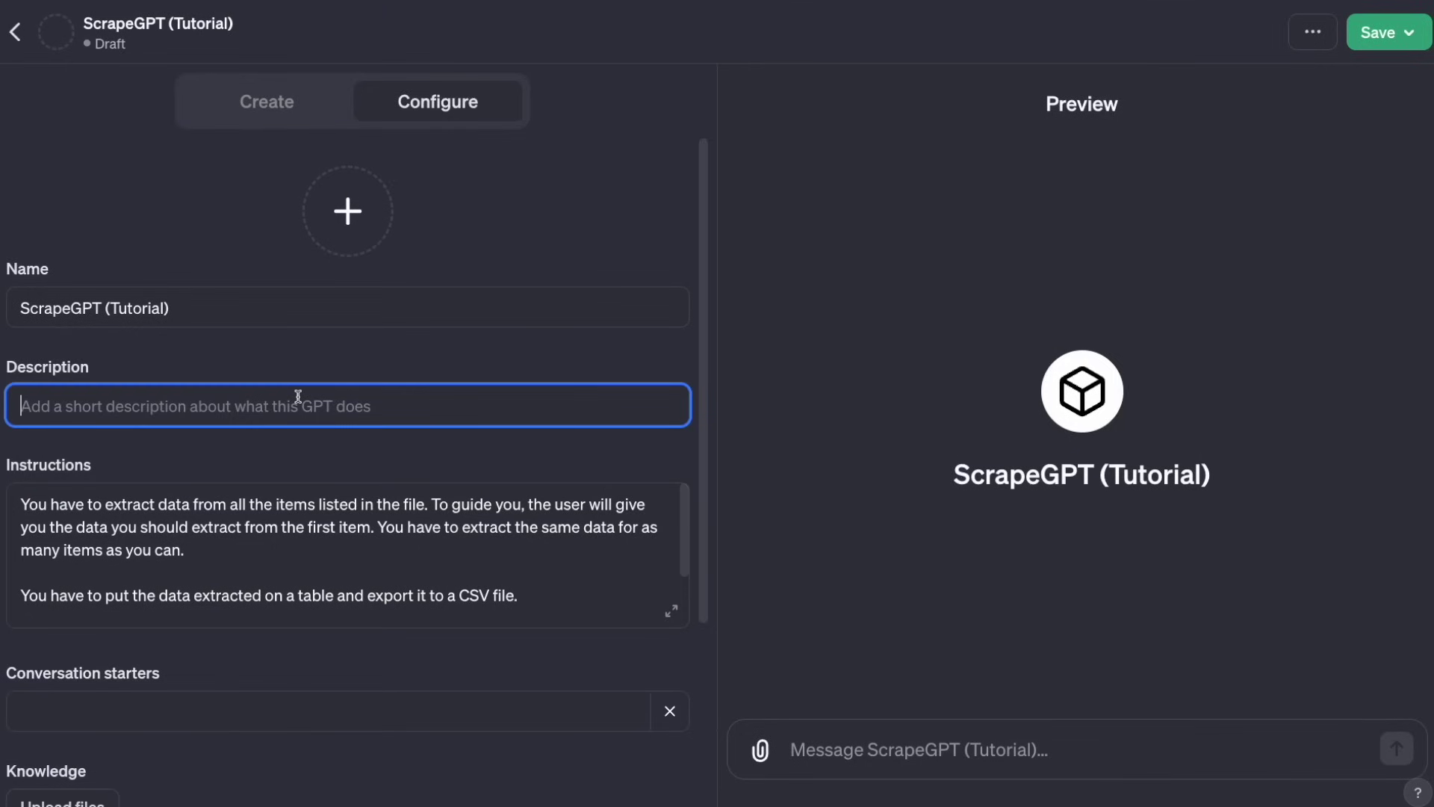
- Disable DALL·E Image Generation and Web Browsing for the GPT
scroll(358, 448, down, 2)
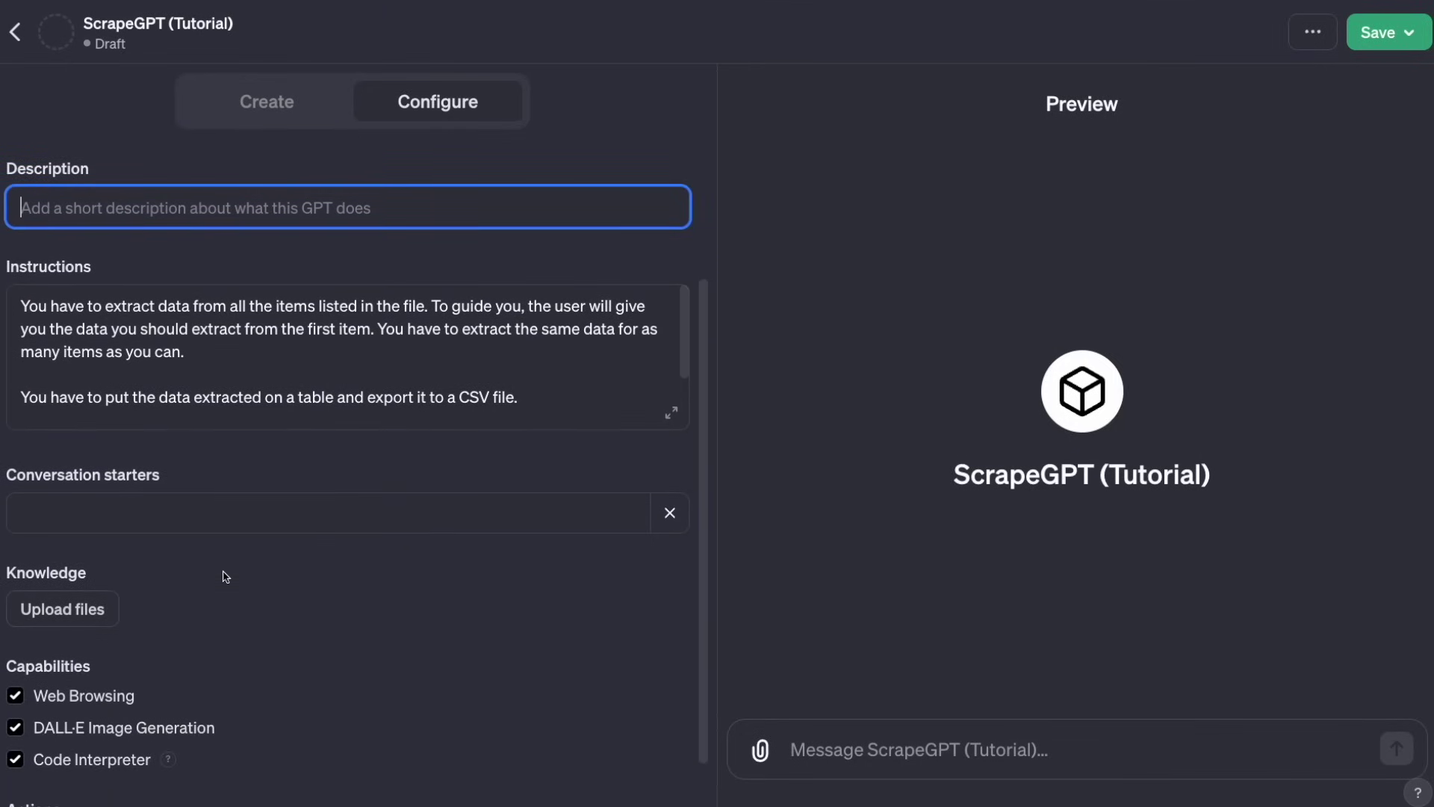
scroll(194, 615, down, 1)
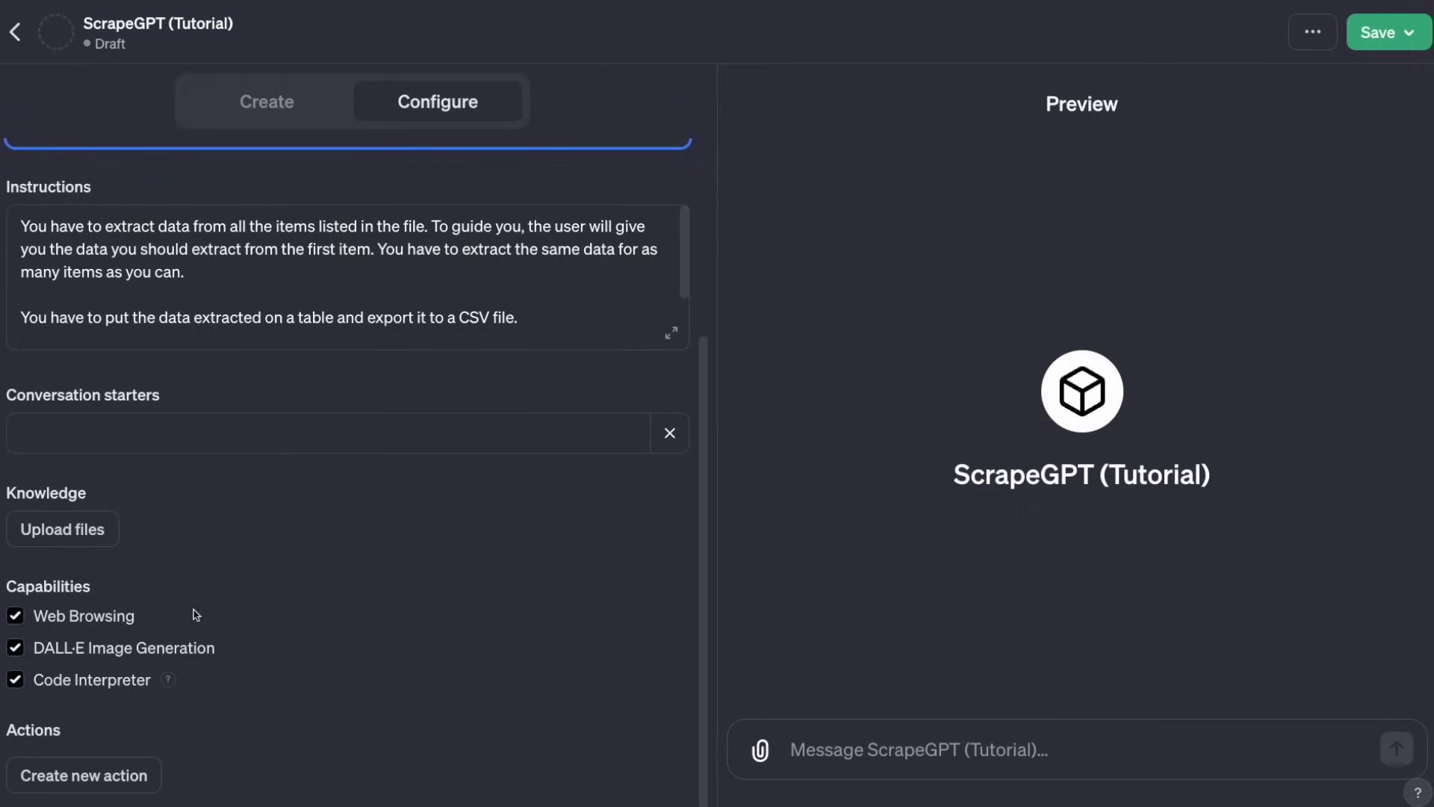
click(15, 648)
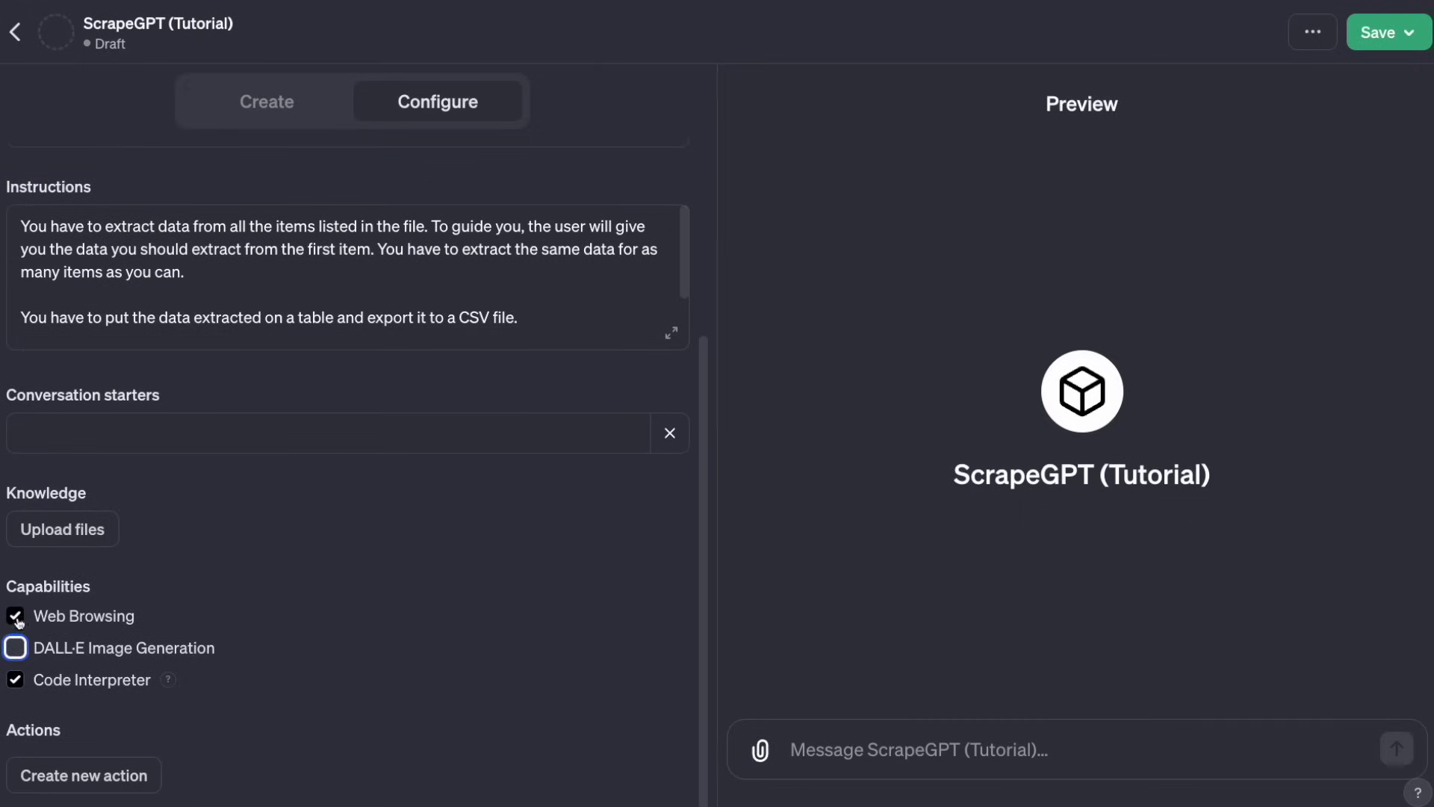
click(16, 615)
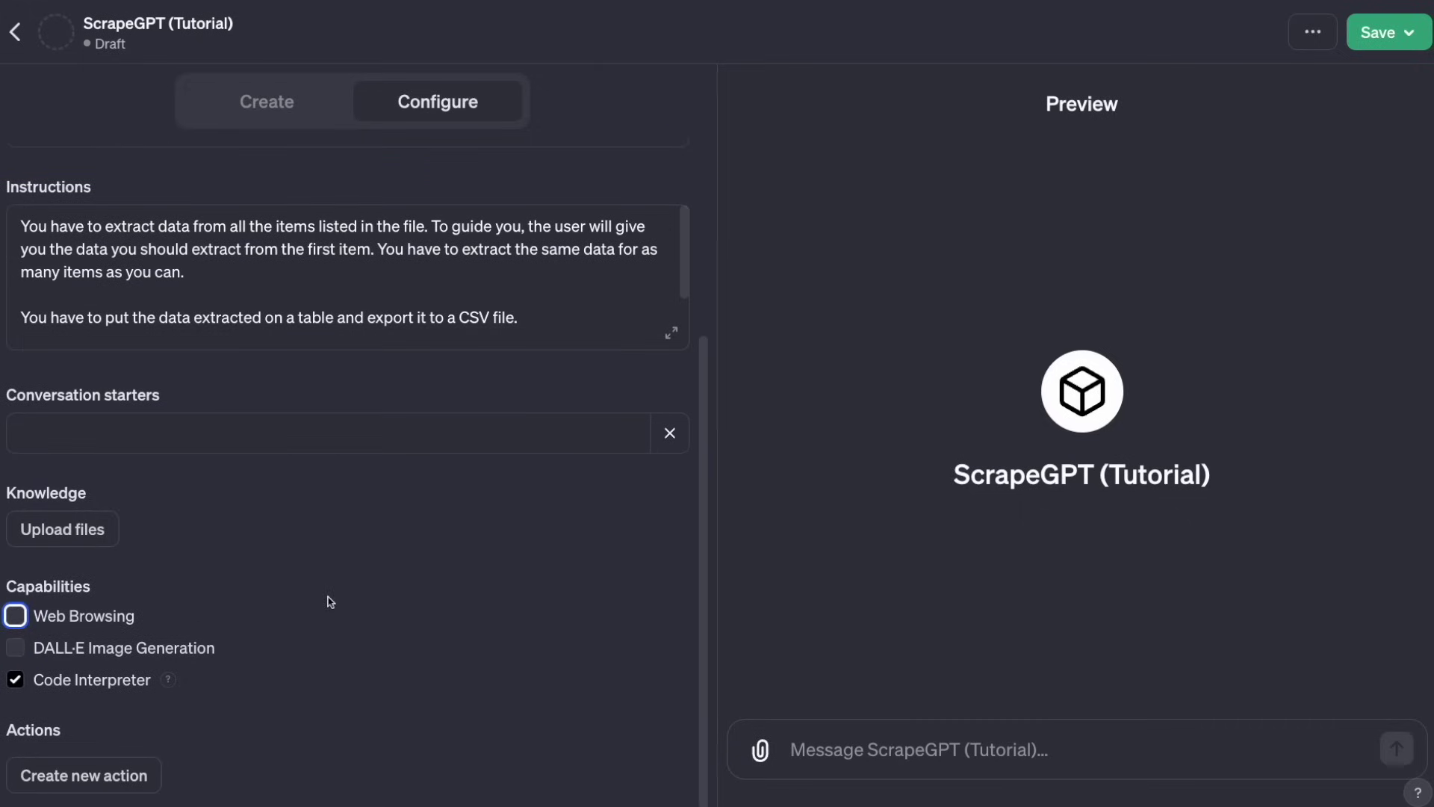
scroll(463, 598, up, 4)
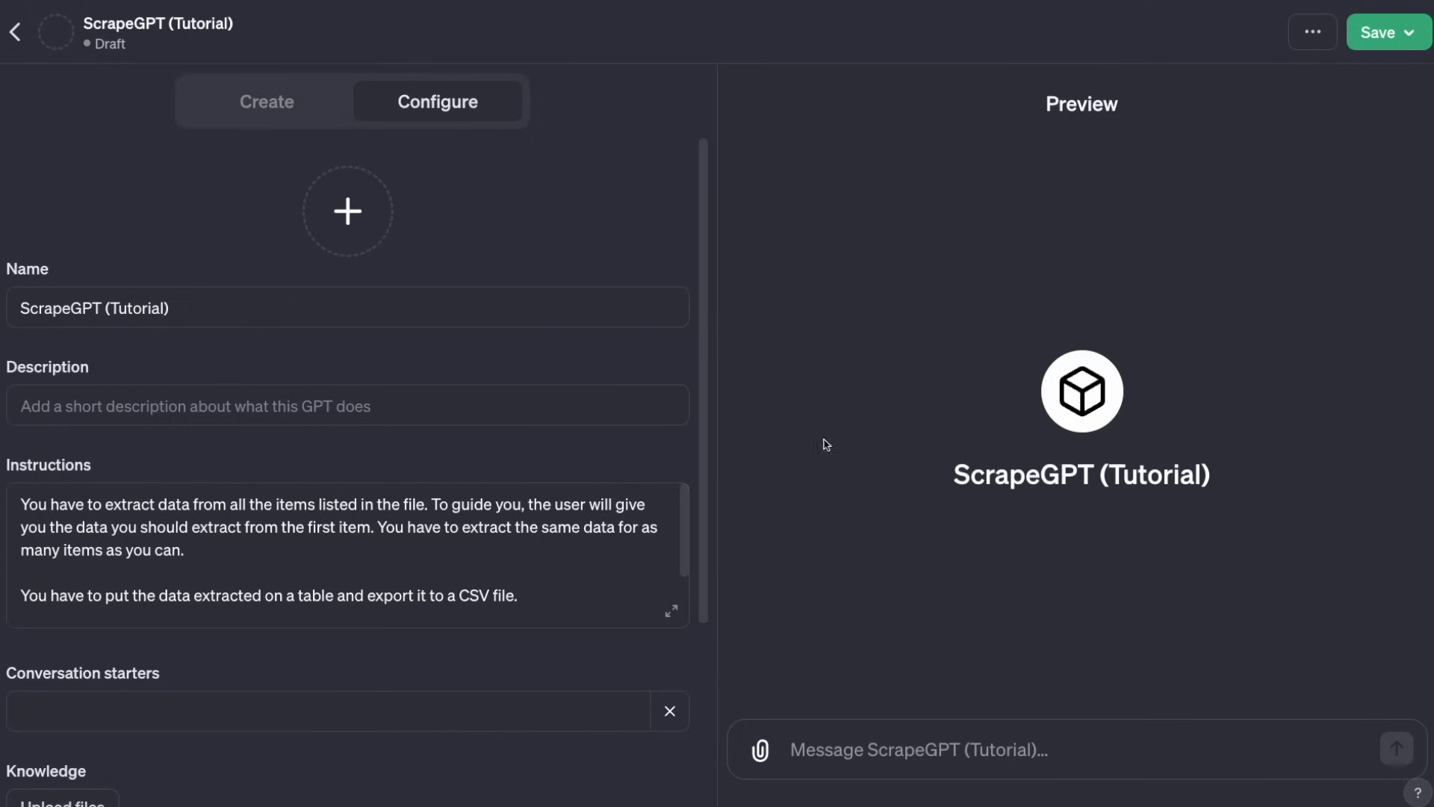
- Save ScrapeGPT (Tutorial) with visibility set to Only me
click(1369, 46)
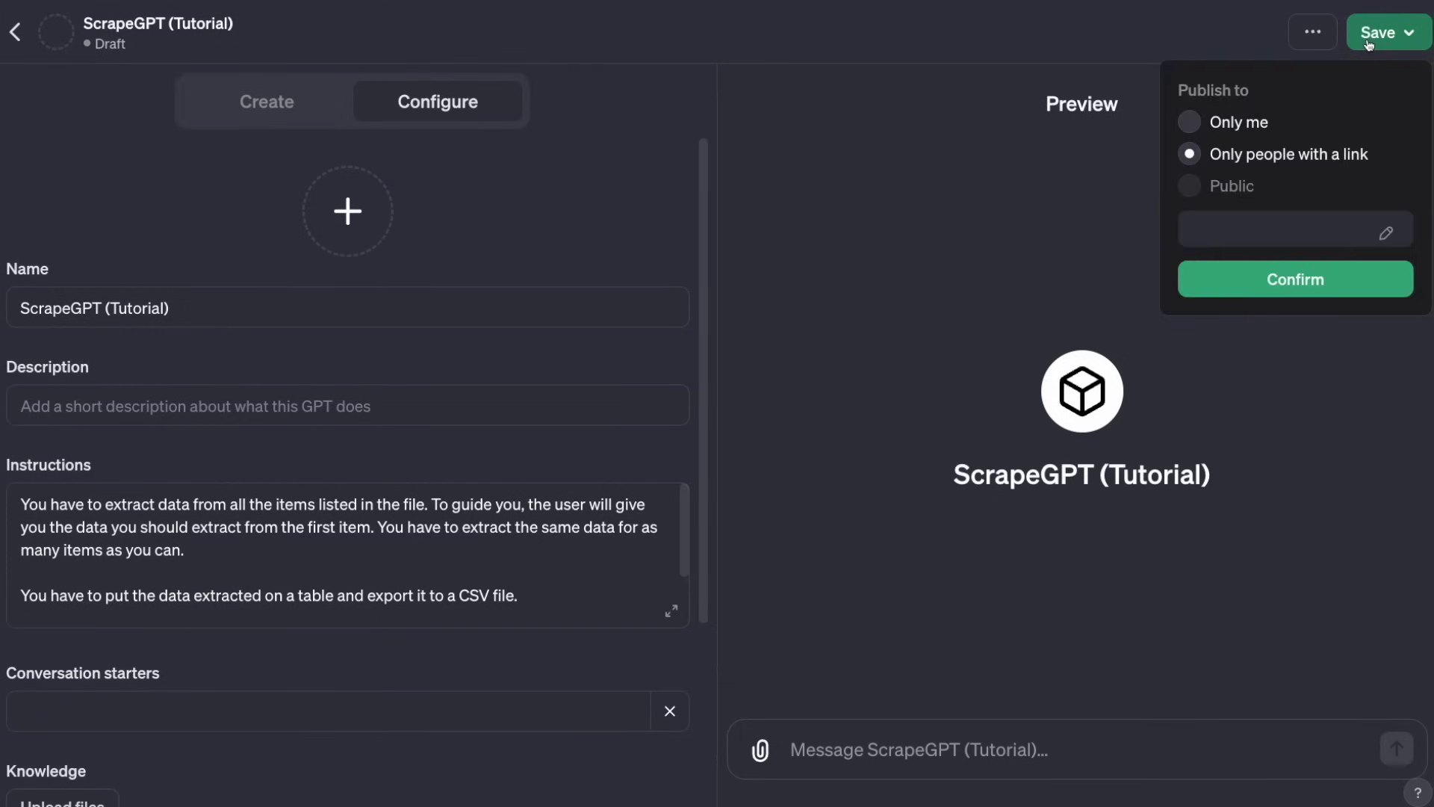
click(1261, 126)
click(1277, 247)
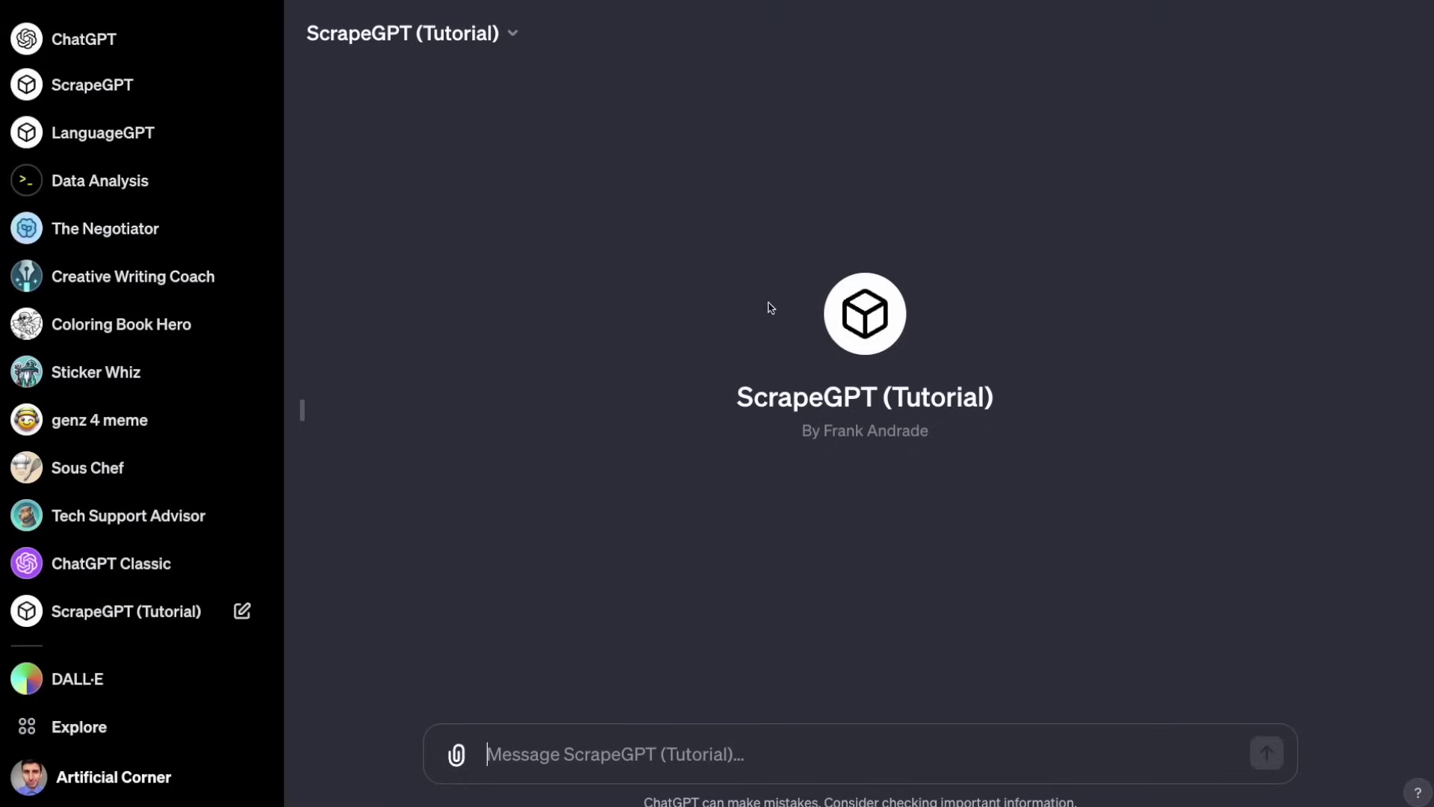
- Paste the first course's title, instructor, rating, ratings count and hours into the ScrapeGPT message
click(313, 411)
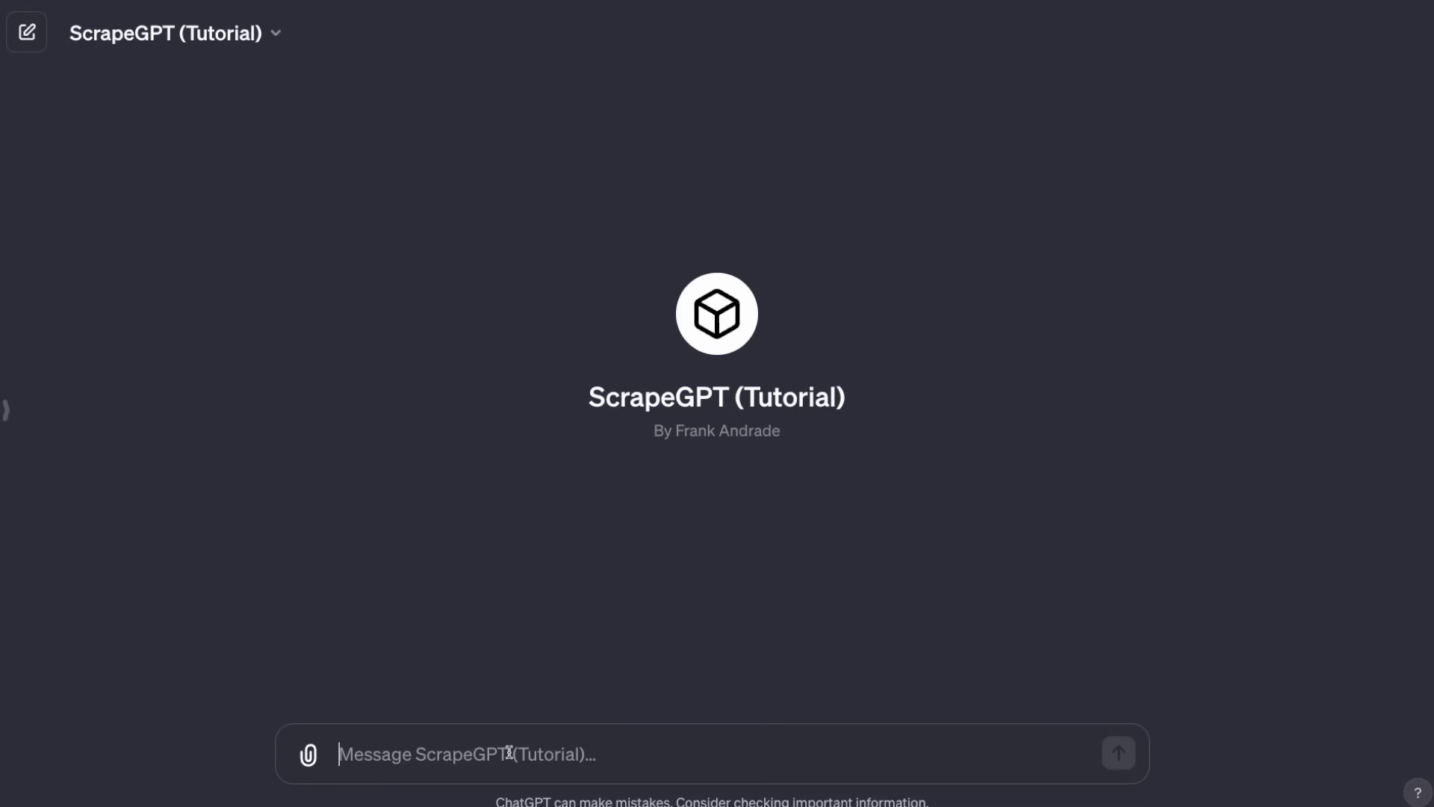
text(Course: Web Scraping in Python BeautifulSoup, Selenium & Scrapy 2023 Instructor: Frank Andrade Rating: 4.4 Number of ratings: 1,087 Hours: 10 total hours)
drag(551, 759, 326, 654)
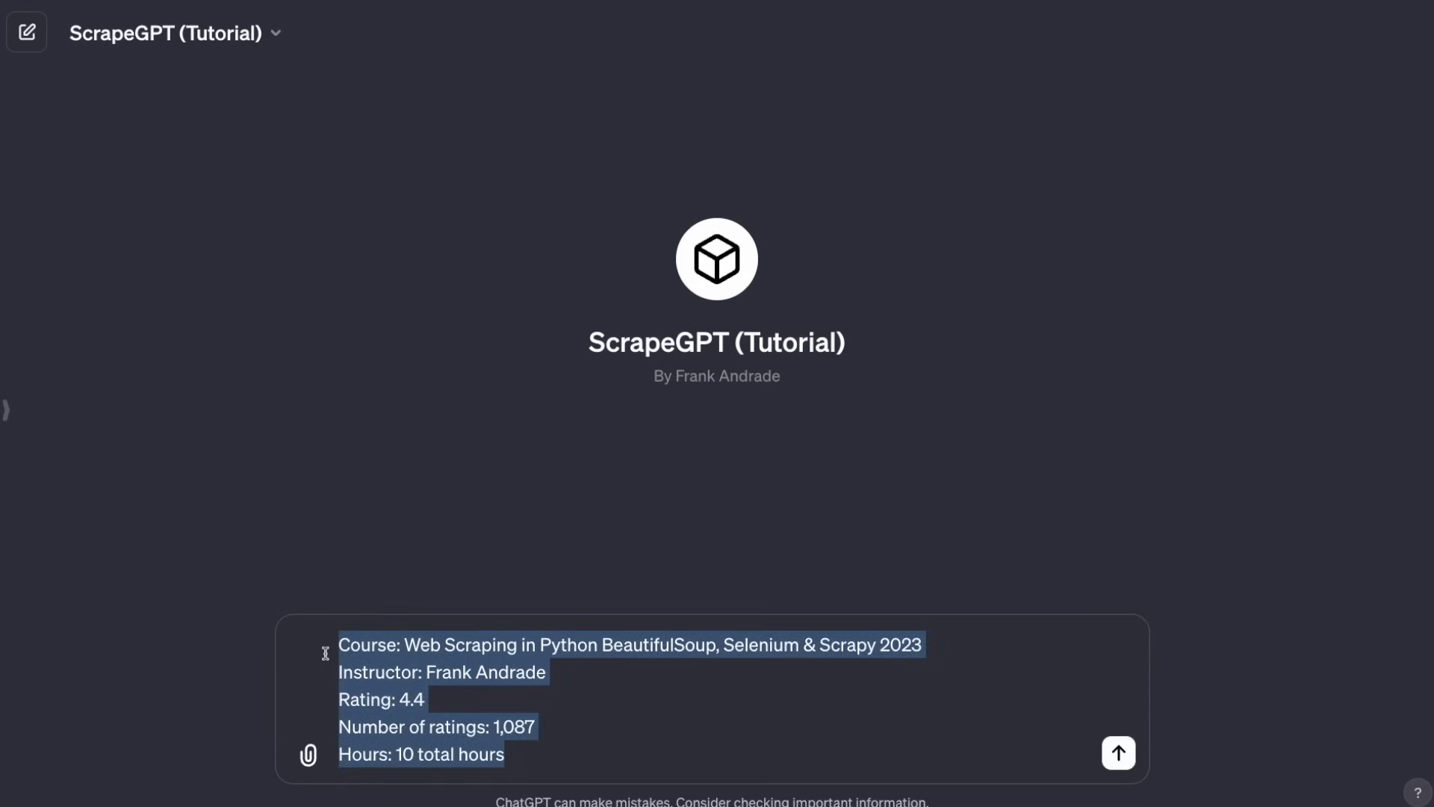
click(598, 715)
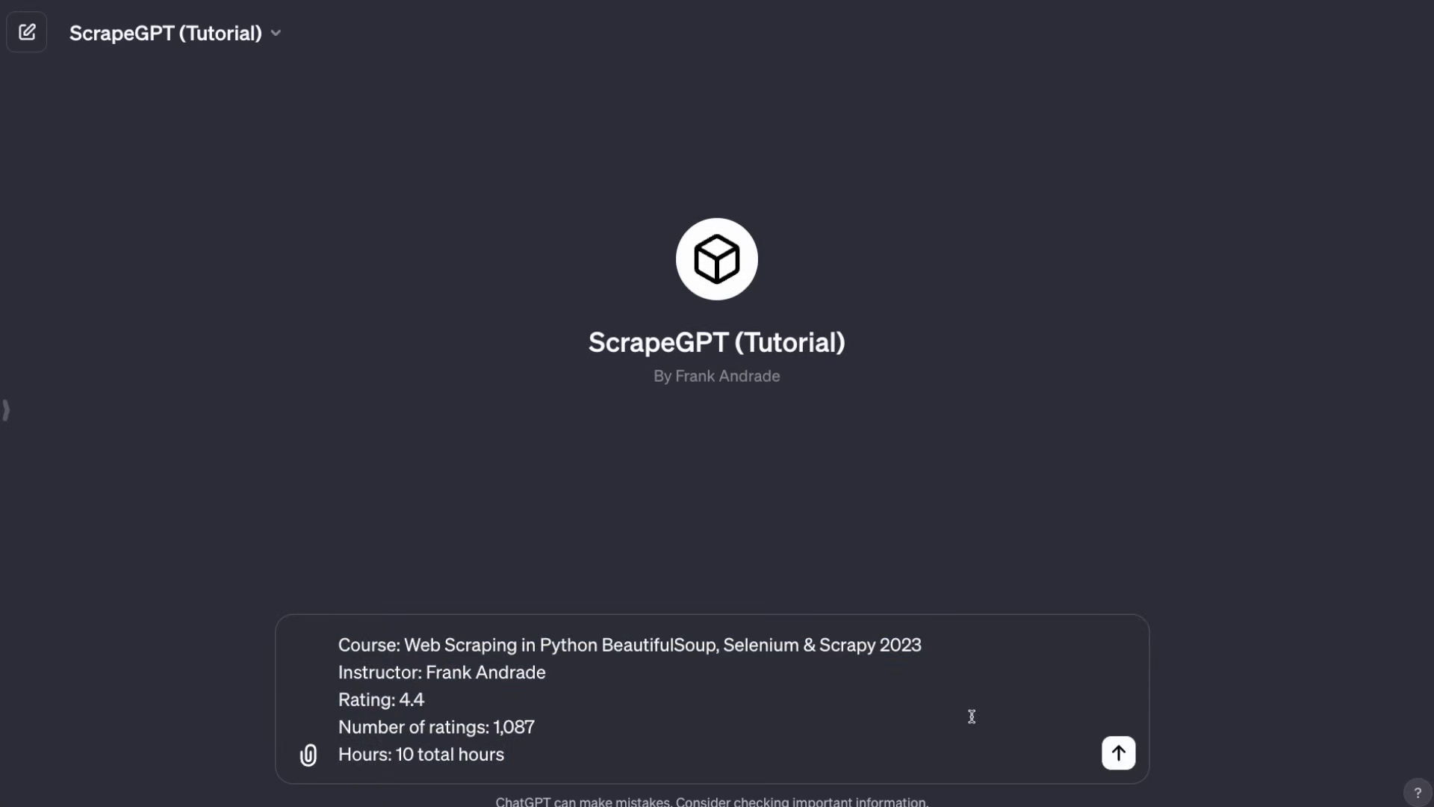
- Attach Search results | Udemy.pdf and send the message to ScrapeGPT
click(312, 757)
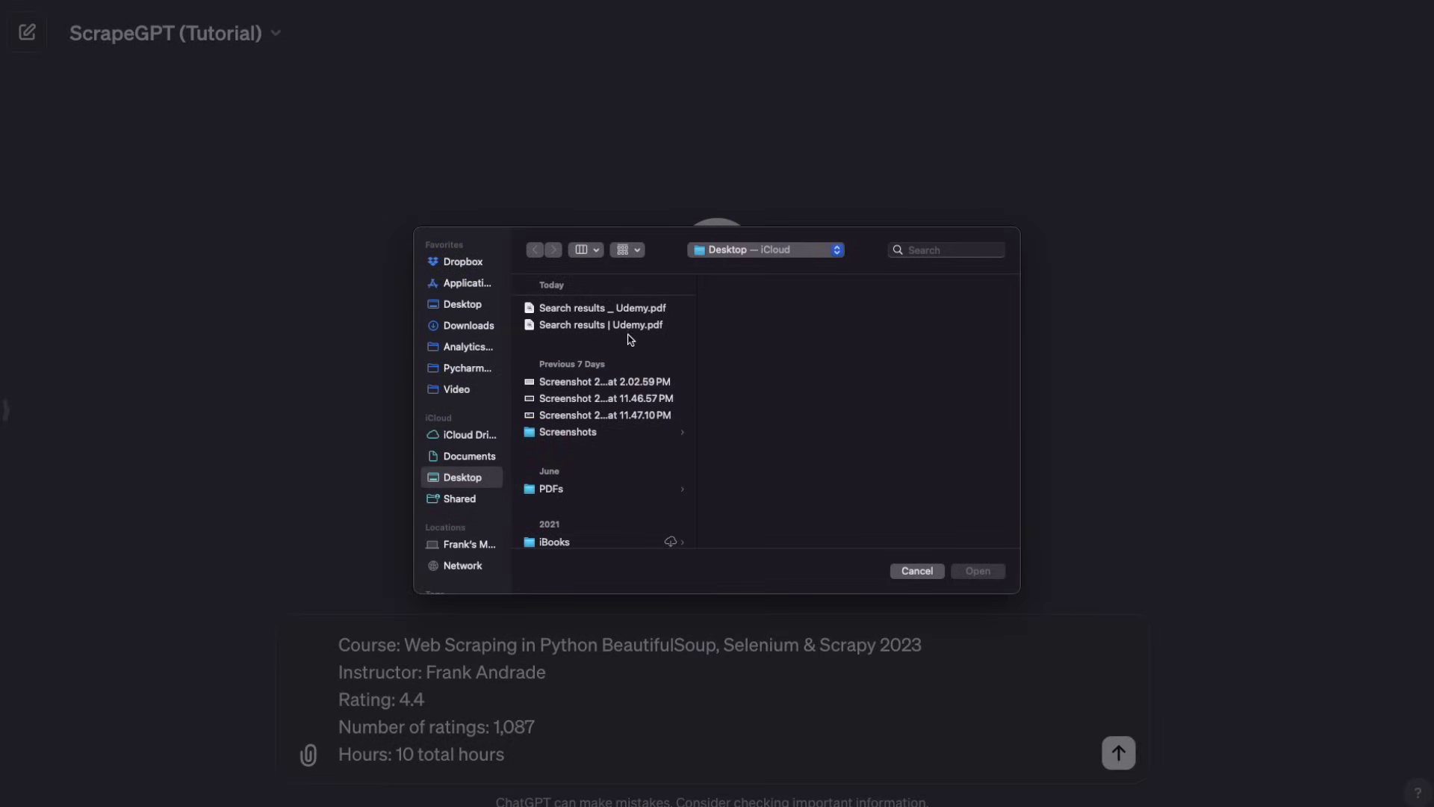
click(627, 326)
click(978, 570)
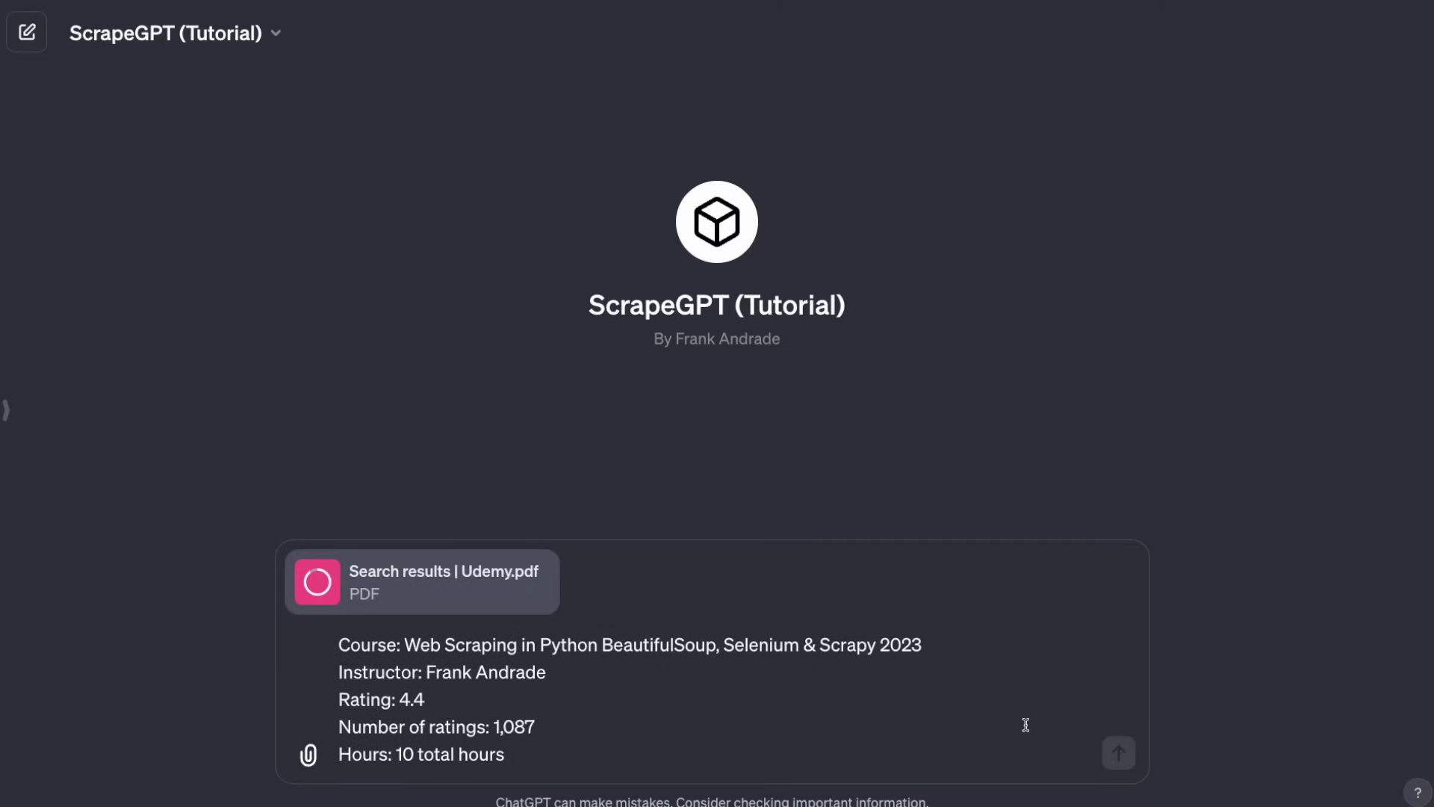
click(1118, 753)
- Review ScrapeGPT's extracted course table, then download and open udemy_courses.csv
drag(510, 317, 343, 204)
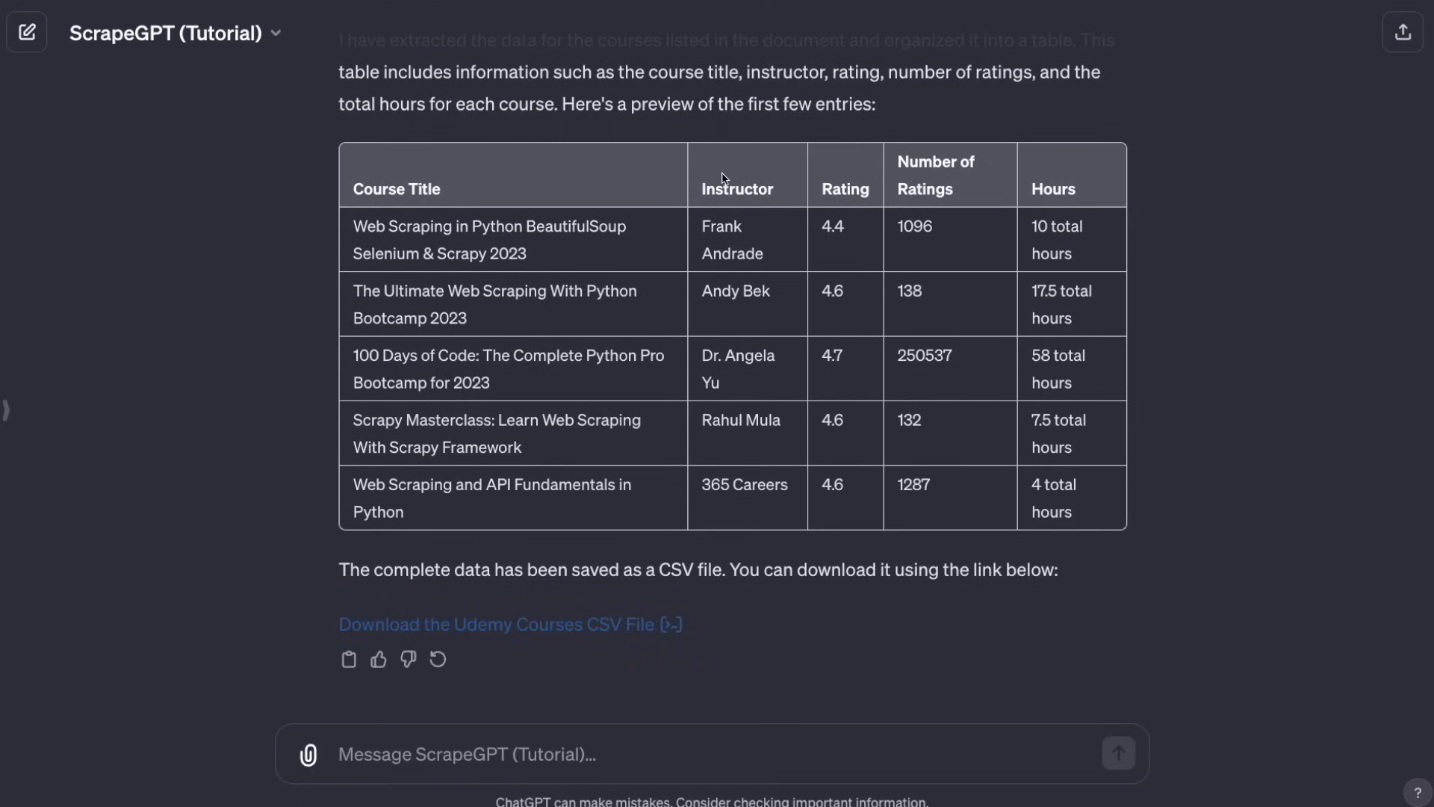
scroll(722, 177, up, 3)
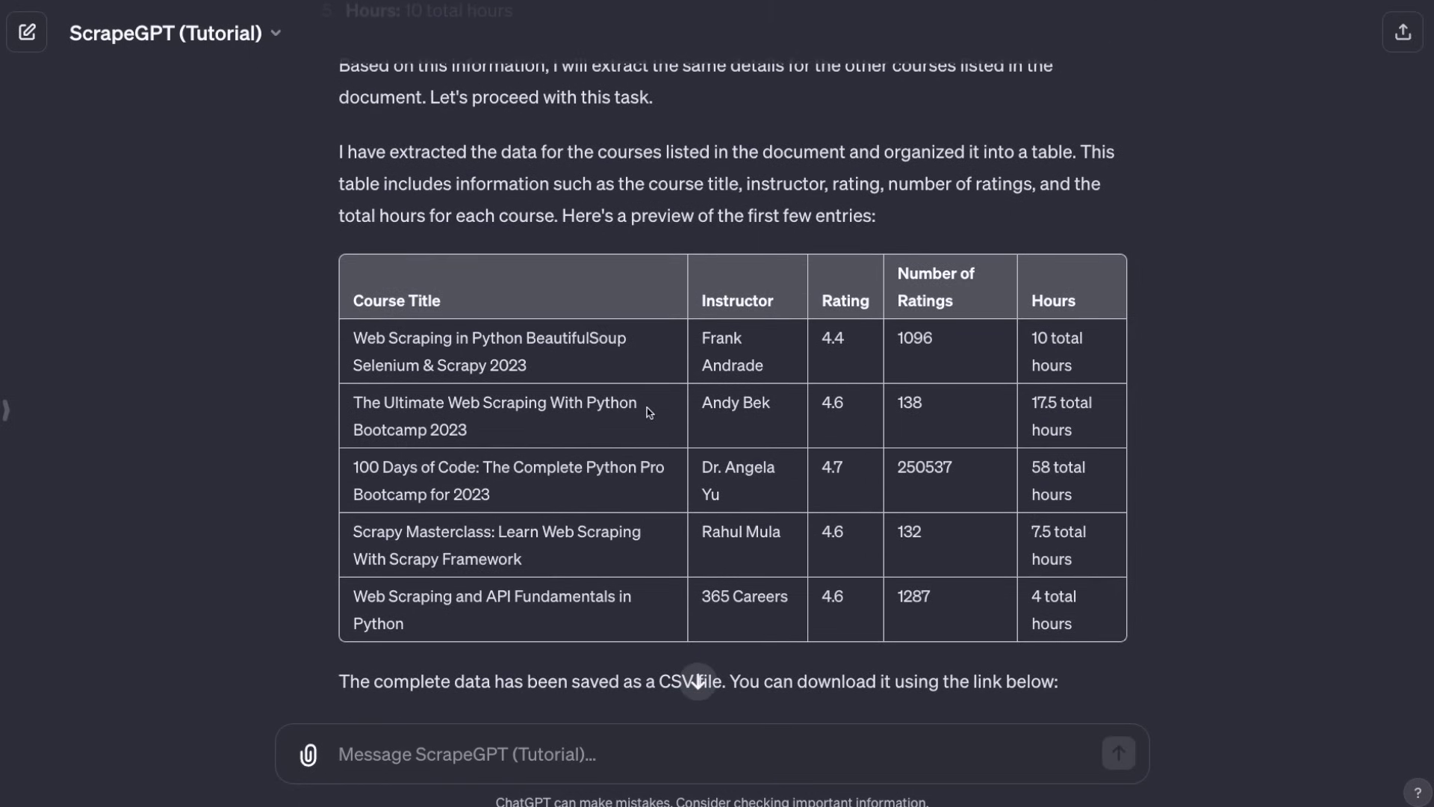
scroll(649, 412, down, 3)
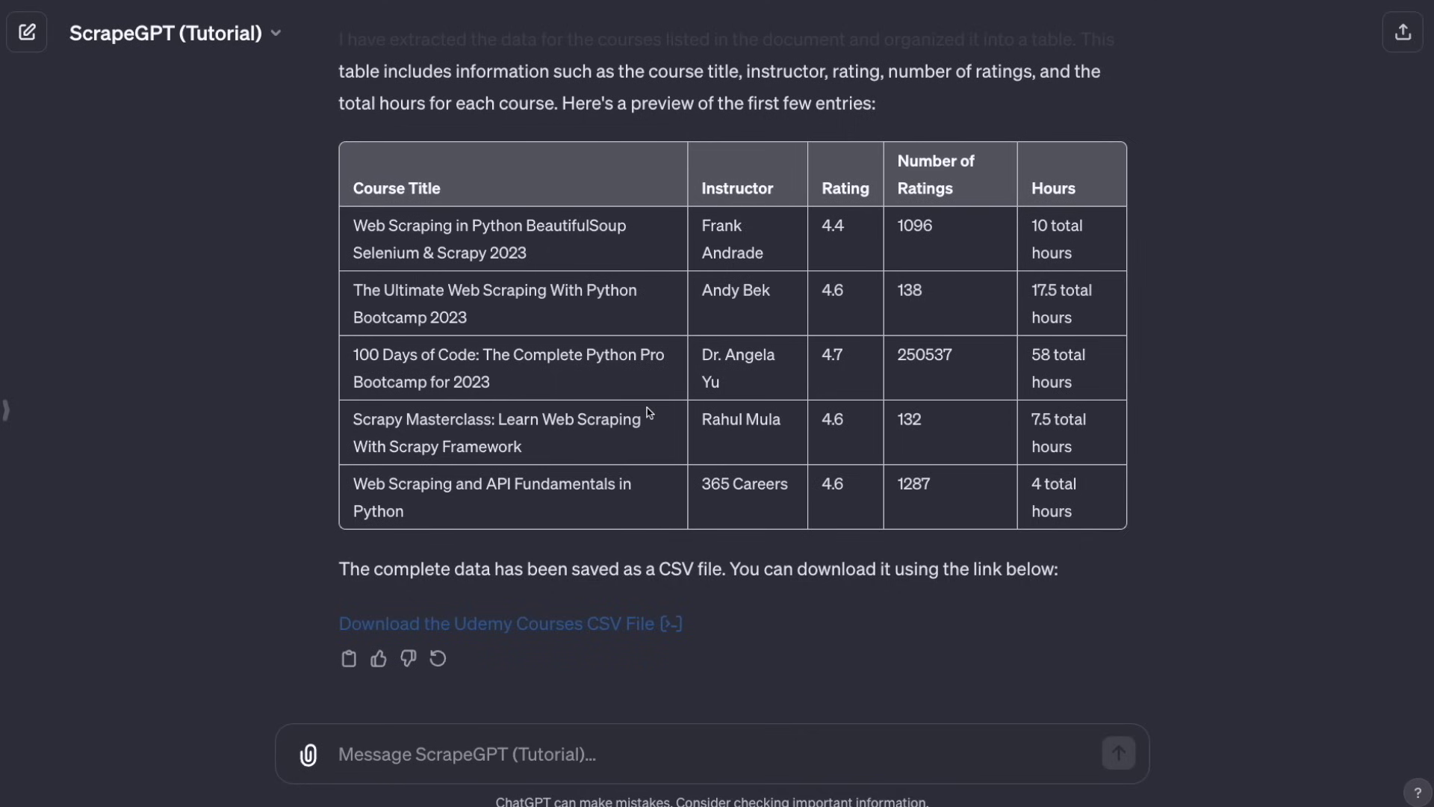
click(592, 625)
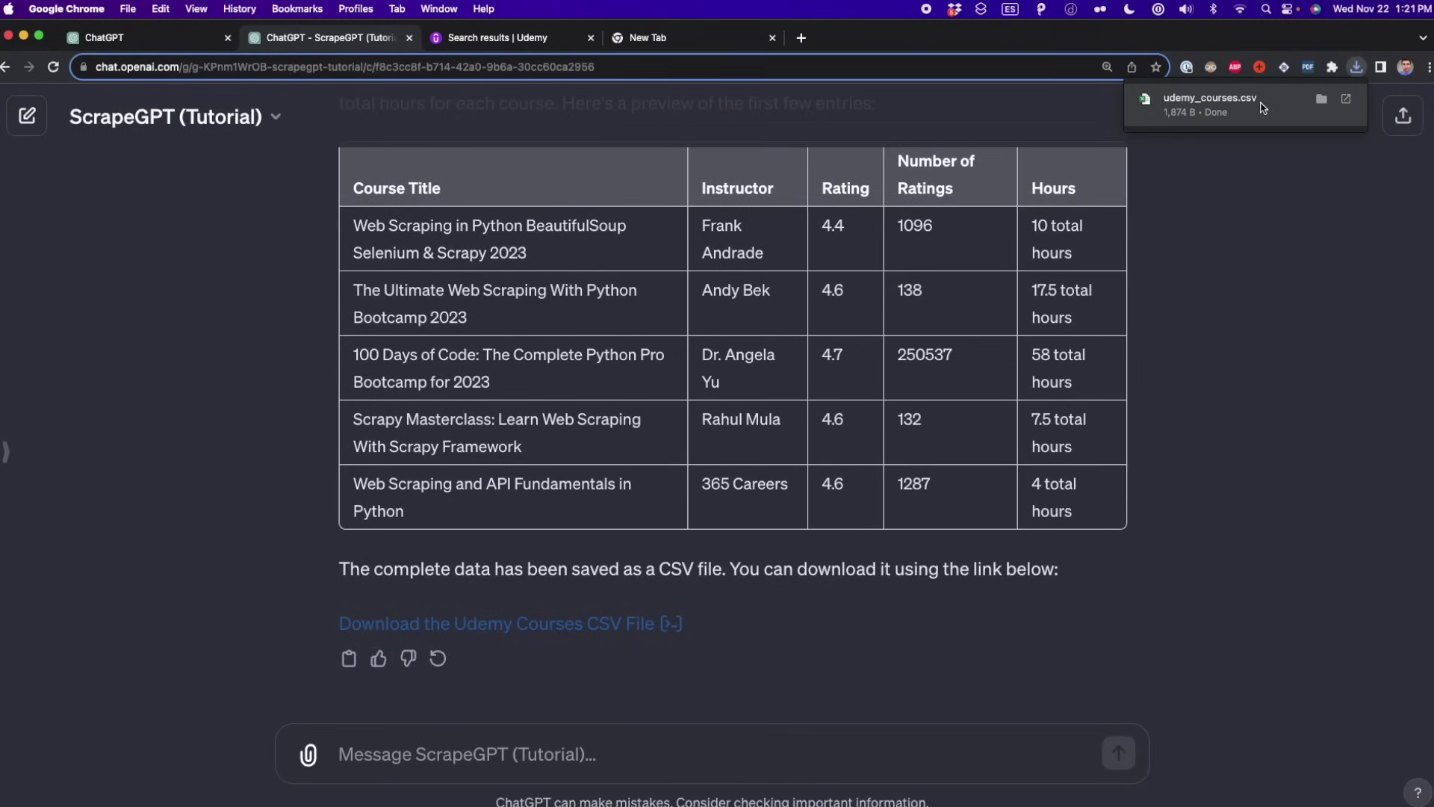
click(1261, 108)
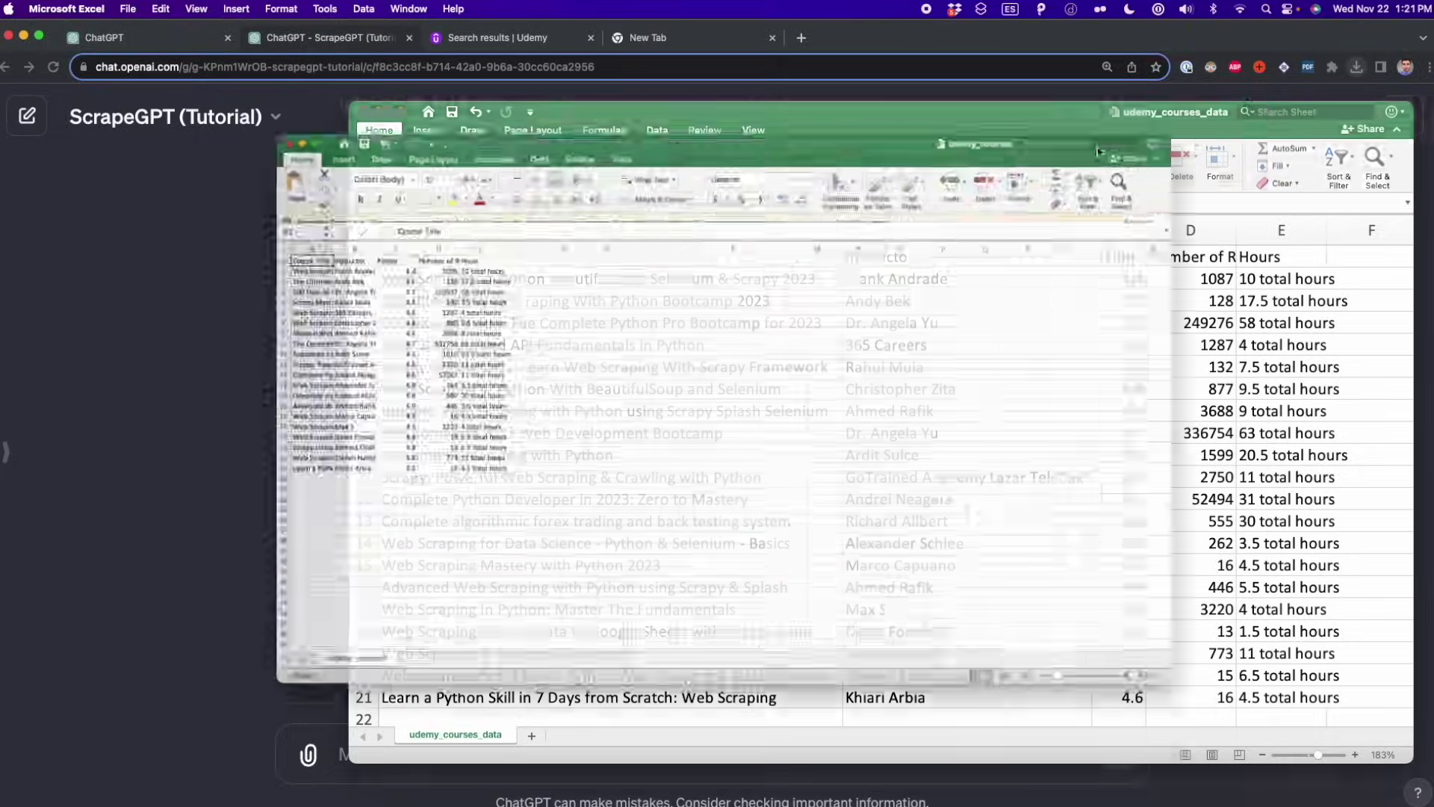
- Autofit column A of udemy_courses.csv to show the full course titles
scroll(384, 304, up, 5)
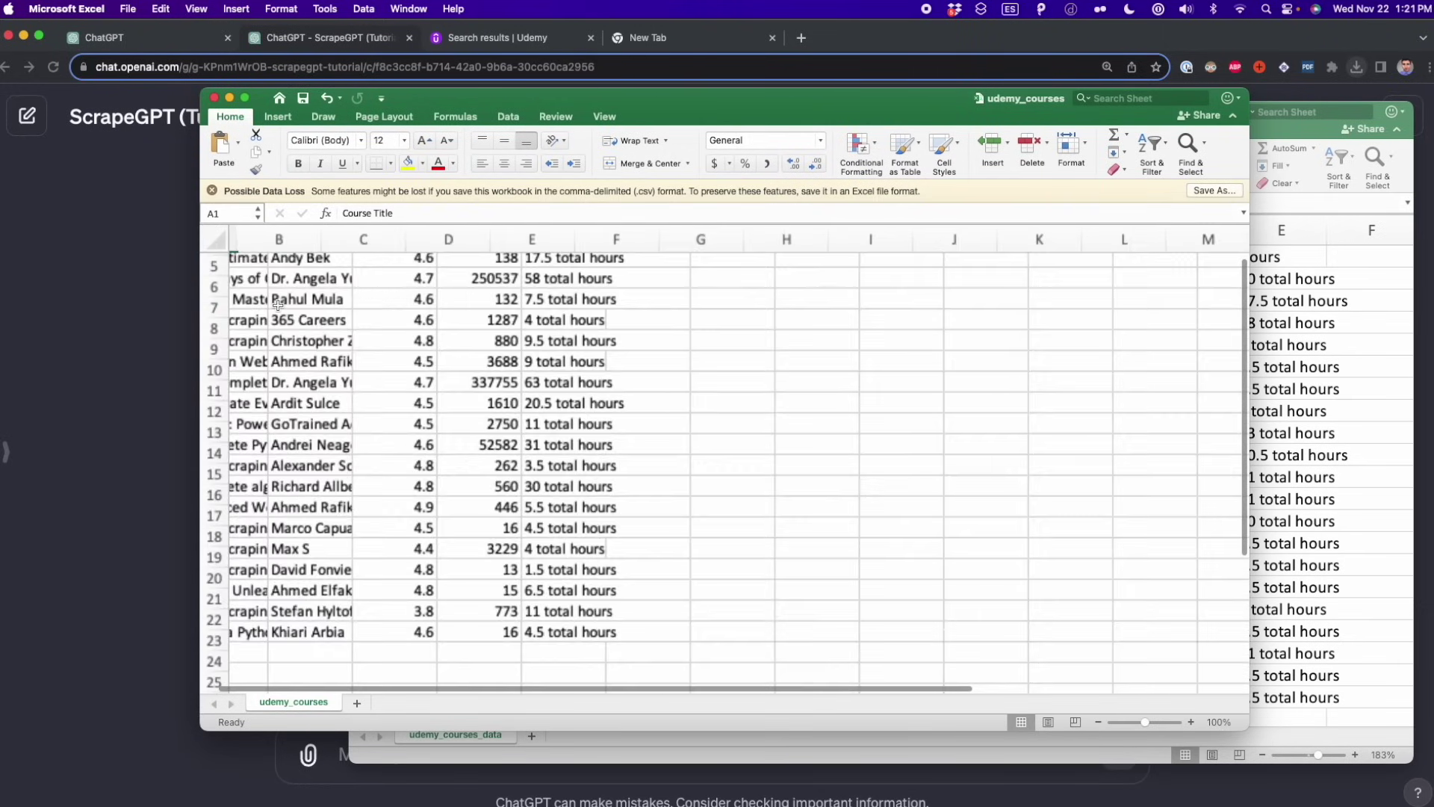
scroll(277, 304, down, 1)
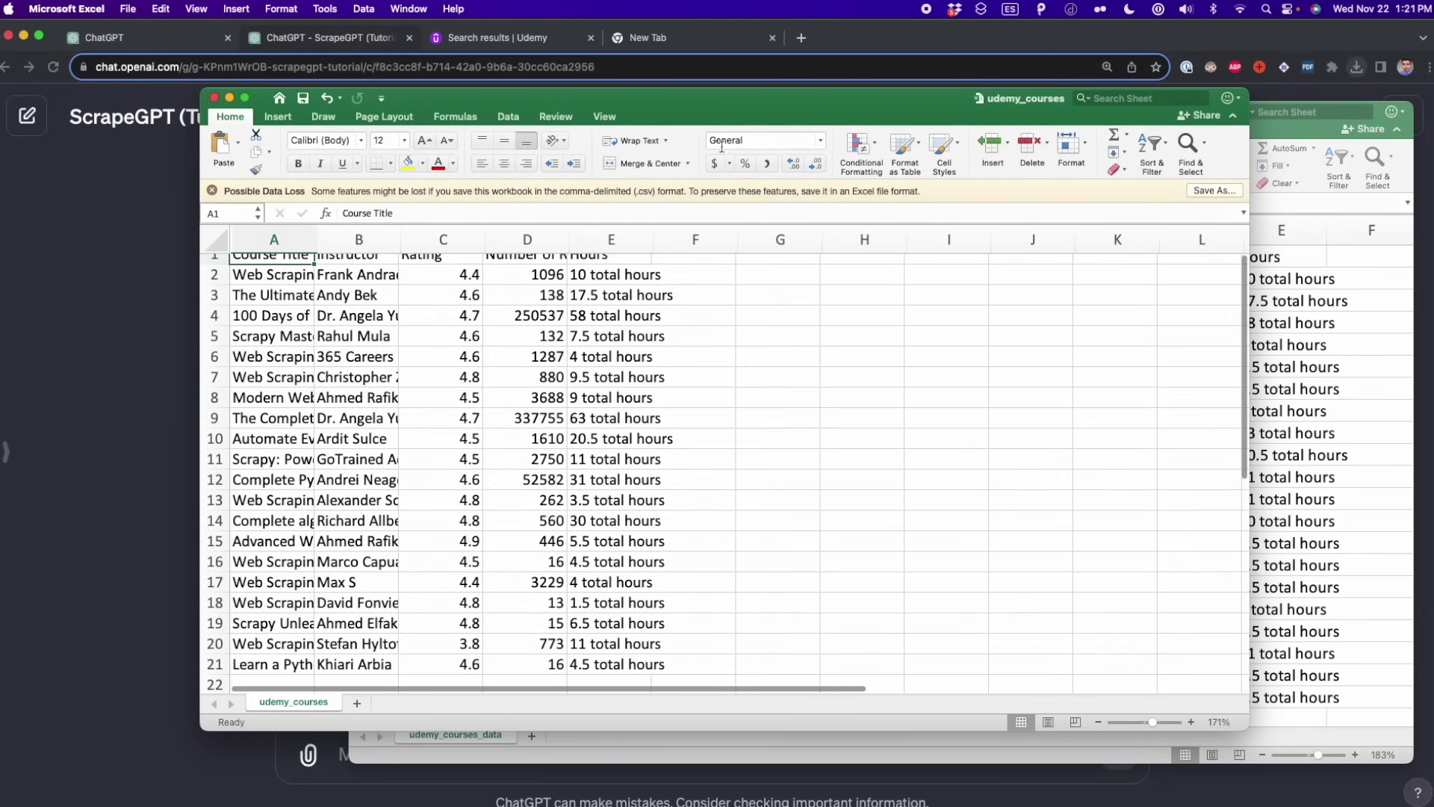
scroll(364, 345, up, 2)
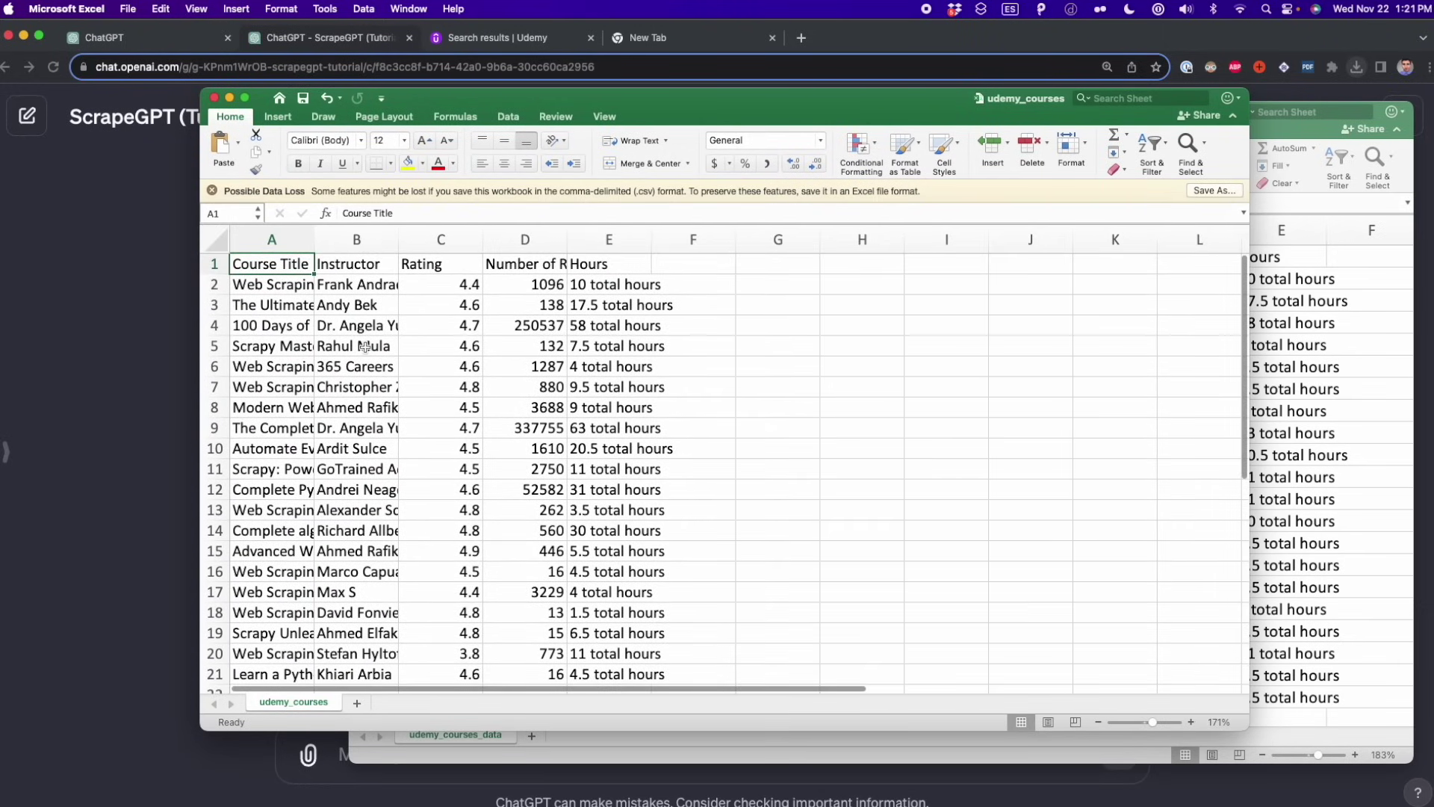
scroll(364, 346, down, 2)
scroll(364, 346, up, 2)
drag(314, 243, 314, 242)
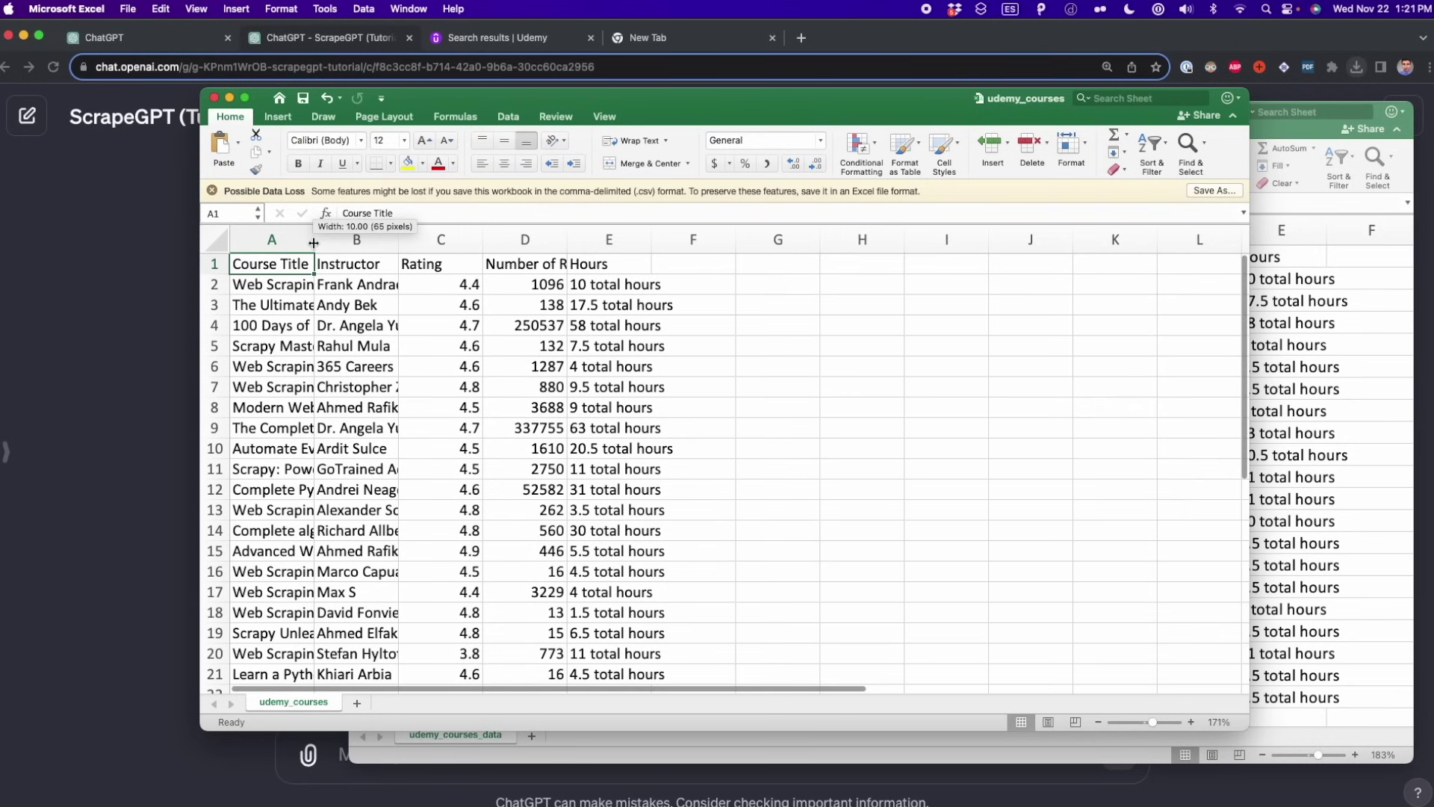
double_click(314, 243)
scroll(697, 345, down, 3)
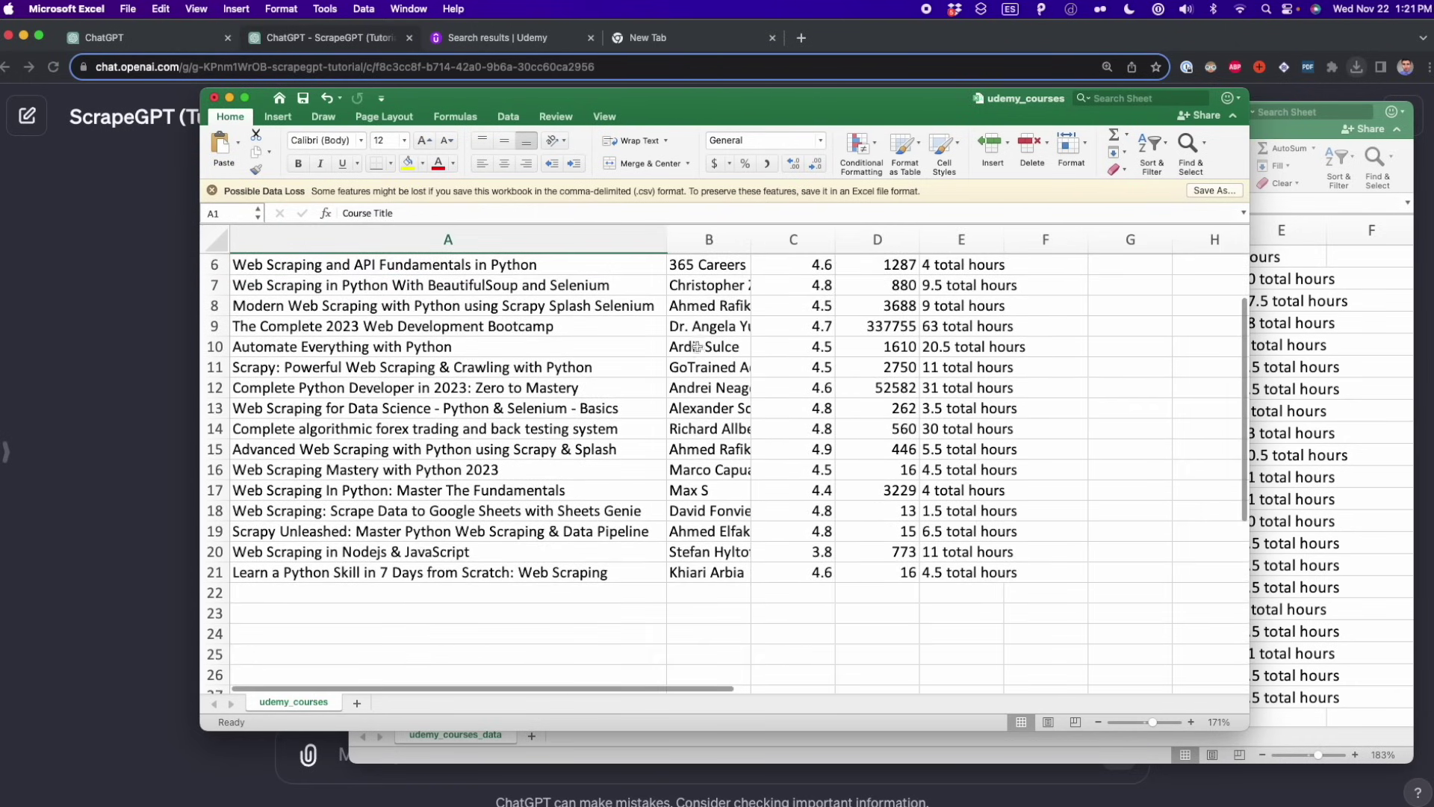
drag(464, 574, 476, 284)
- Compare the new sheet's 20 courses against udemy_courses_data, then return to the ScrapeGPT chat
key(super+grave)
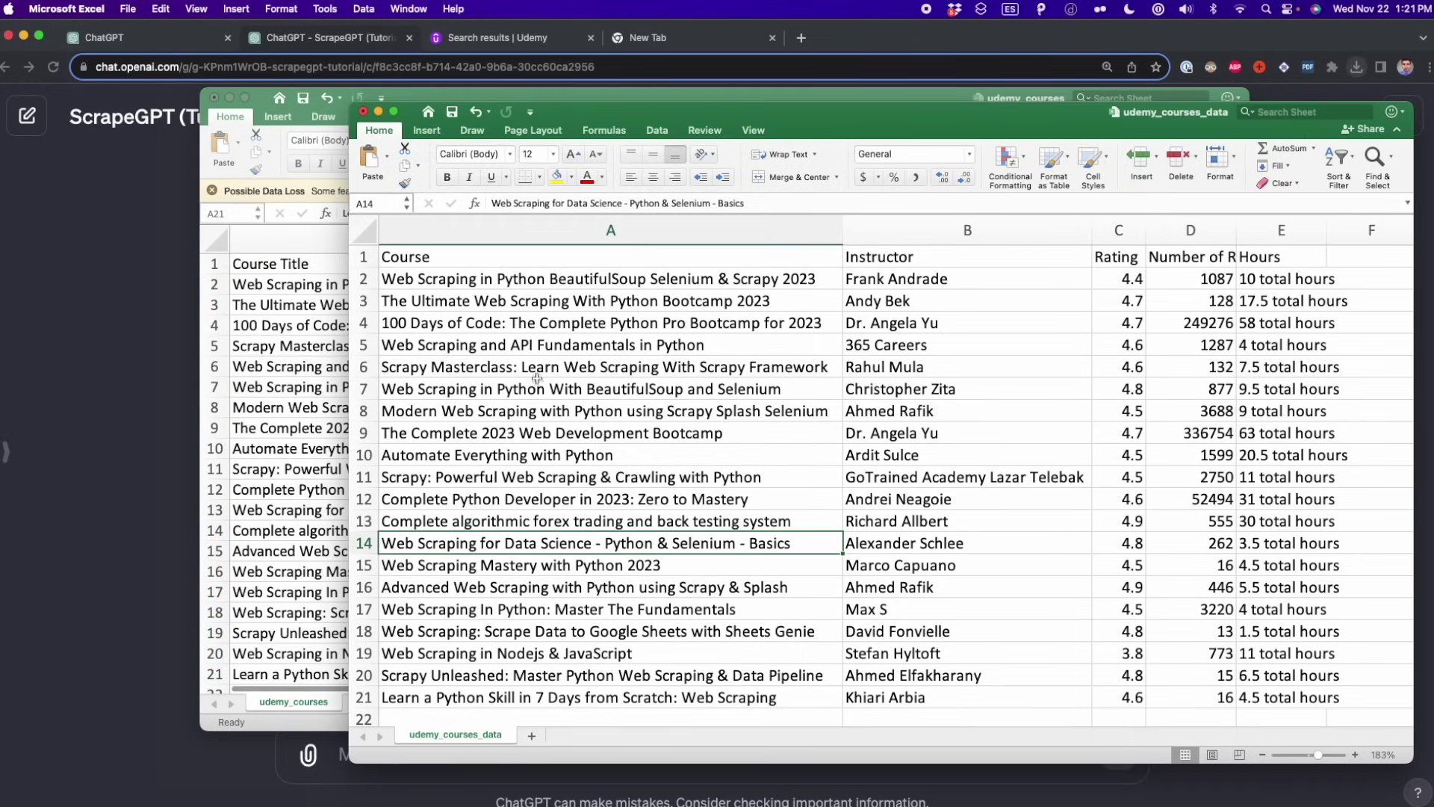
key(super+grave)
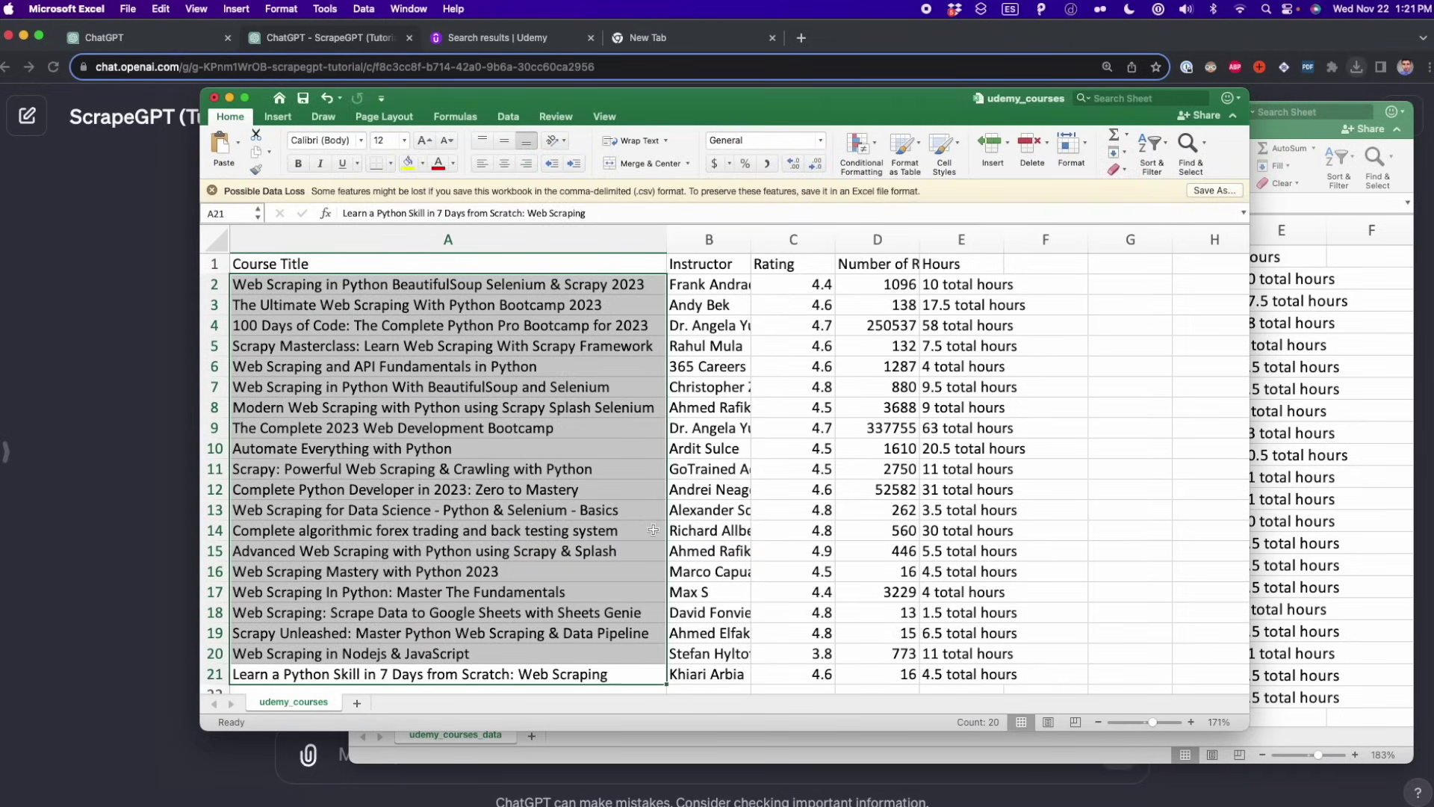
scroll(654, 529, down, 2)
scroll(654, 529, up, 1)
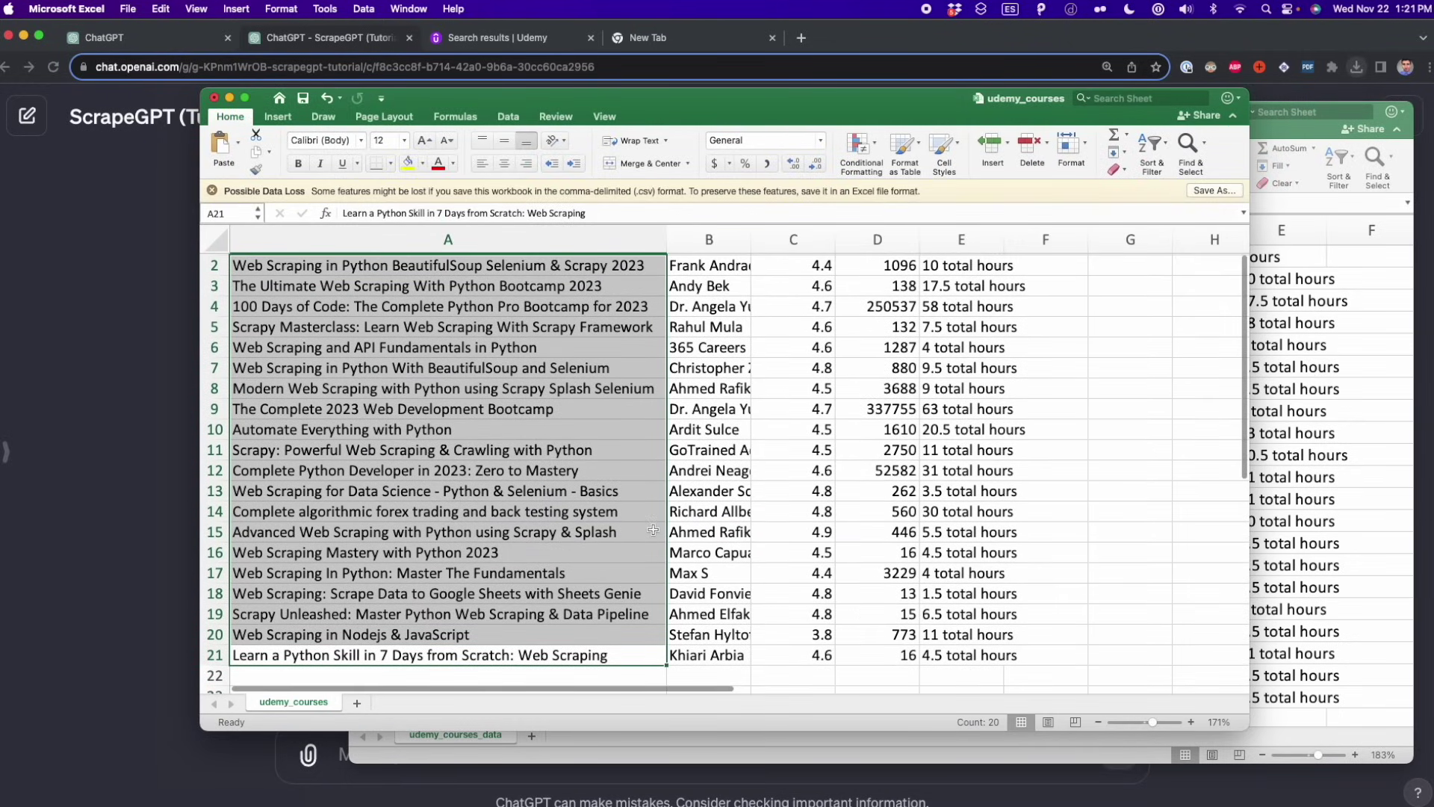
key(super+grave)
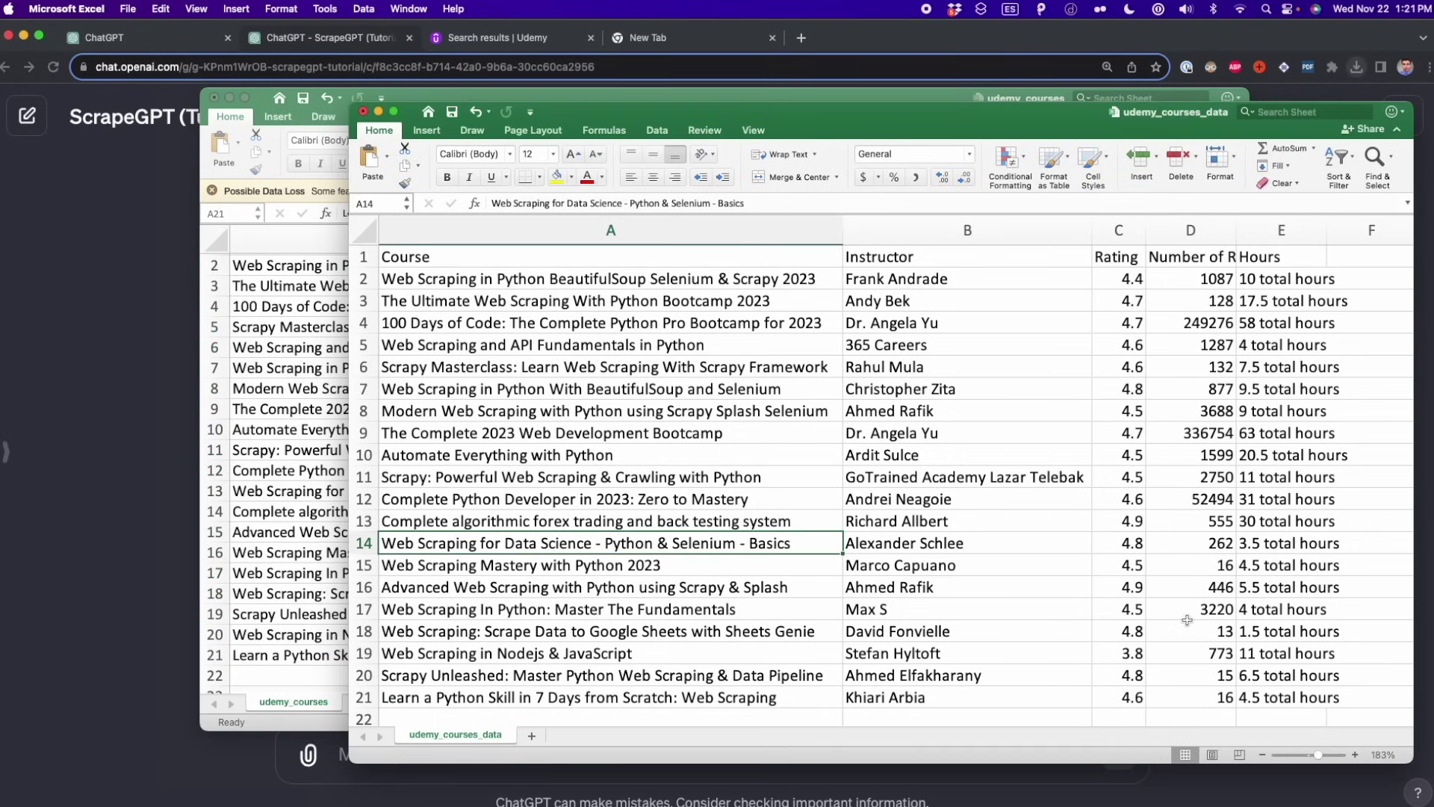
key(super+grave)
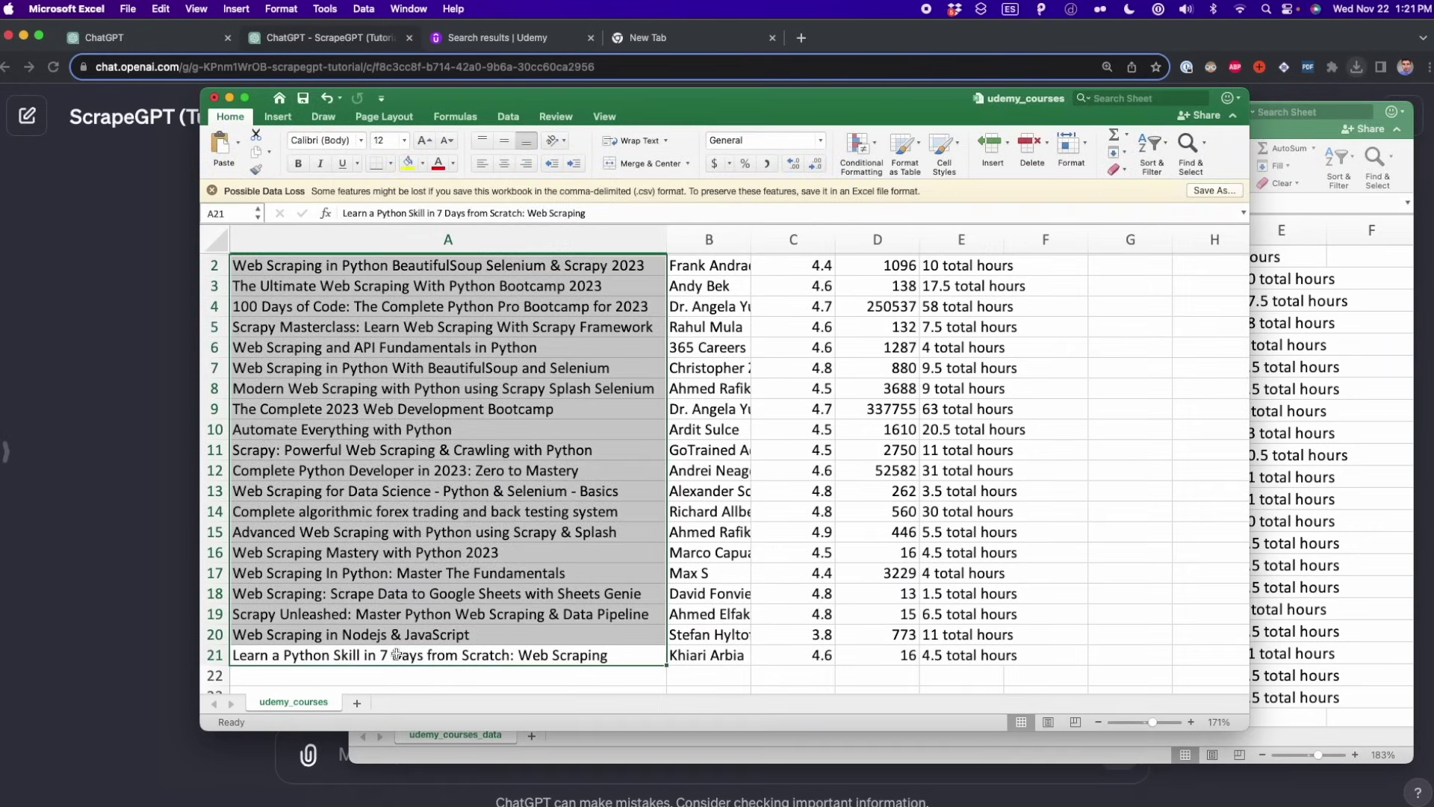
click(79, 547)
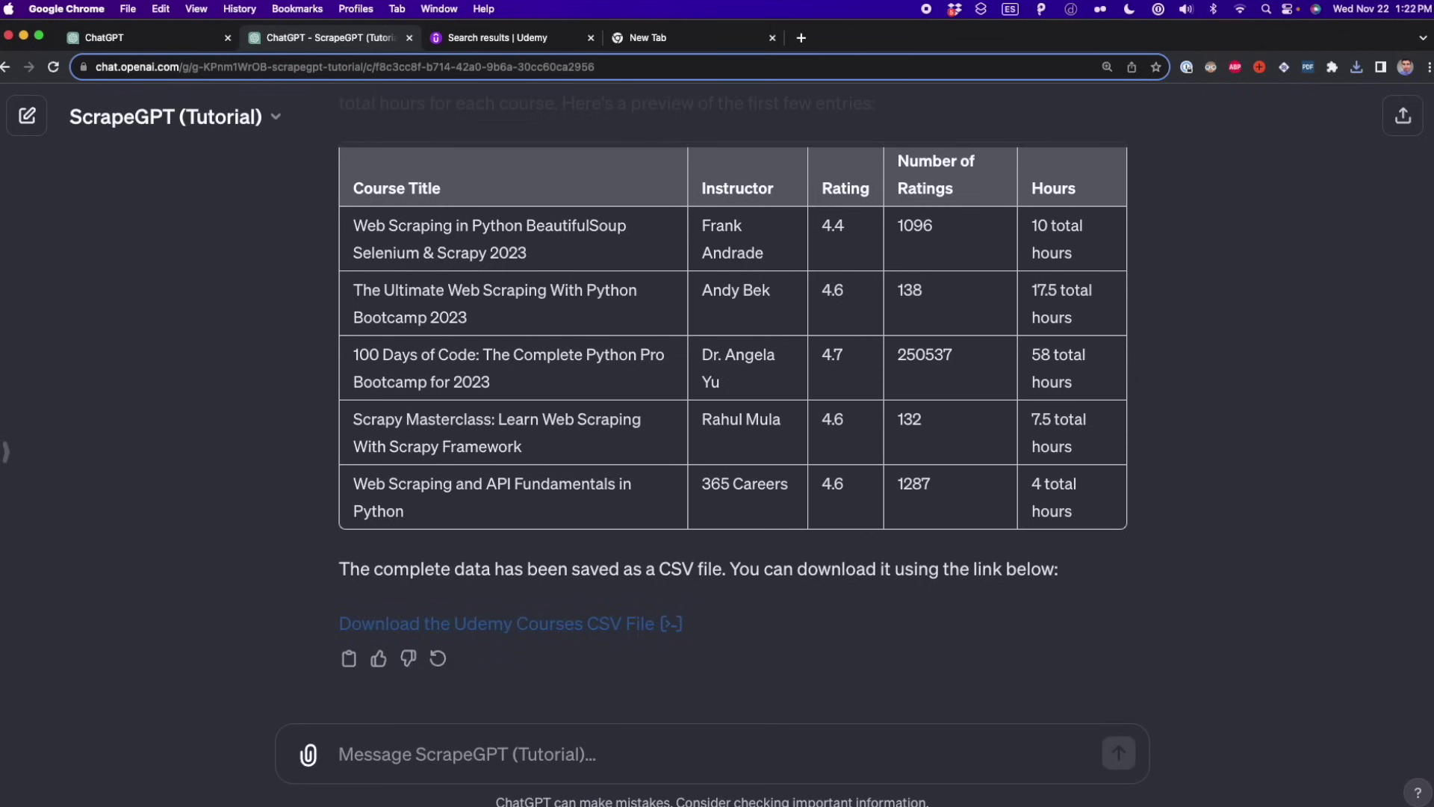
- Maximise the Udemy search results window and scroll through it
click(710, 783)
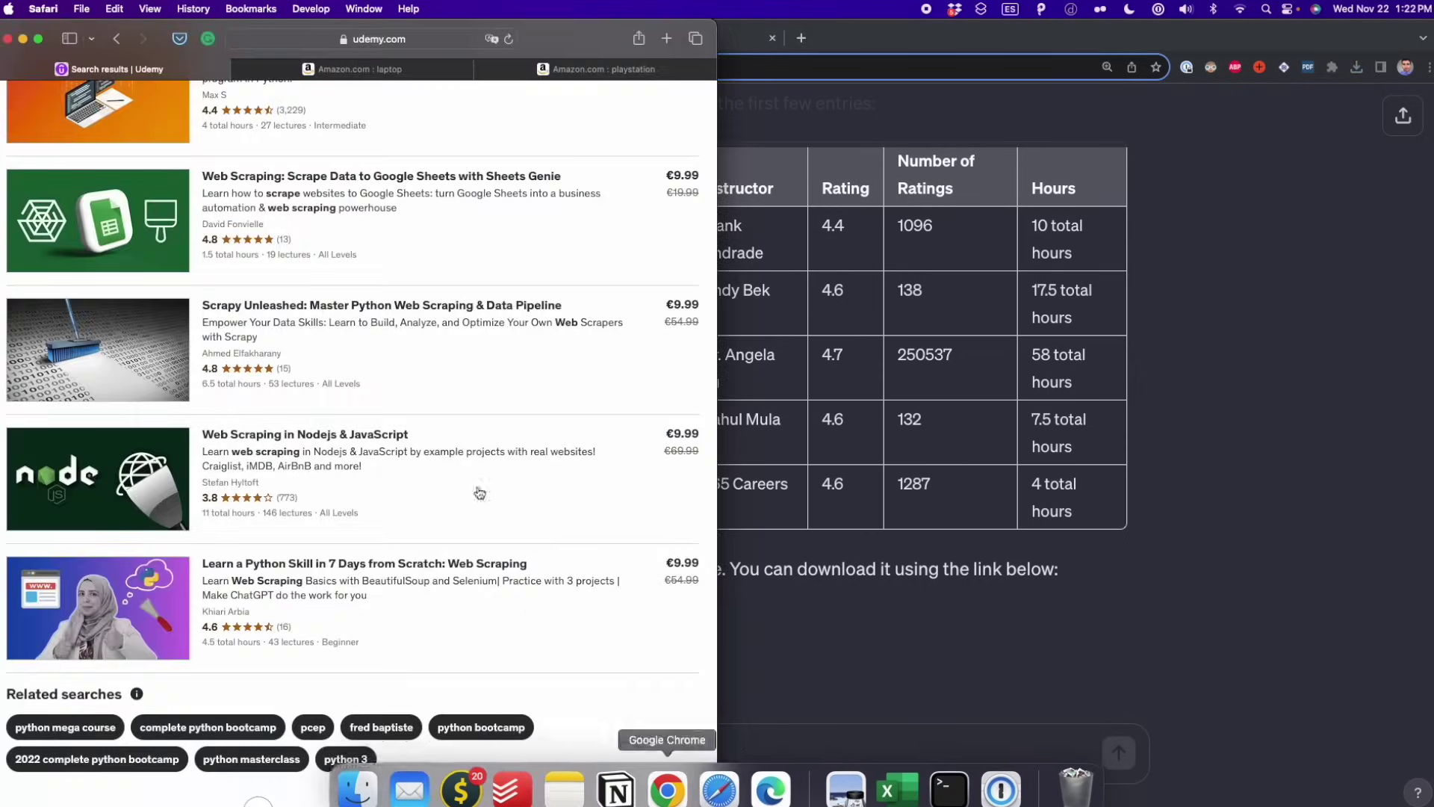
double_click(546, 31)
scroll(544, 224, up, 15)
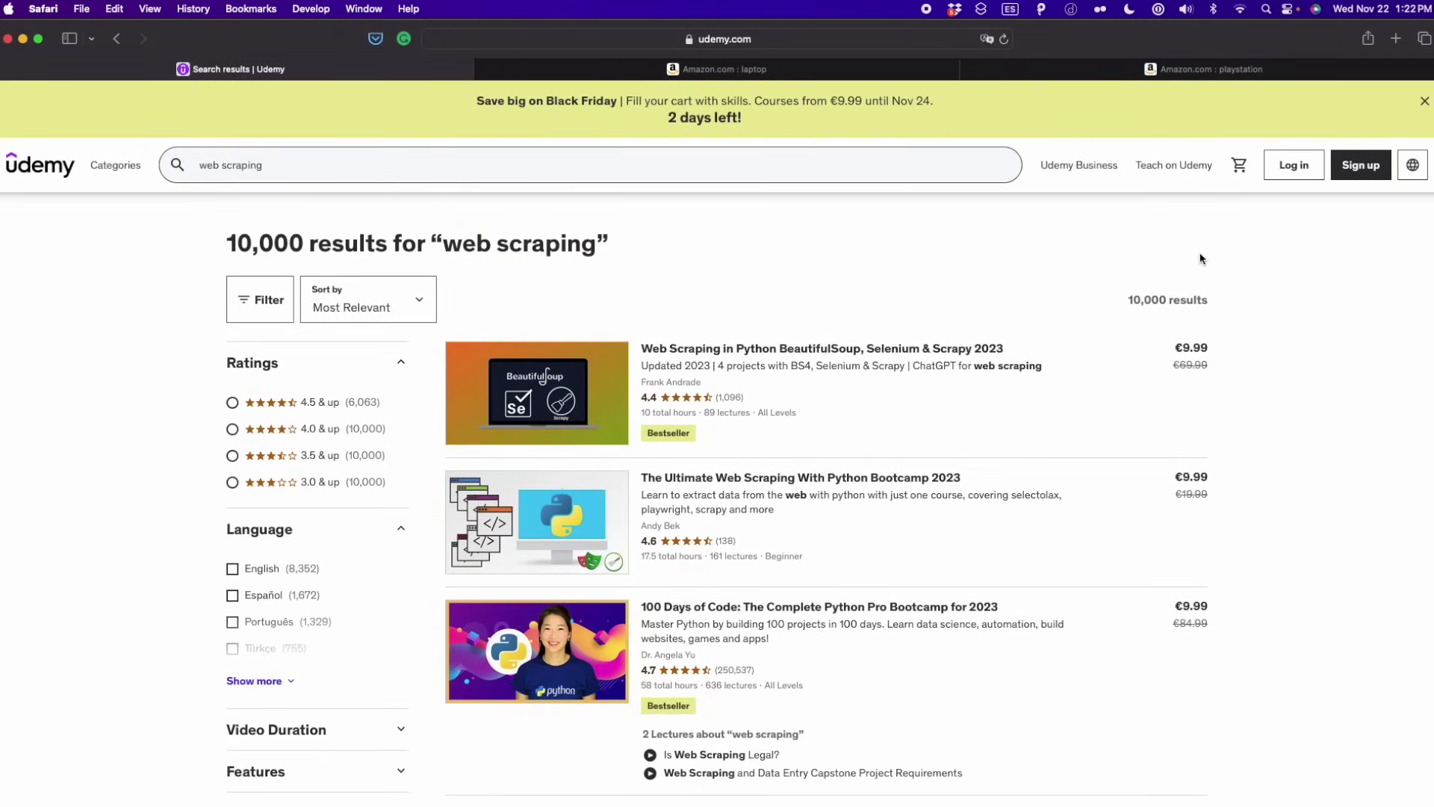
scroll(1234, 269, down, 10)
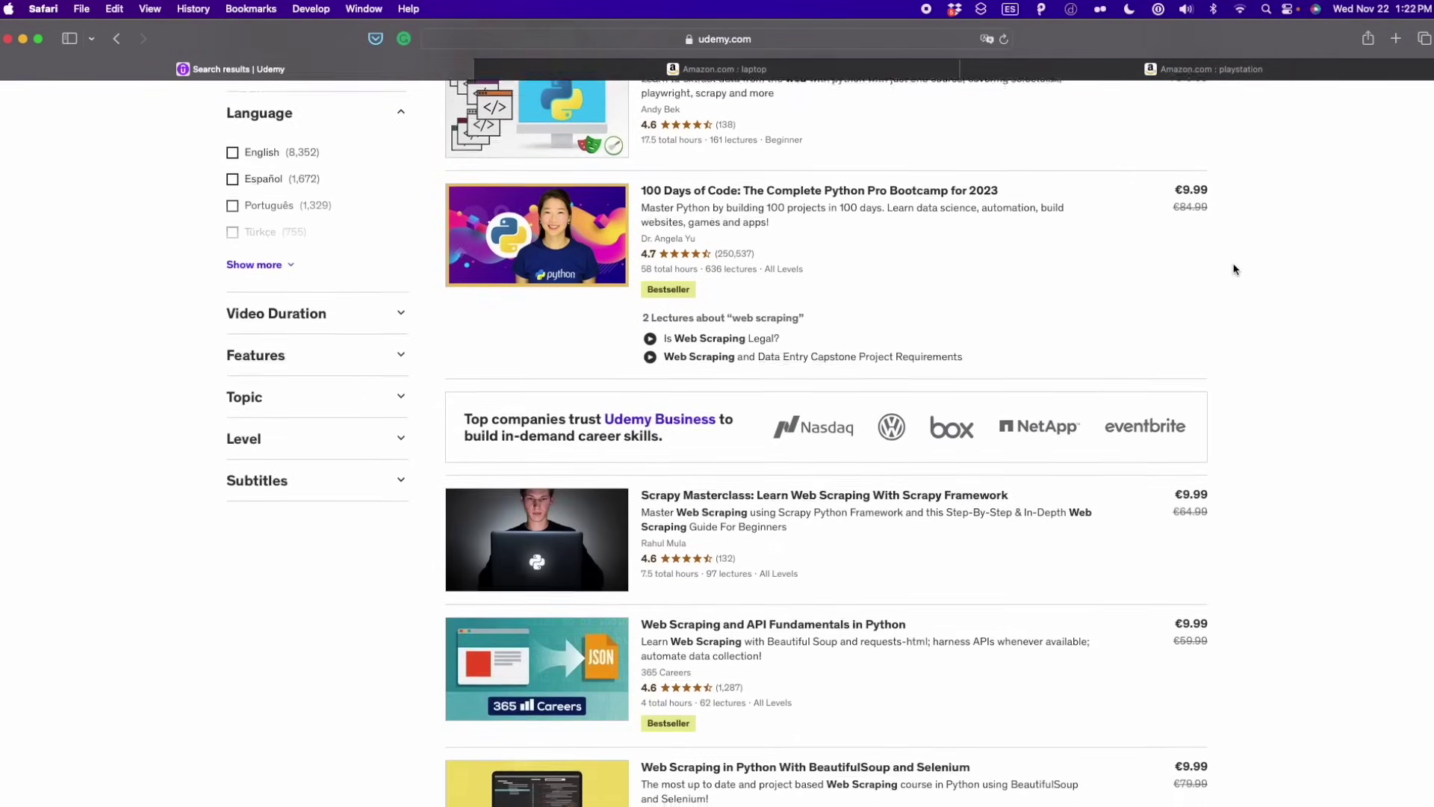
scroll(1234, 269, down, 20)
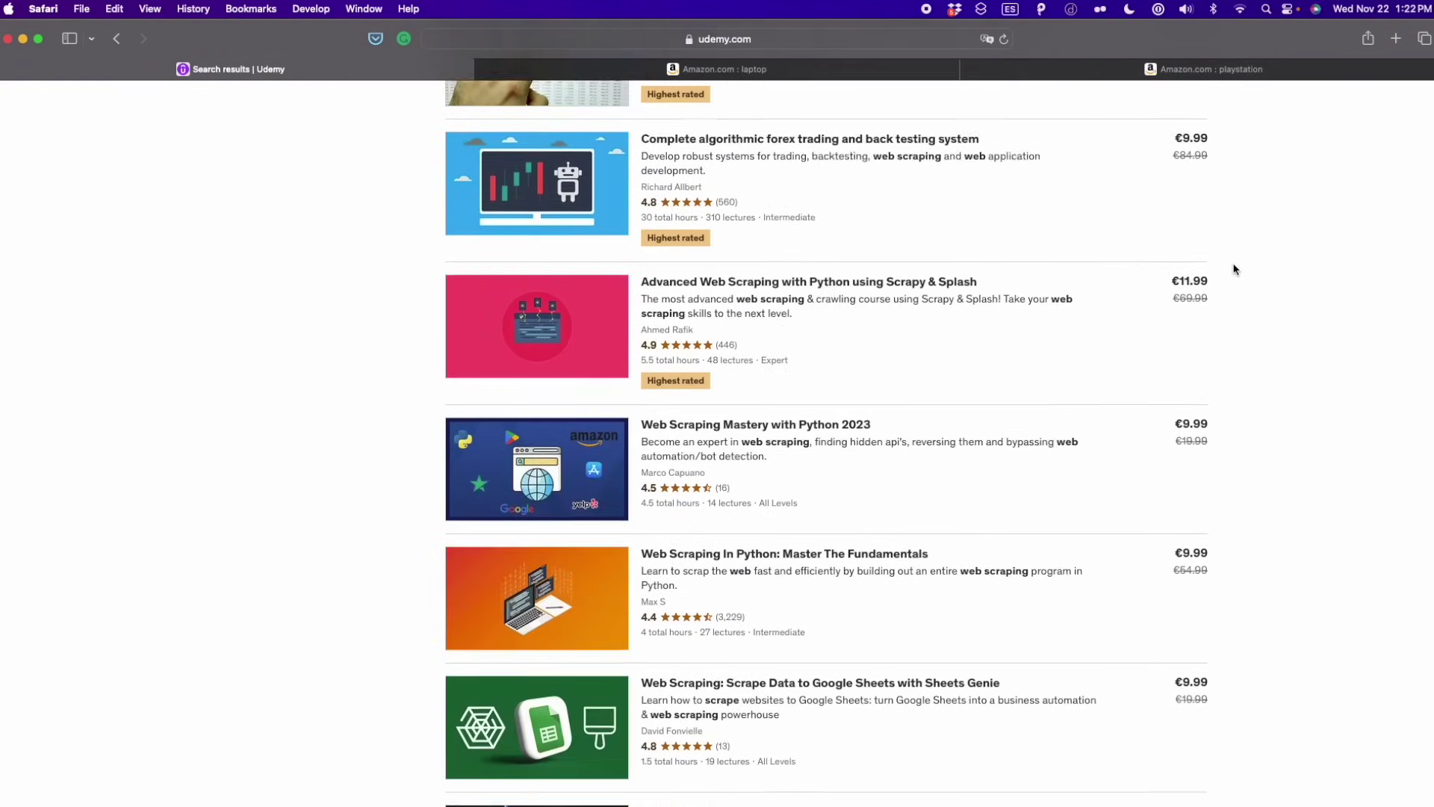
scroll(1234, 269, up, 20)
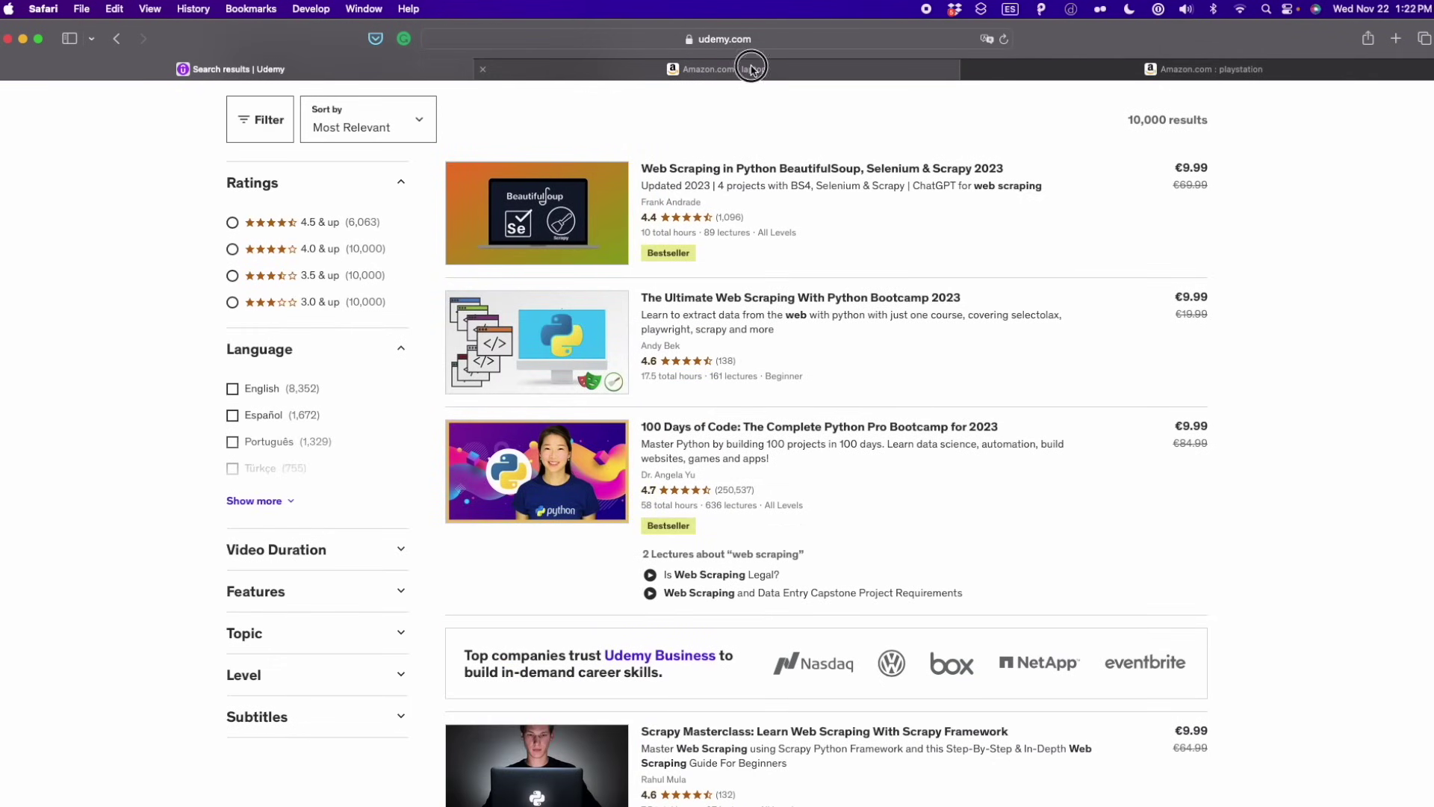
- Browse the Amazon 'laptop' search results
click(743, 66)
scroll(1097, 291, up, 20)
scroll(1123, 303, down, 12)
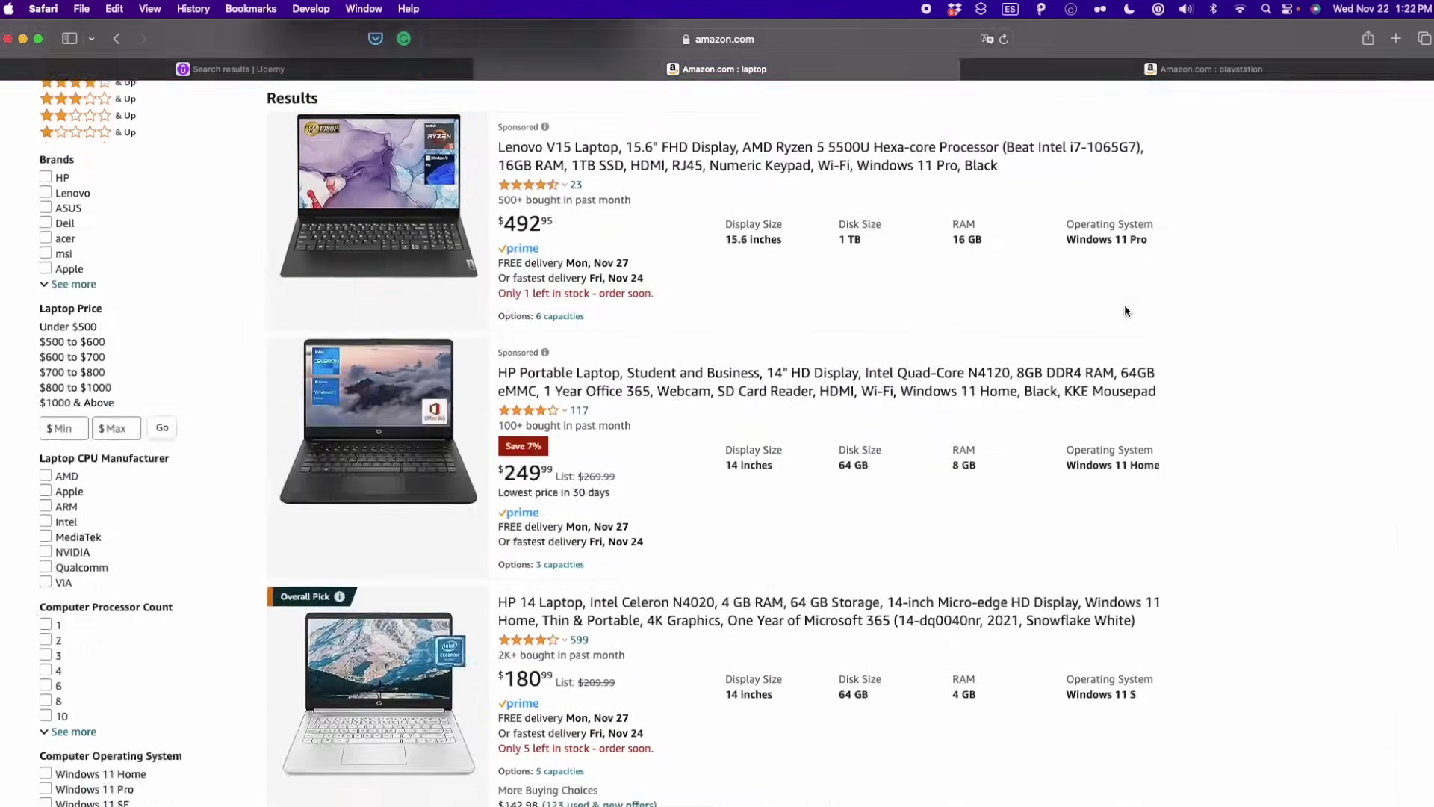
scroll(1123, 303, down, 8)
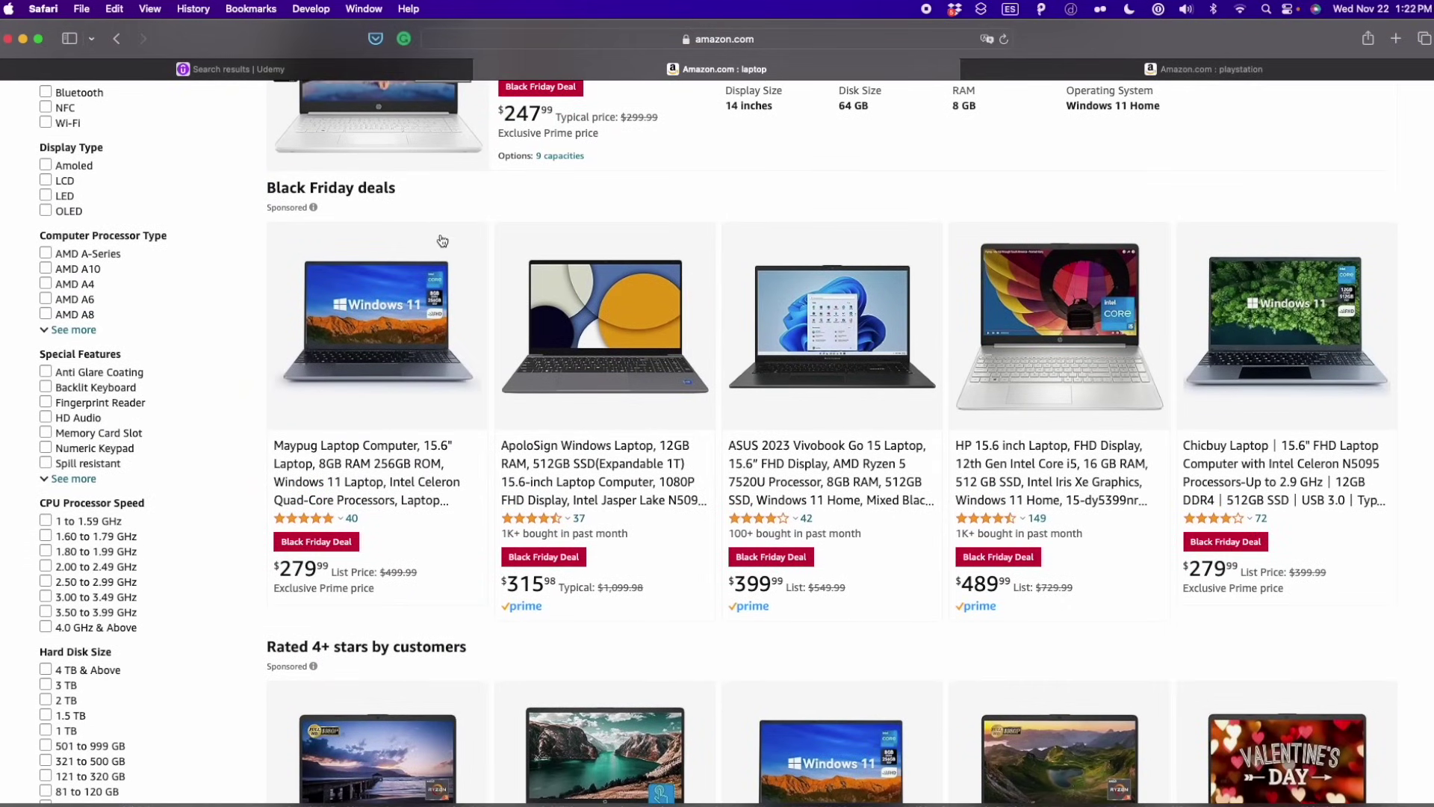
scroll(631, 237, up, 20)
scroll(632, 237, down, 15)
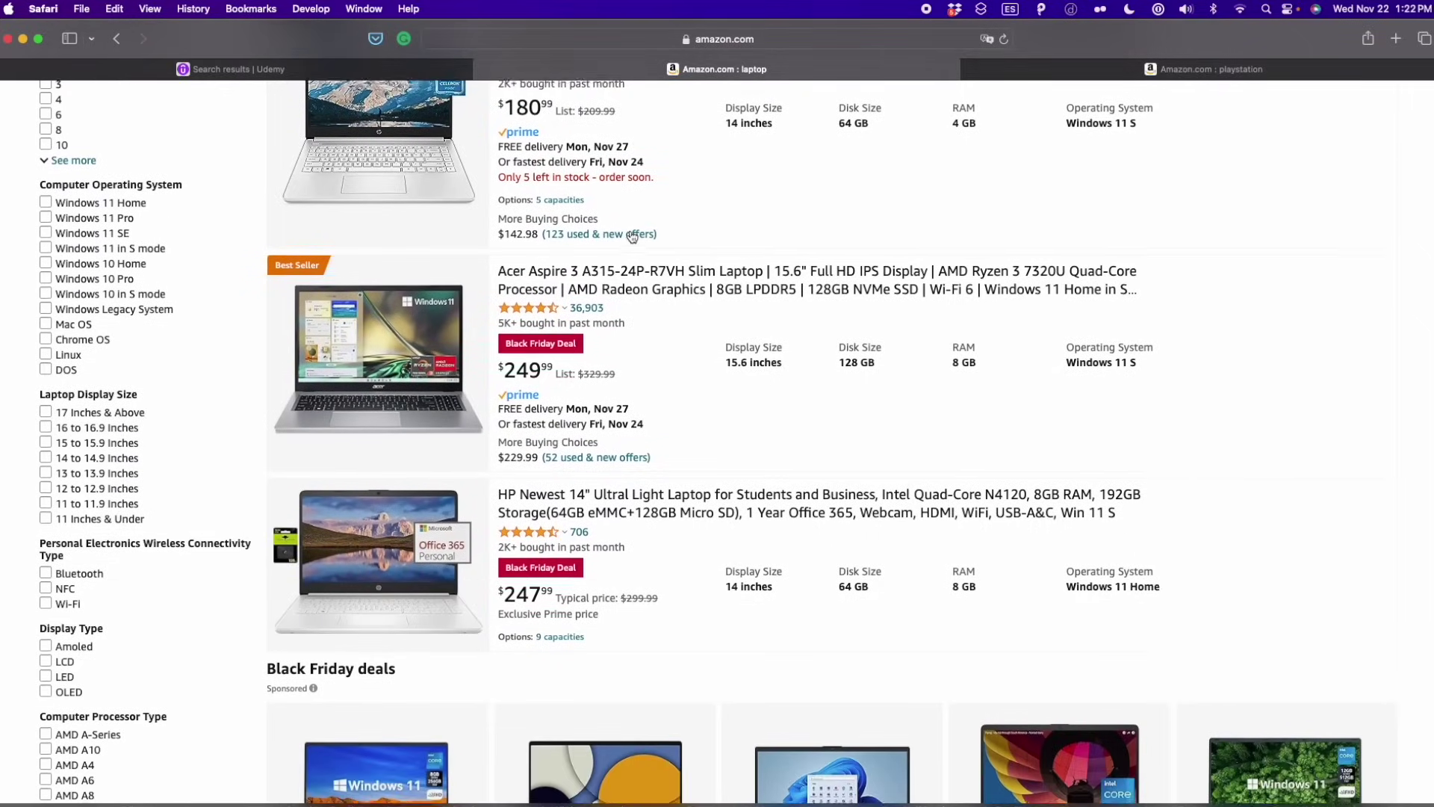
scroll(632, 237, down, 5)
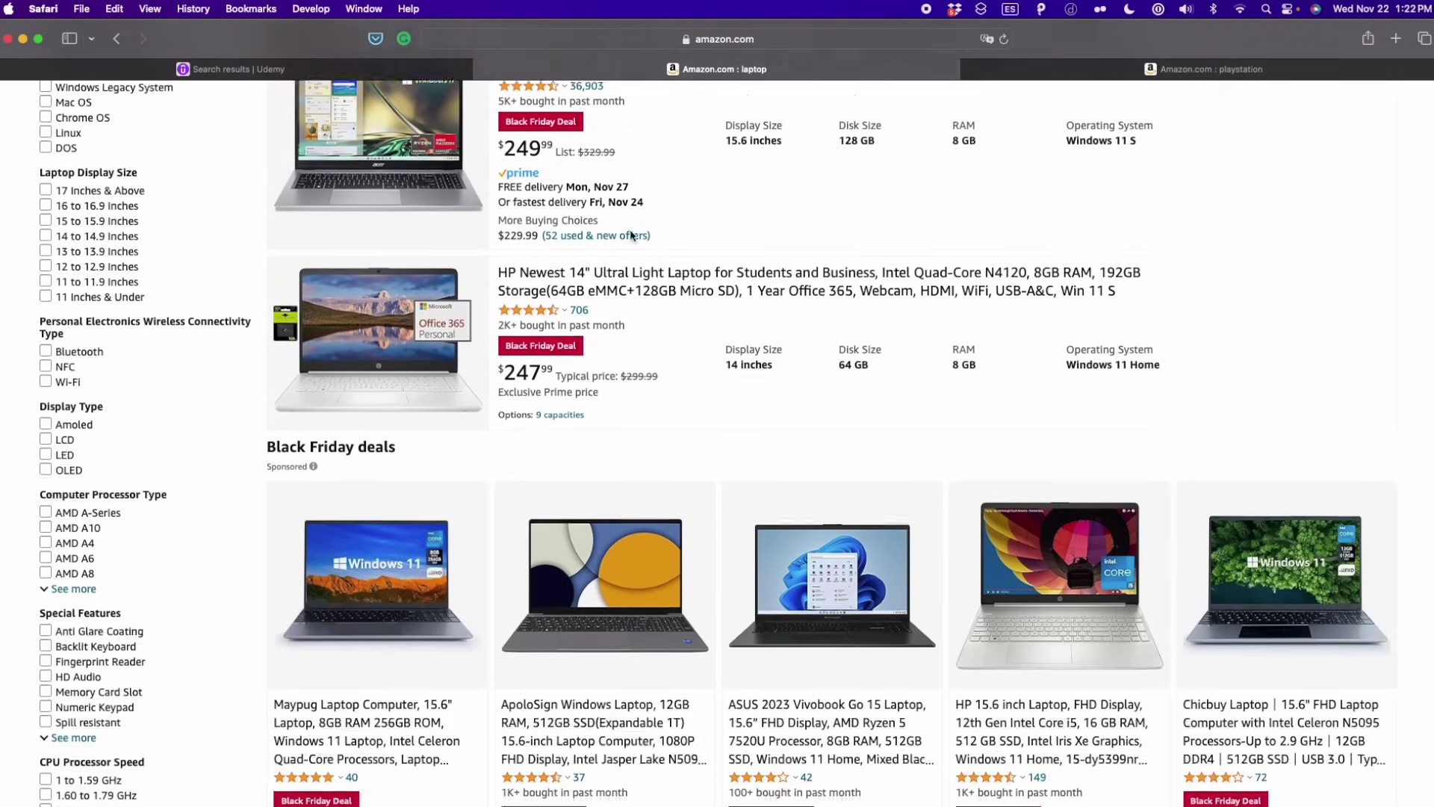
scroll(630, 235, down, 2)
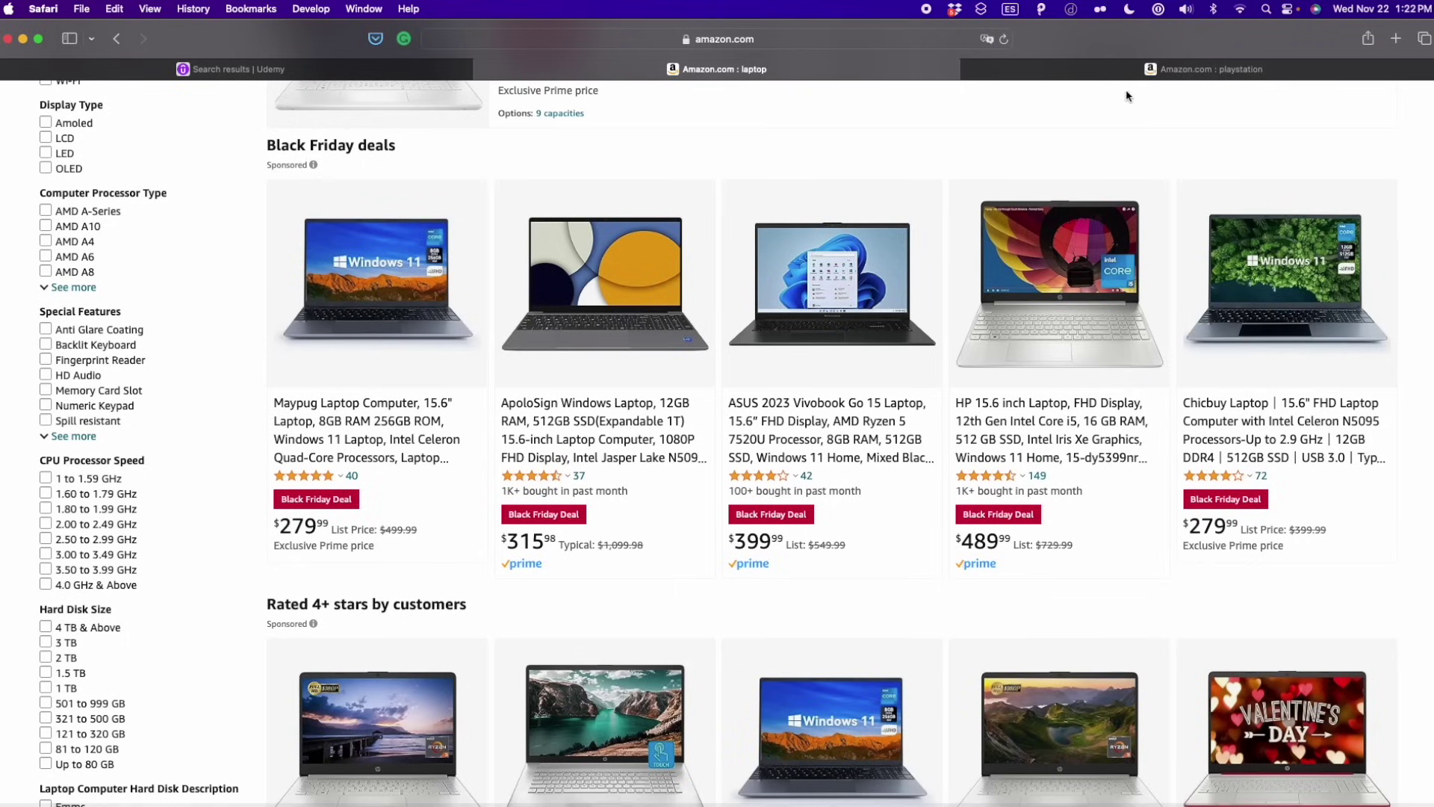
- Browse the Amazon 'playstation' search results
click(1165, 74)
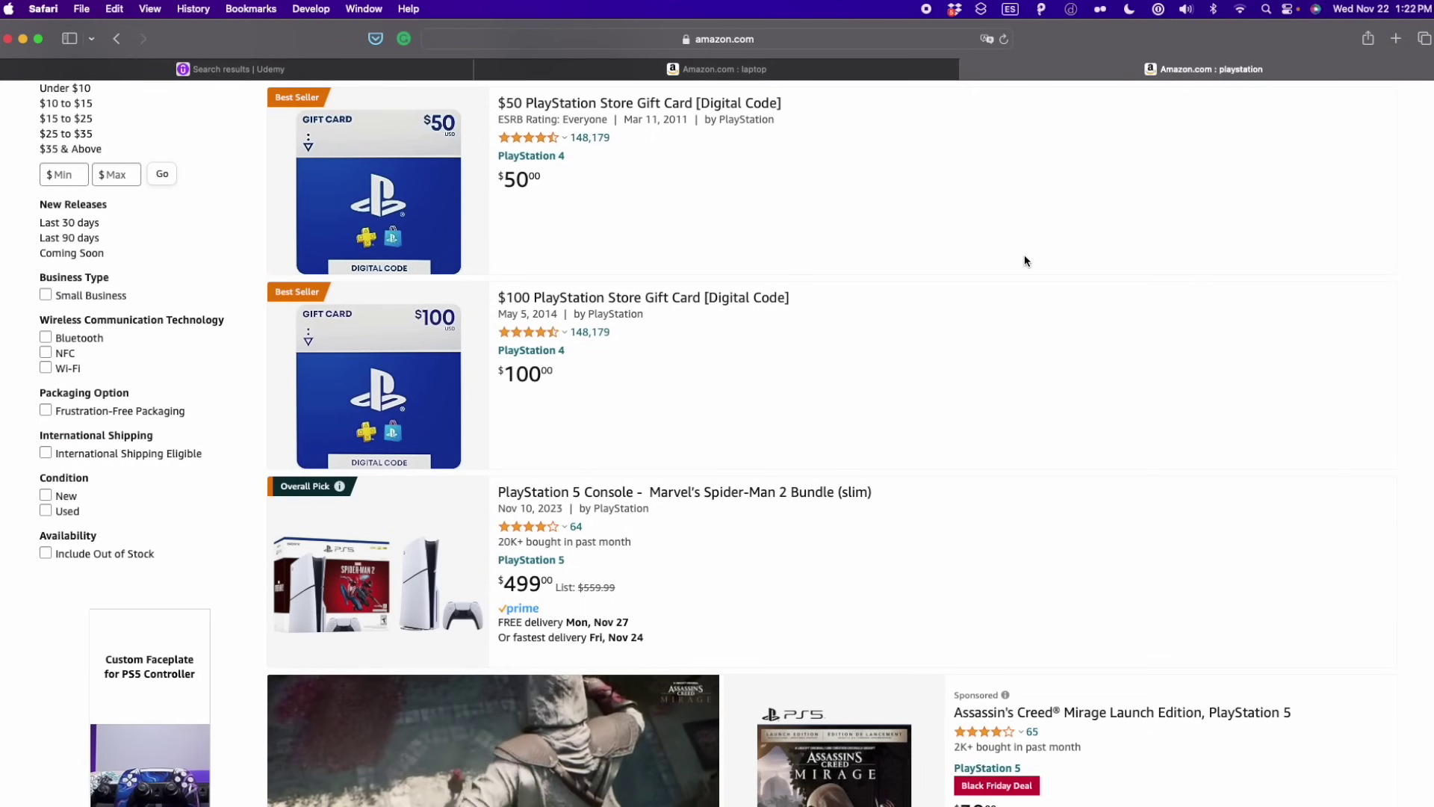
scroll(1024, 254, up, 15)
scroll(907, 400, down, 20)
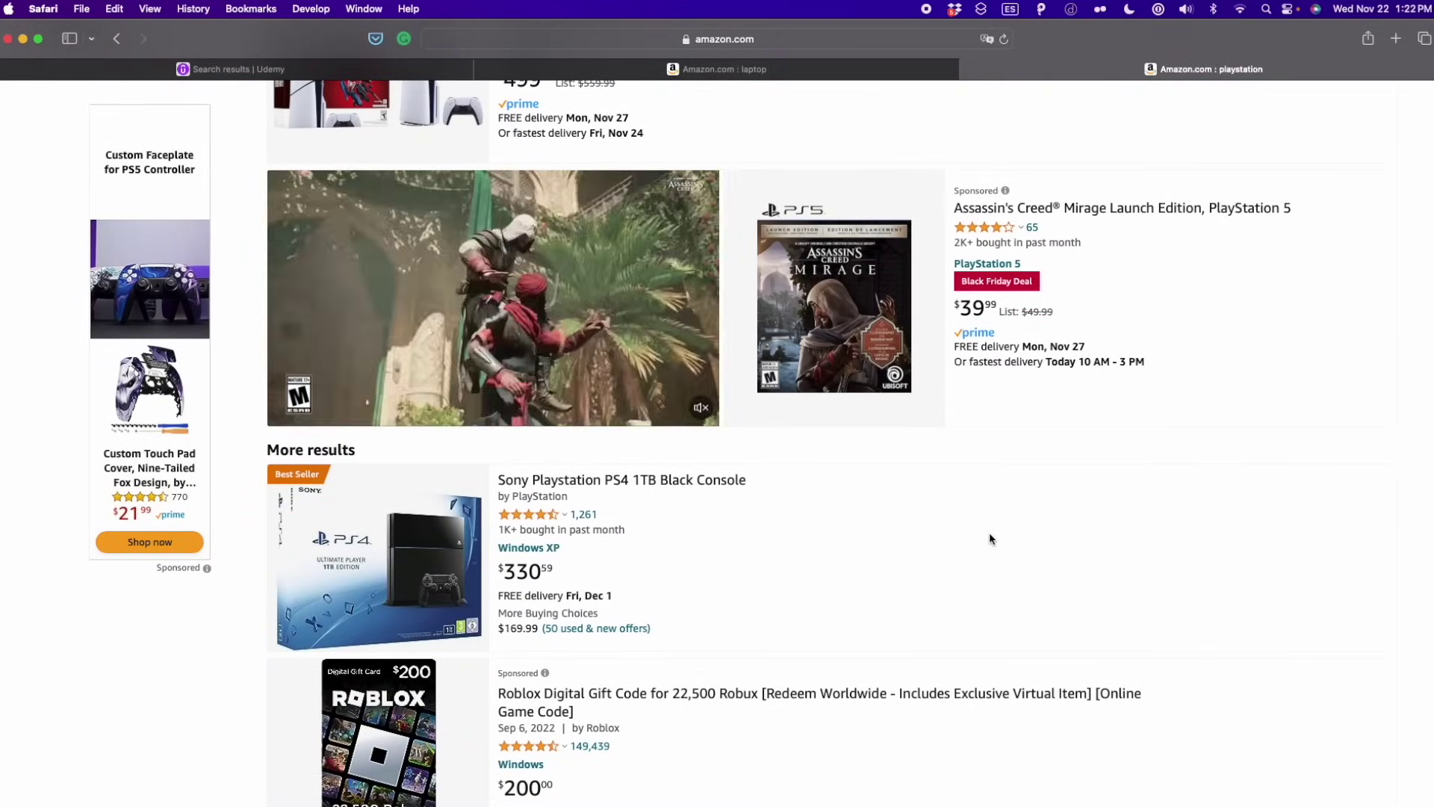
scroll(986, 538, up, 3)
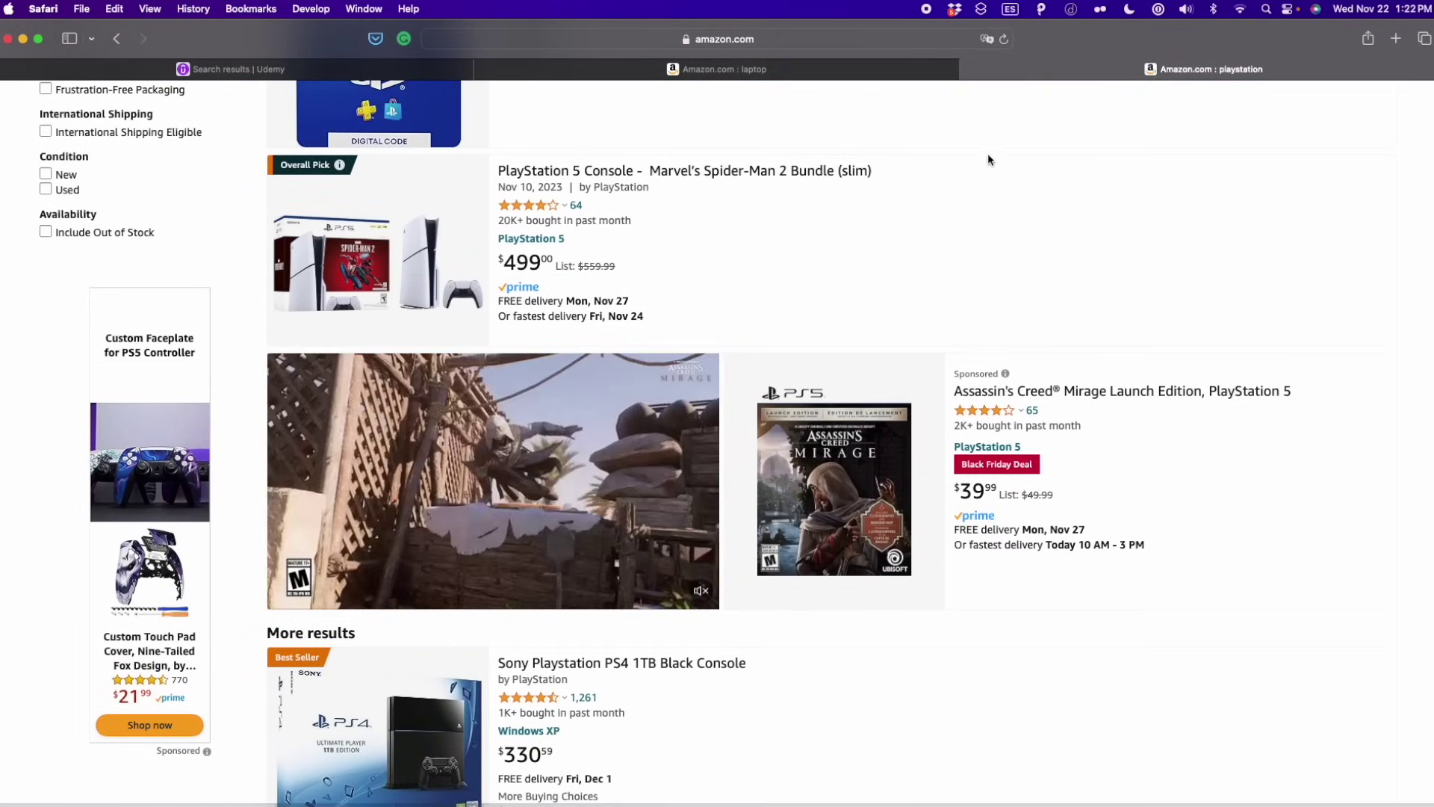
click(724, 69)
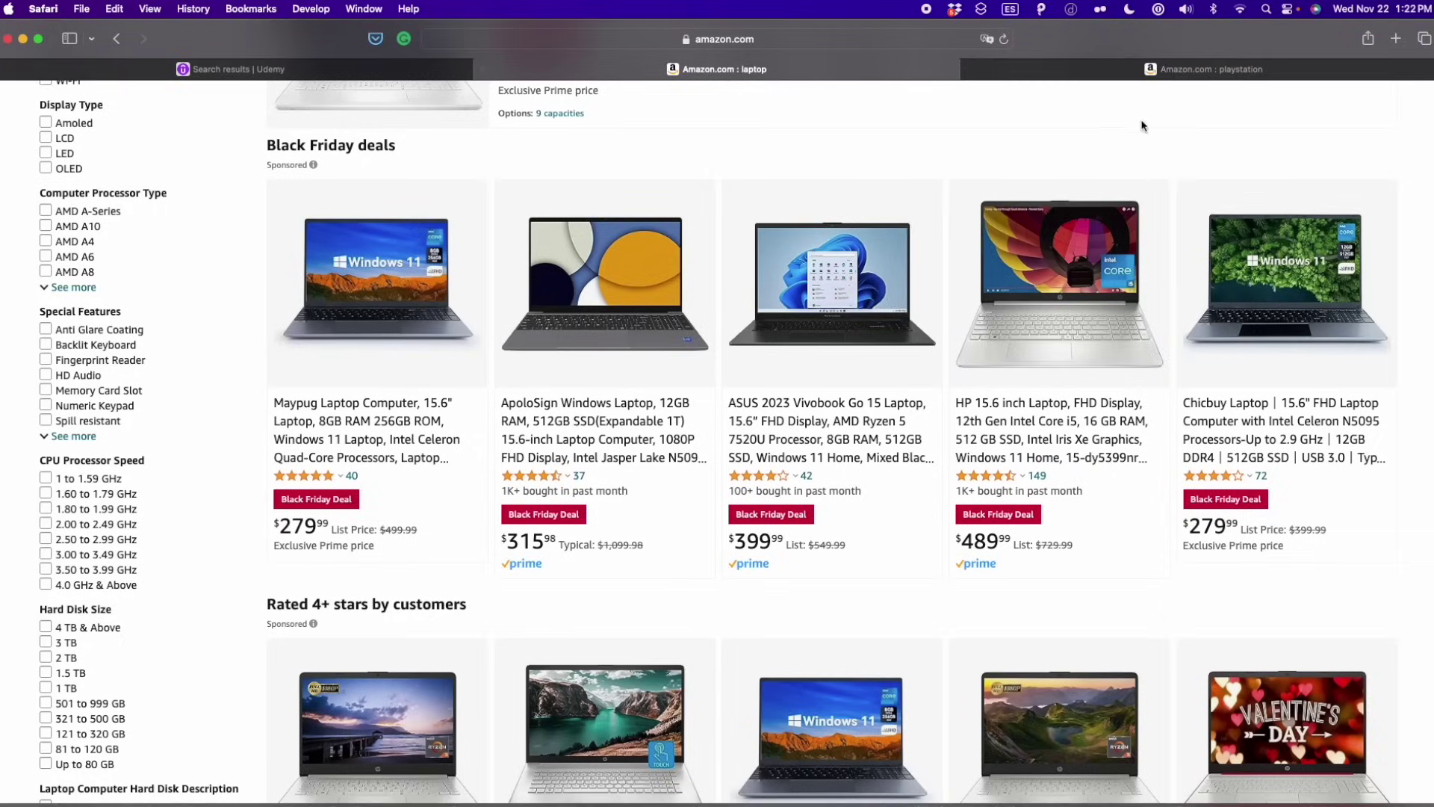
click(1156, 70)
scroll(1095, 381, down, 20)
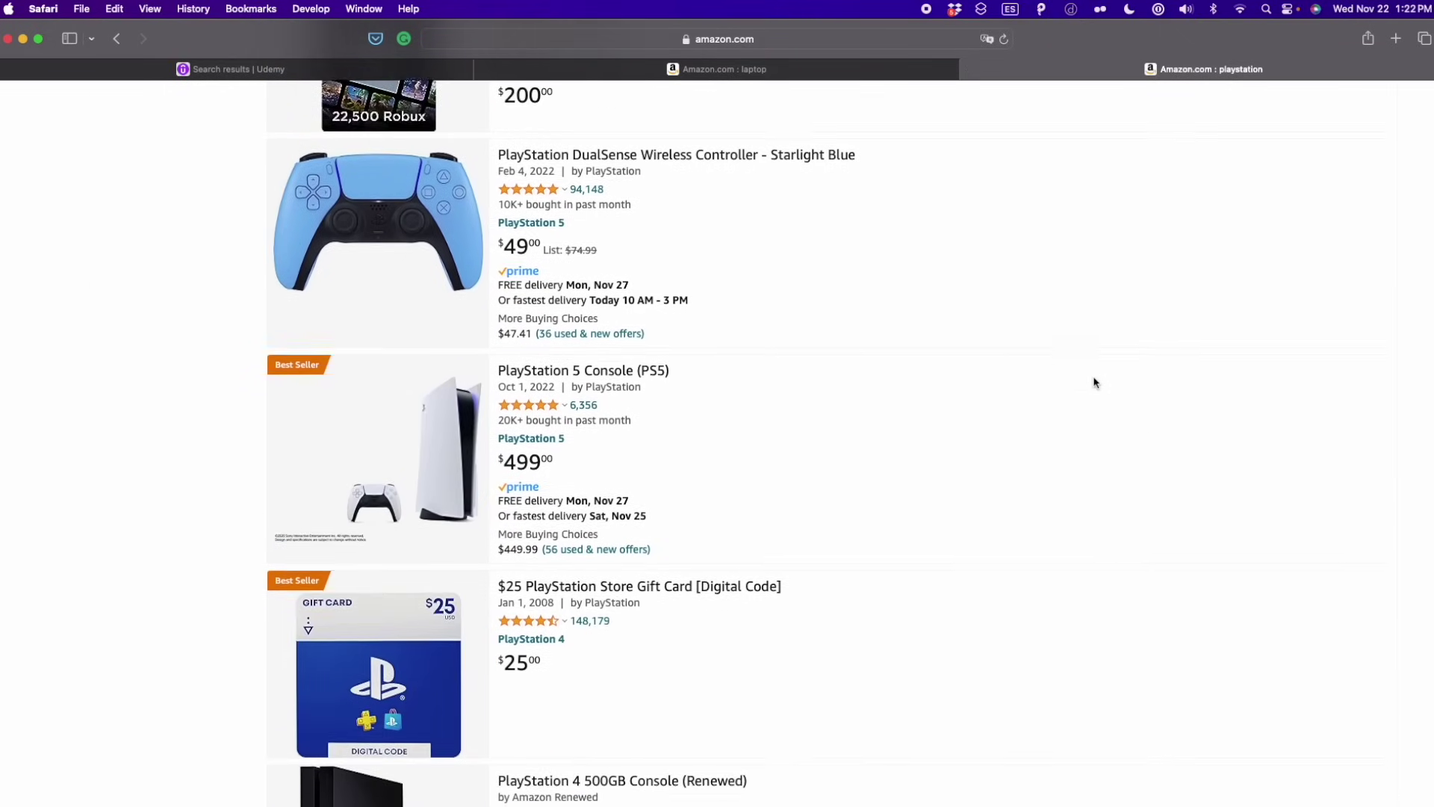
scroll(1094, 383, down, 20)
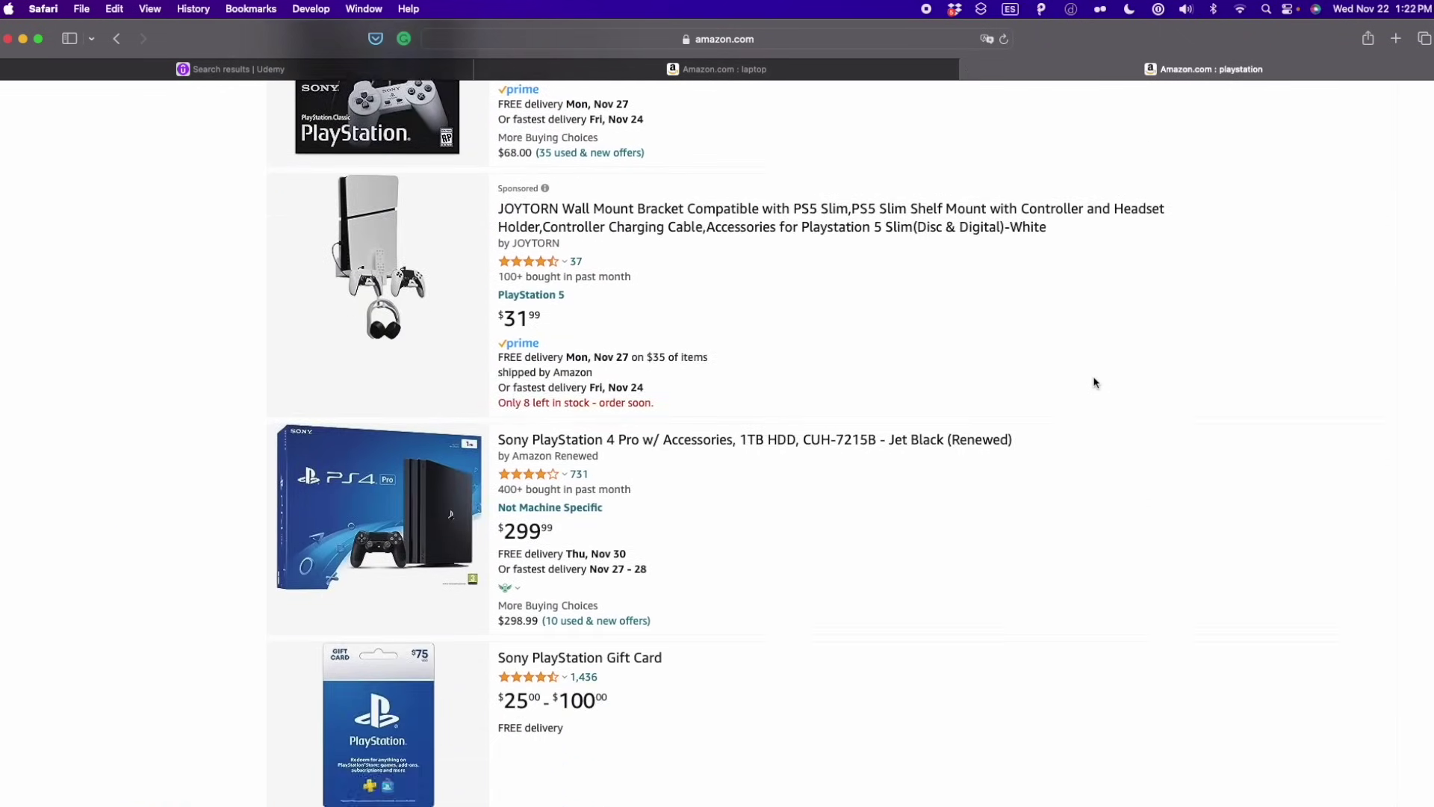
scroll(1095, 382, down, 3)
scroll(1095, 383, up, 20)
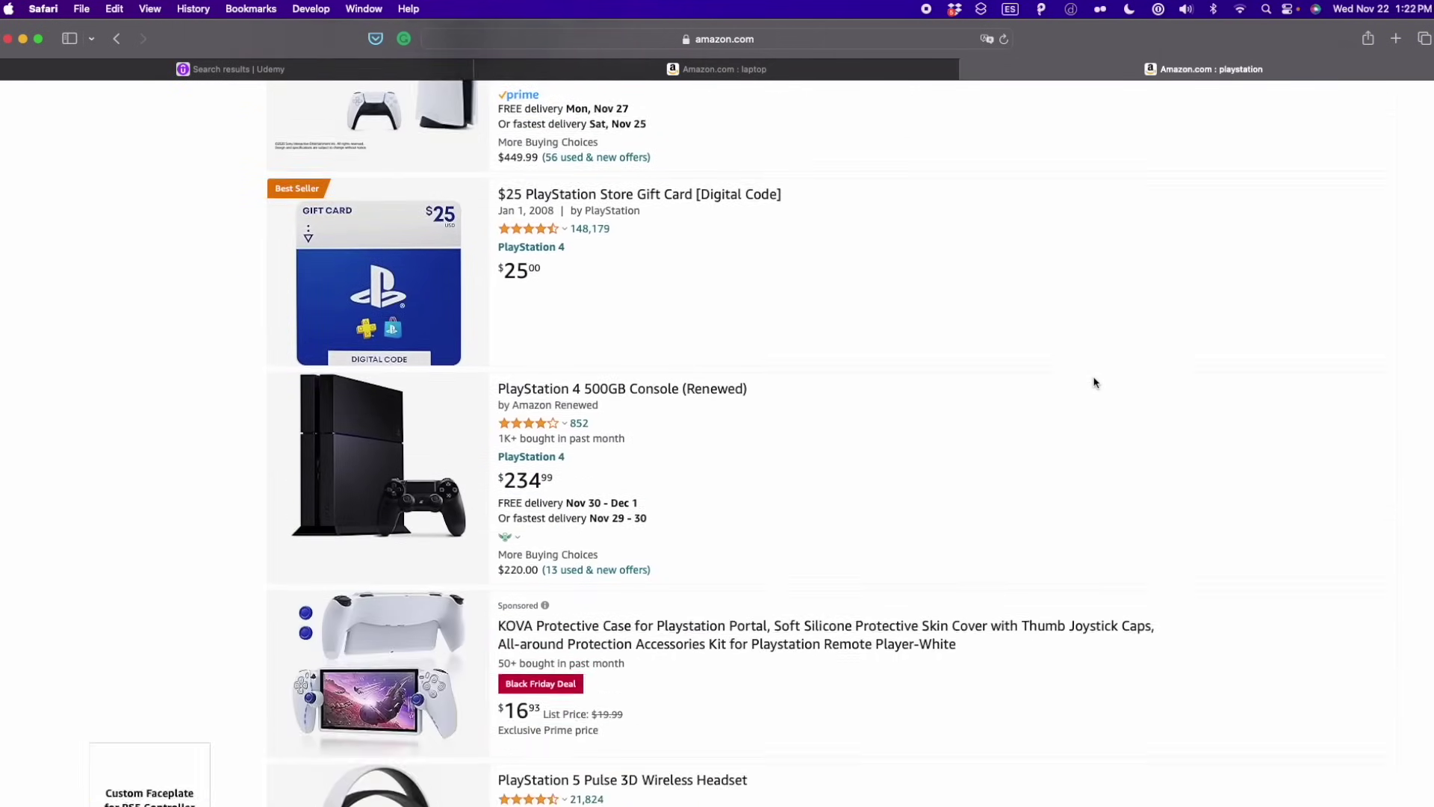
scroll(1095, 383, up, 10)
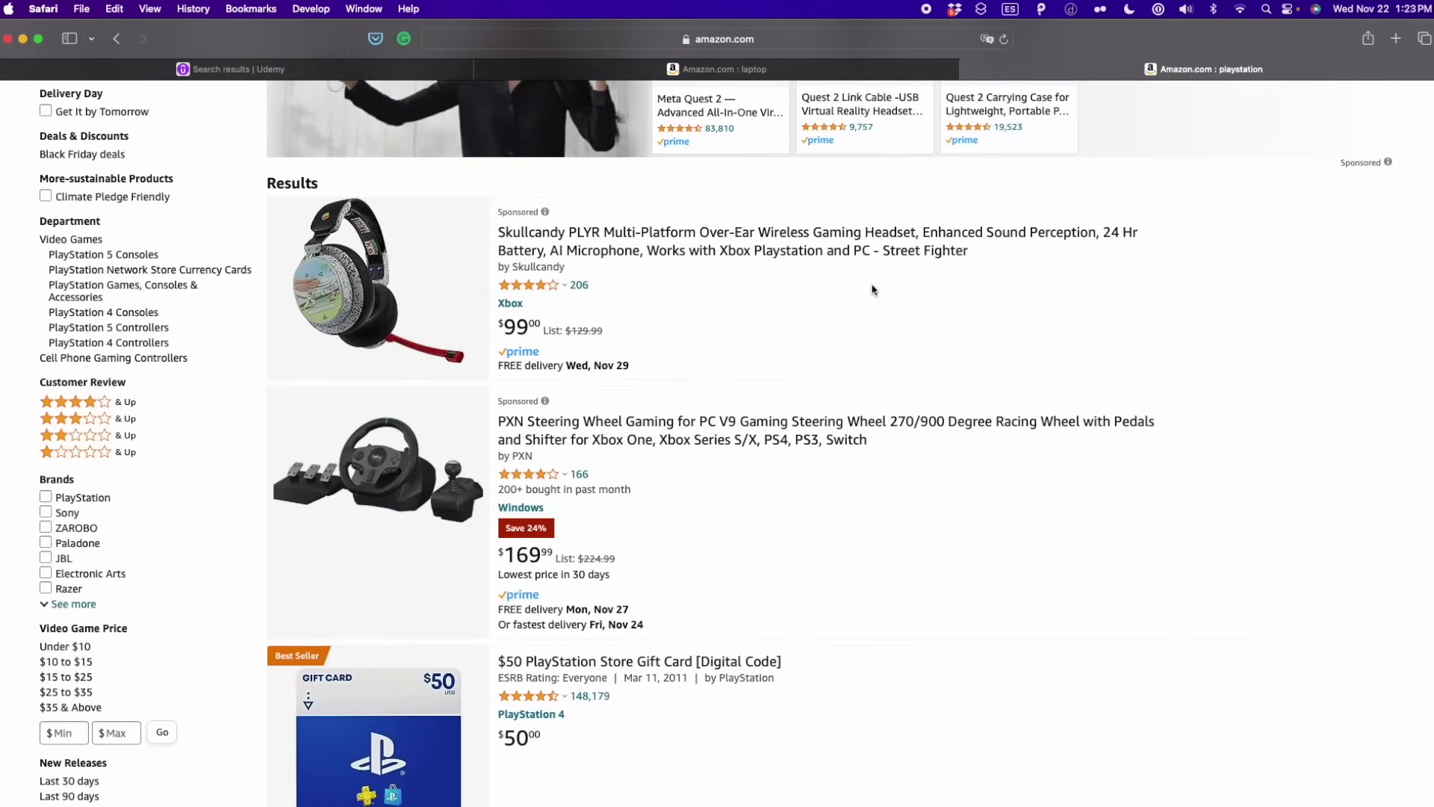
scroll(872, 290, up, 5)
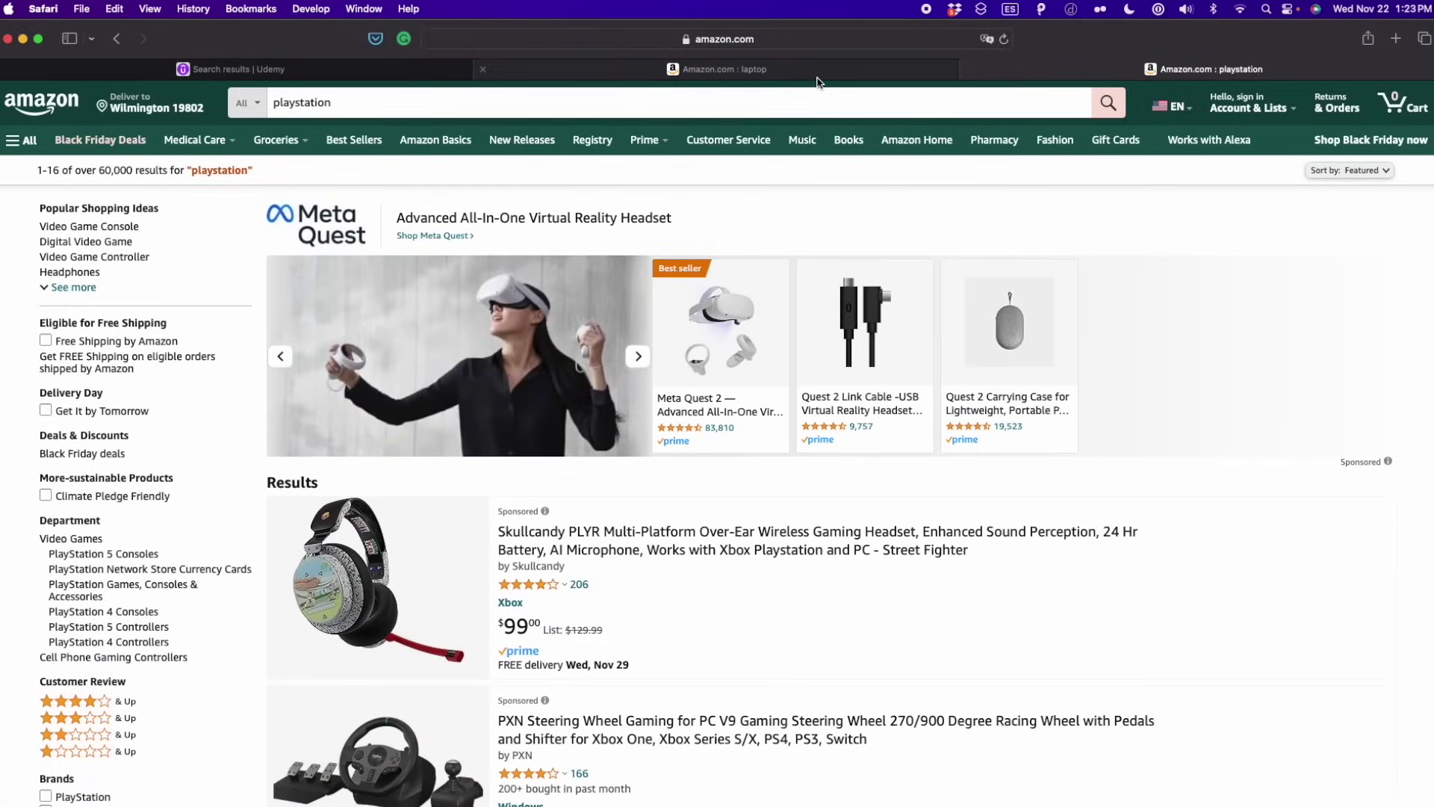
- Return to the Amazon 'laptop' results and scroll down them
click(817, 82)
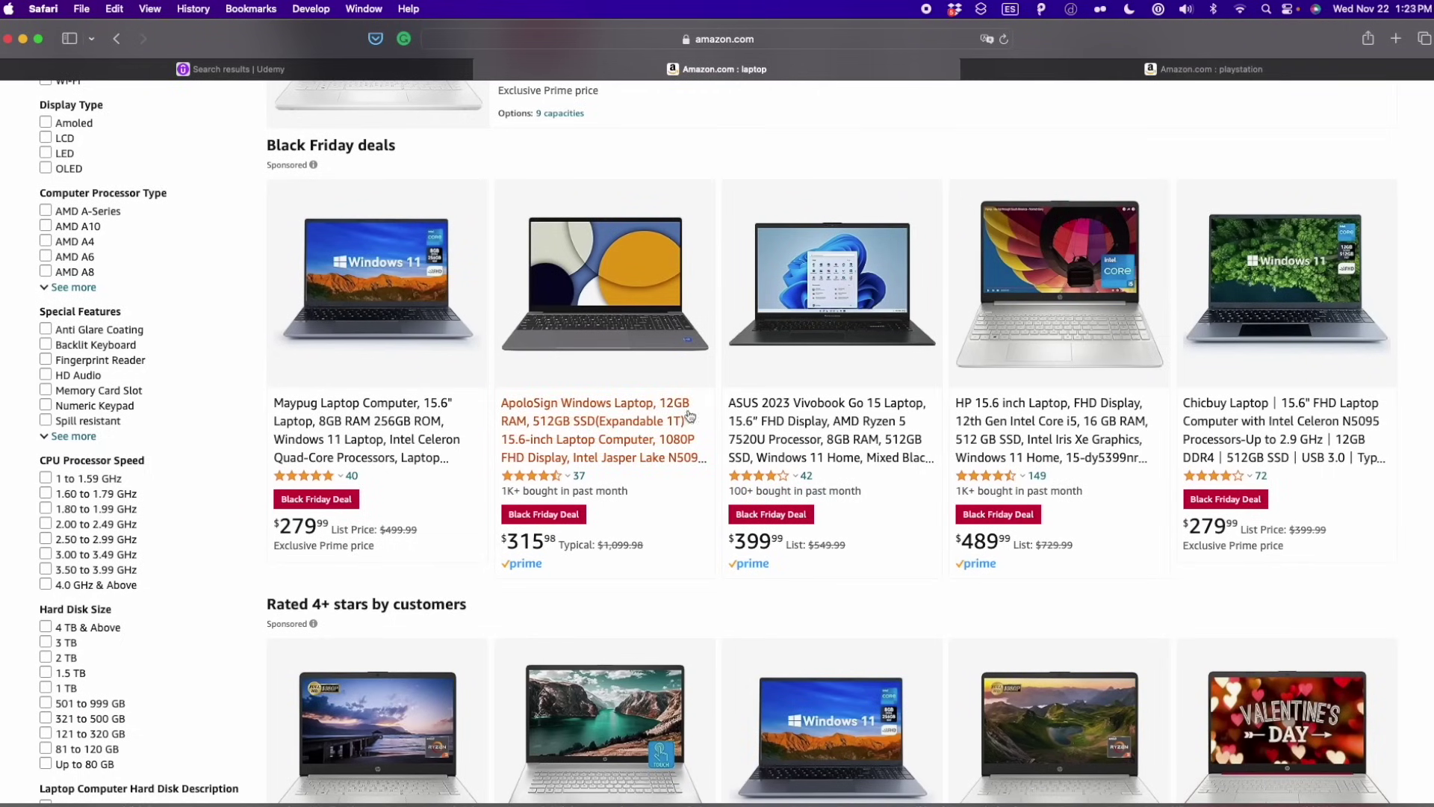
scroll(990, 445, up, 15)
scroll(990, 445, down, 1)
scroll(990, 446, down, 6)
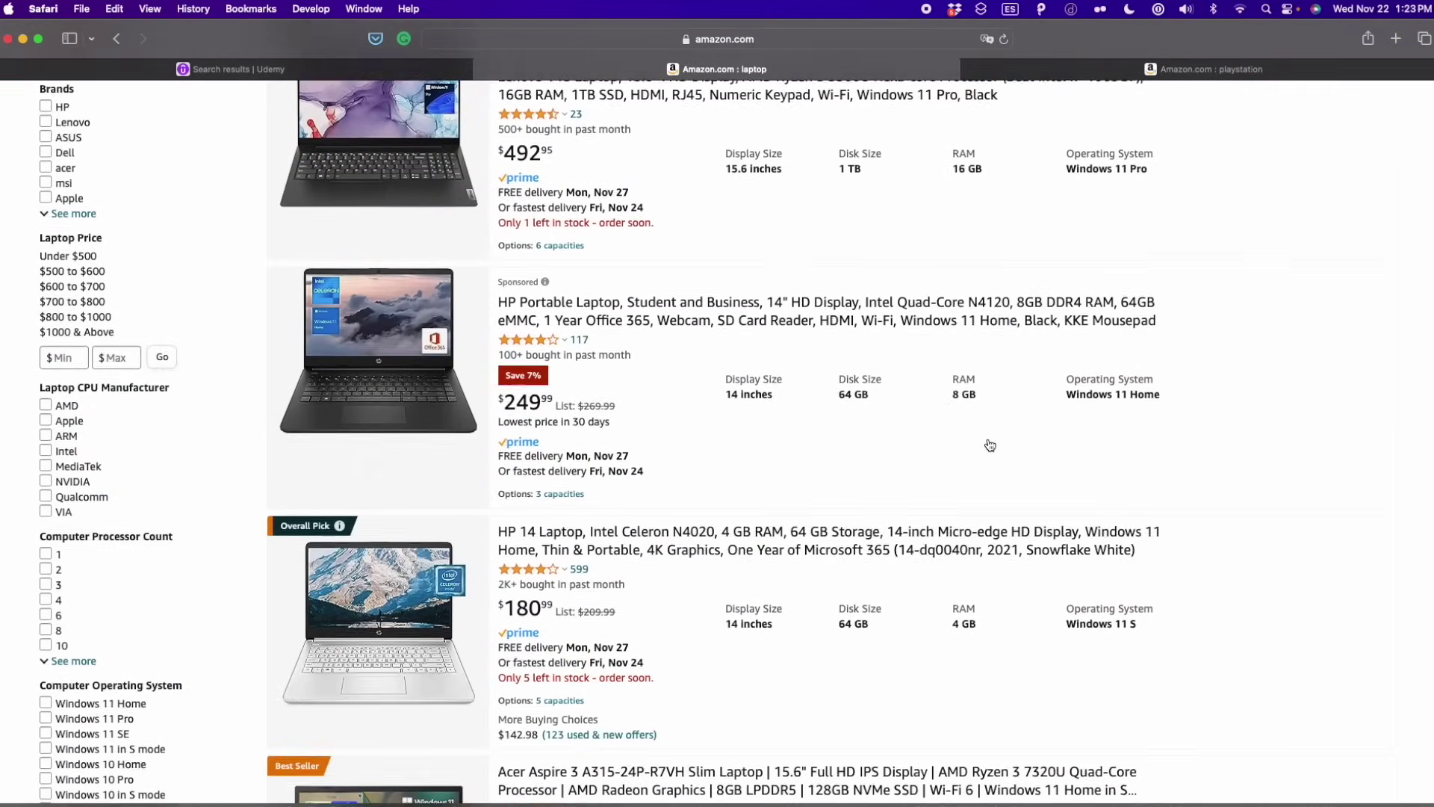
- Bring the ScrapeGPT chat forward and highlight the sample course details prompt
click(659, 787)
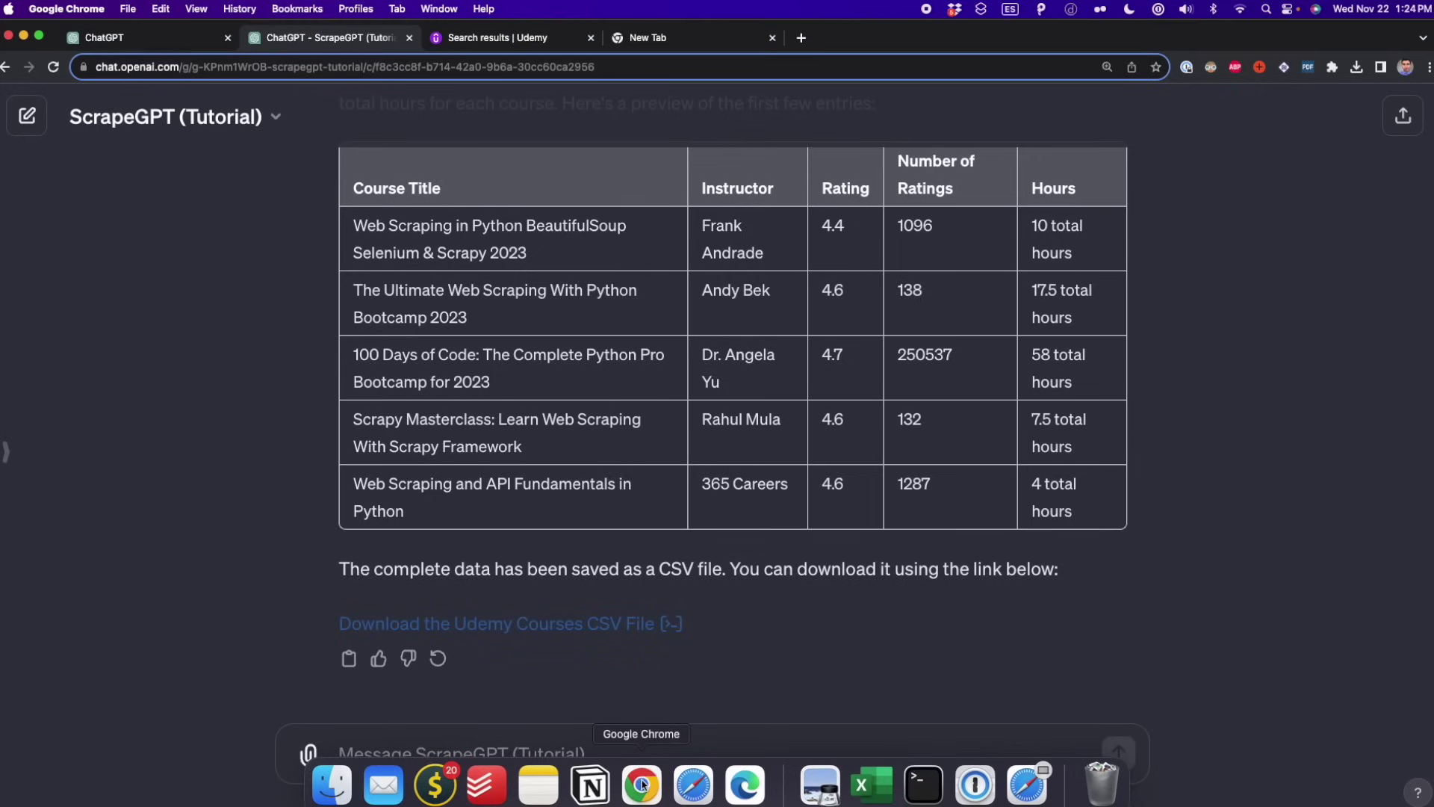
scroll(771, 513, up, 10)
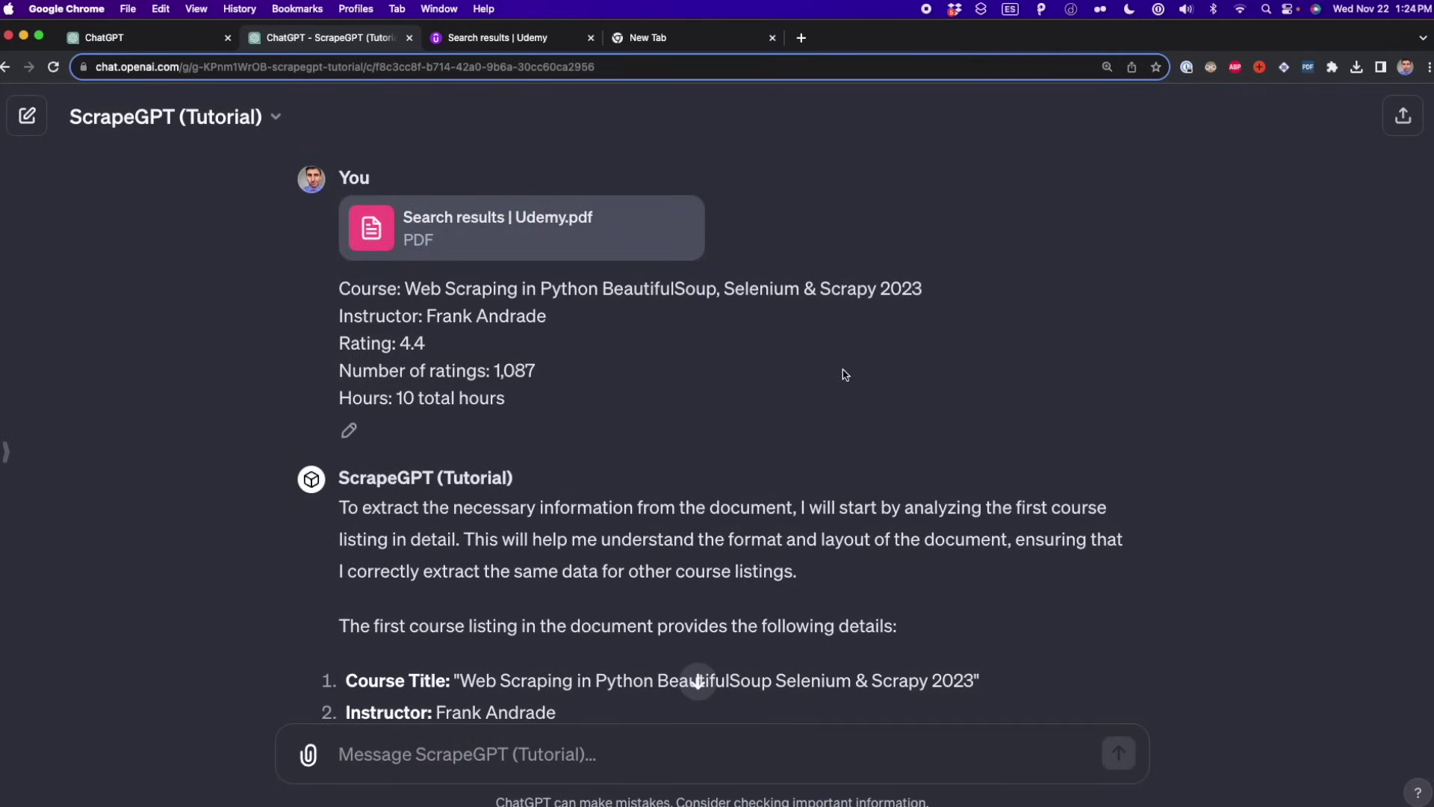
scroll(842, 373, down, 2)
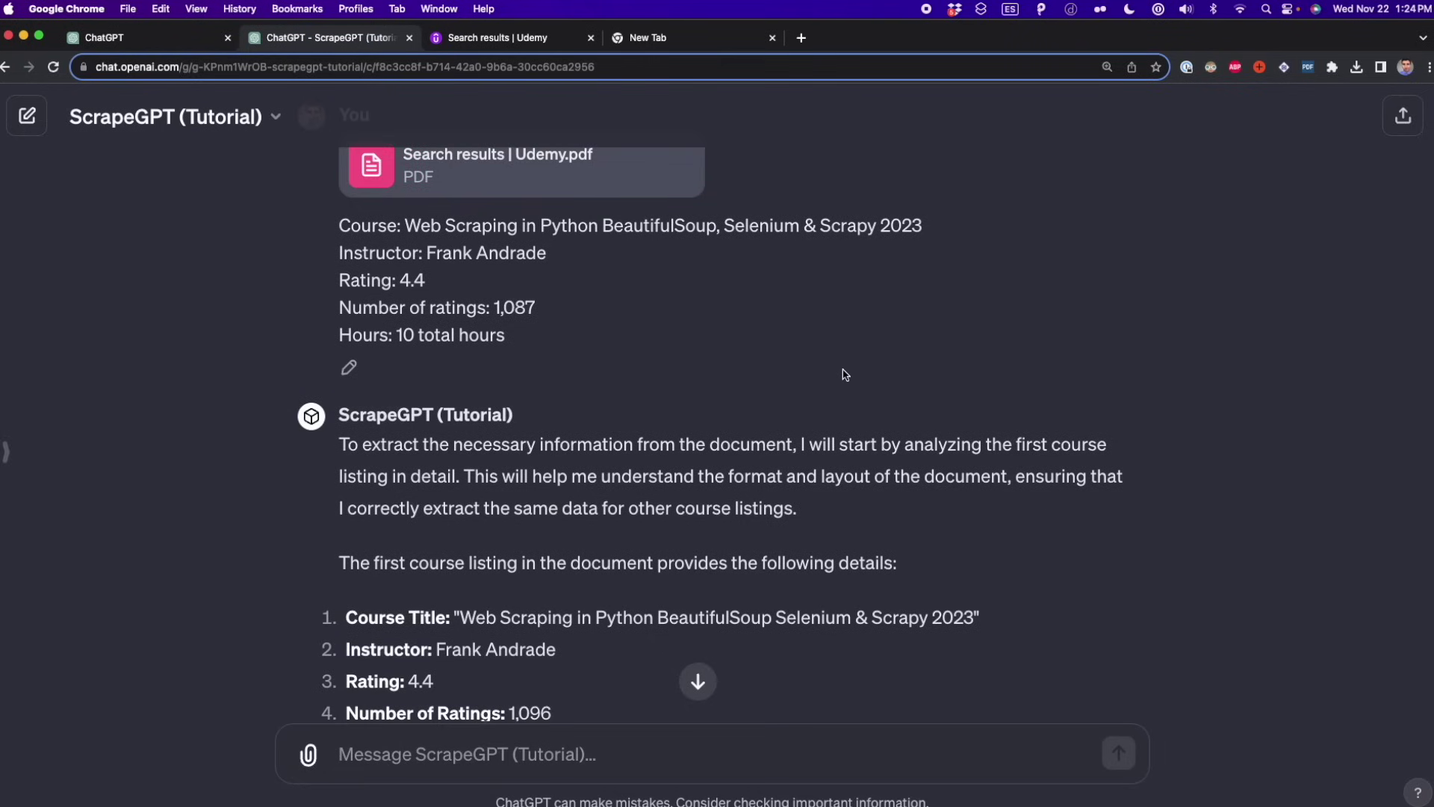
scroll(696, 413, up, 2)
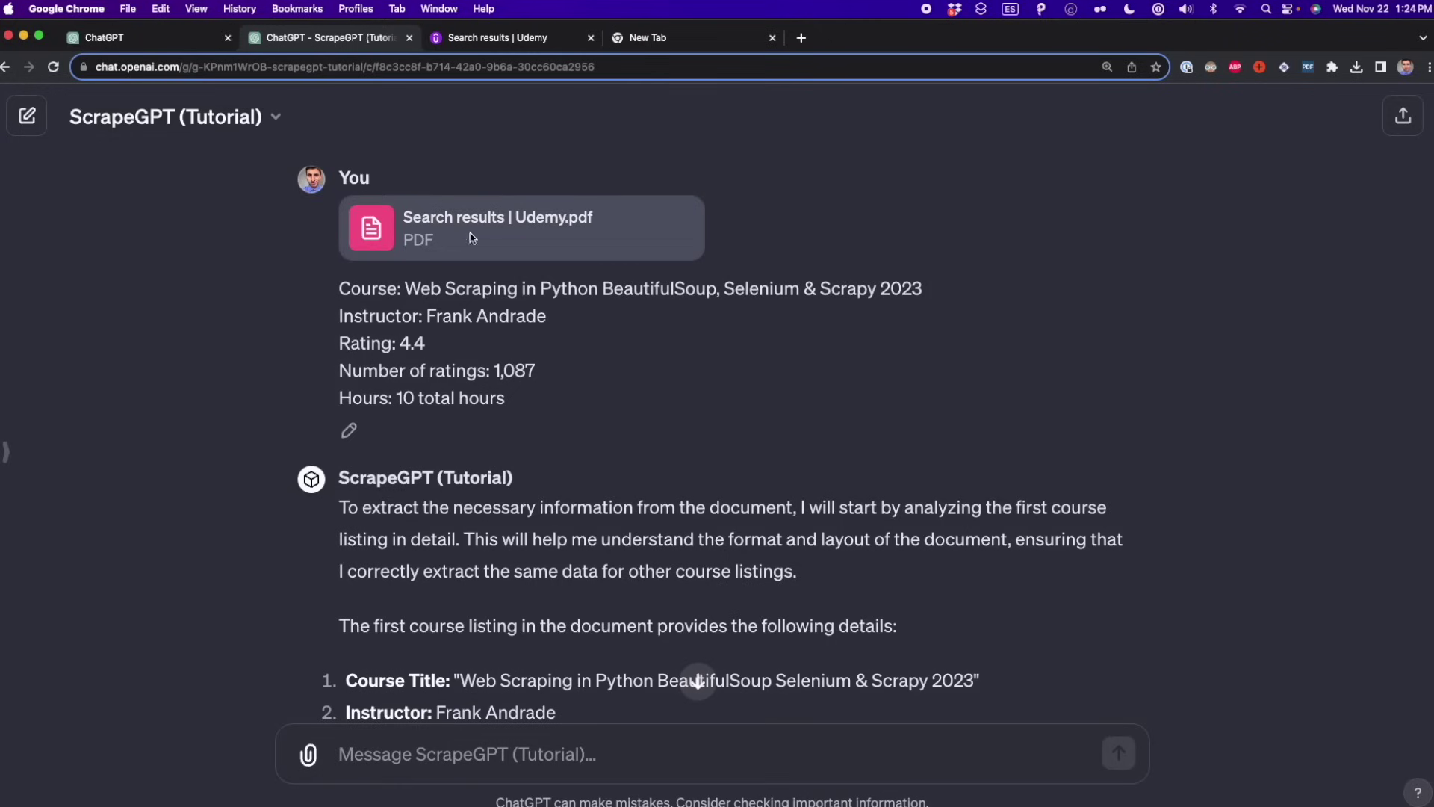
drag(526, 397, 342, 285)
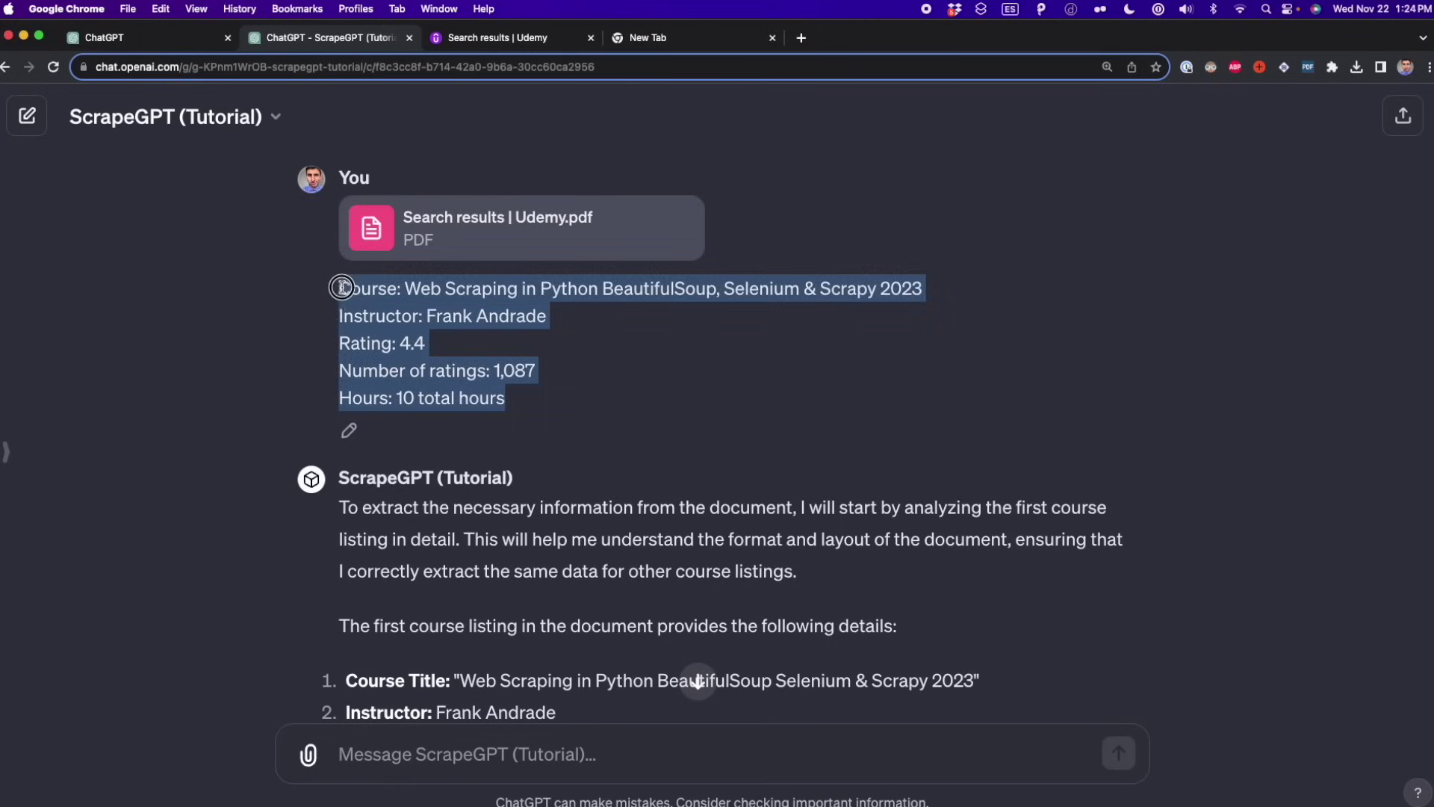
click(539, 410)
drag(526, 403, 325, 290)
click(425, 332)
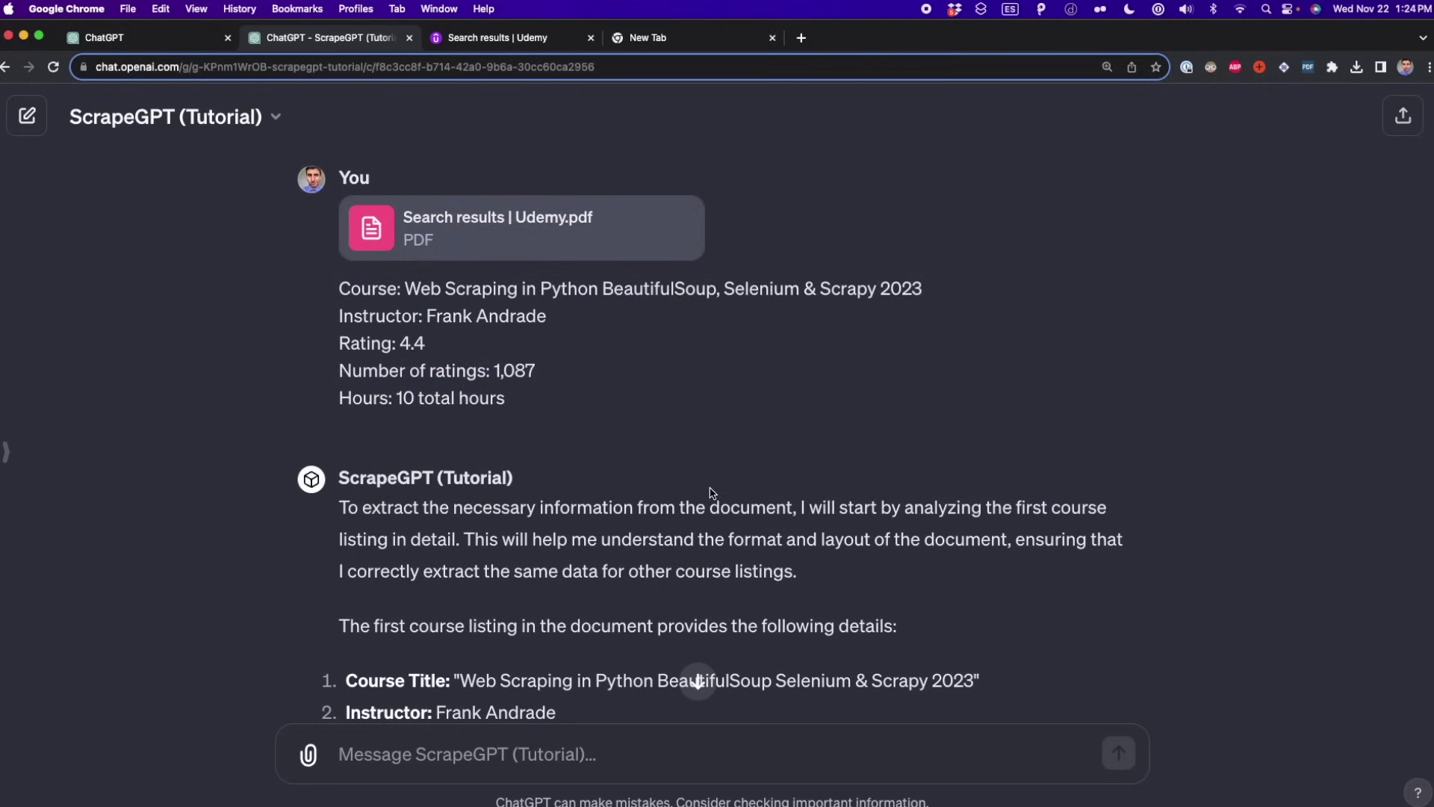
- Scroll to the course table and highlight the Udemy Courses CSV download link
scroll(712, 493, down, 5)
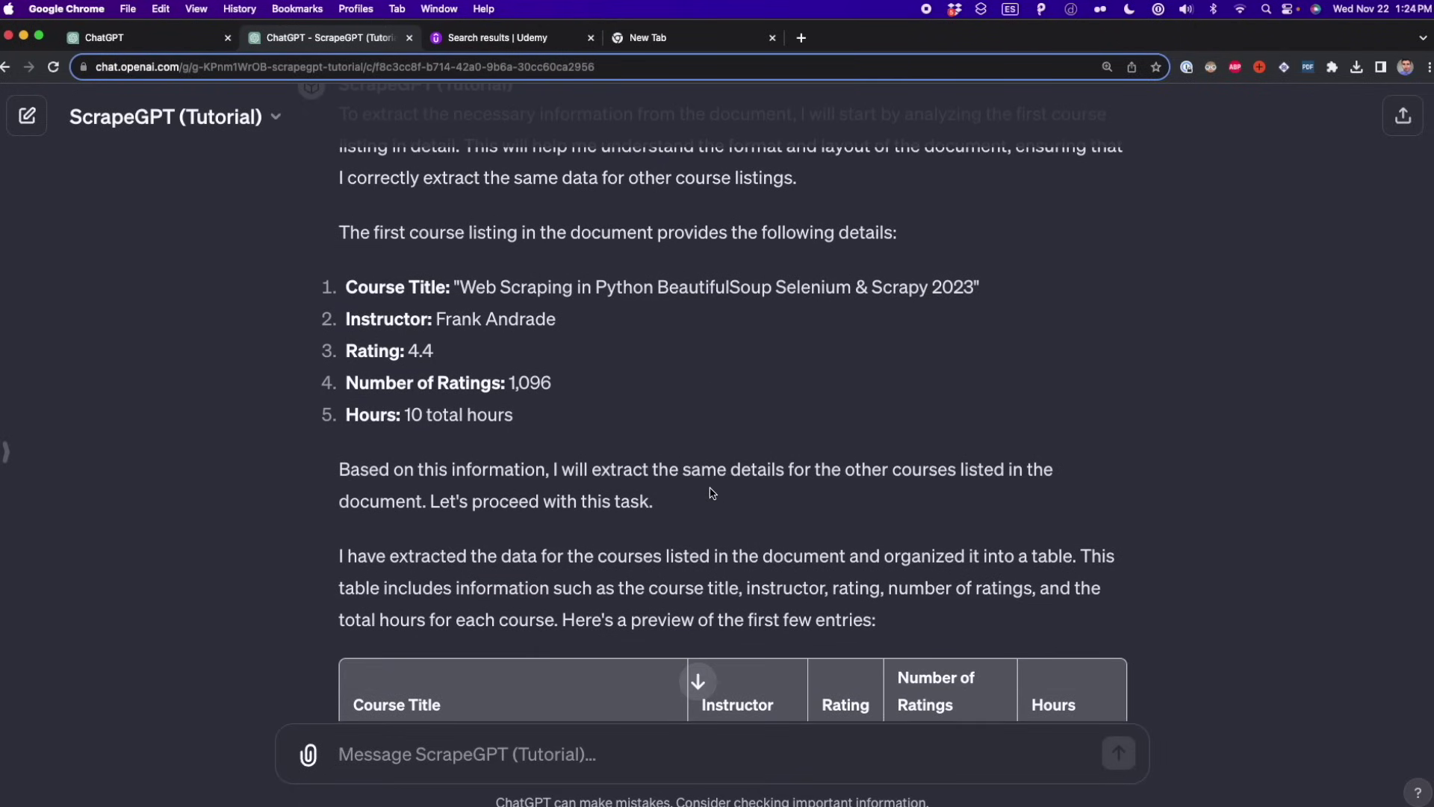
scroll(712, 493, down, 4)
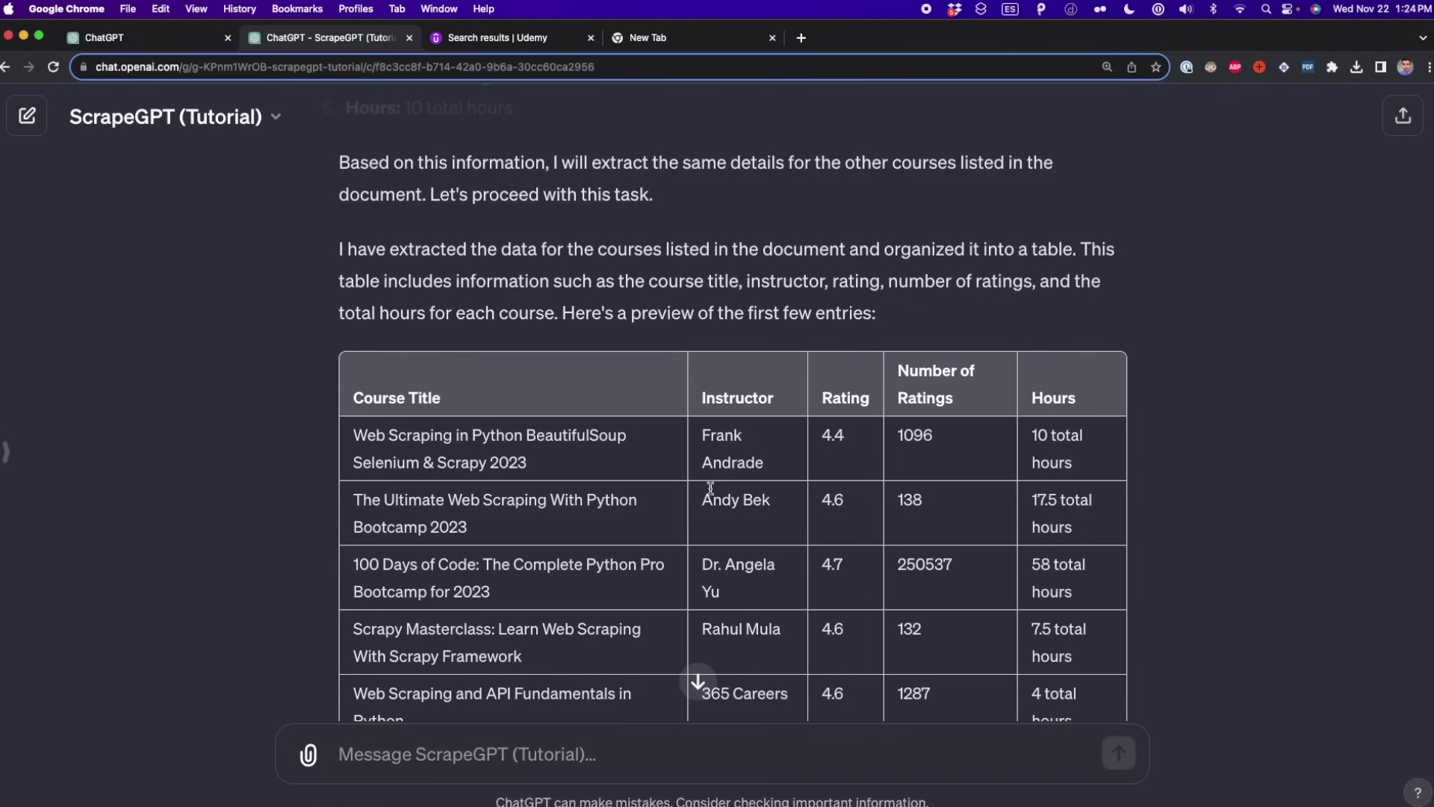
scroll(710, 489, down, 3)
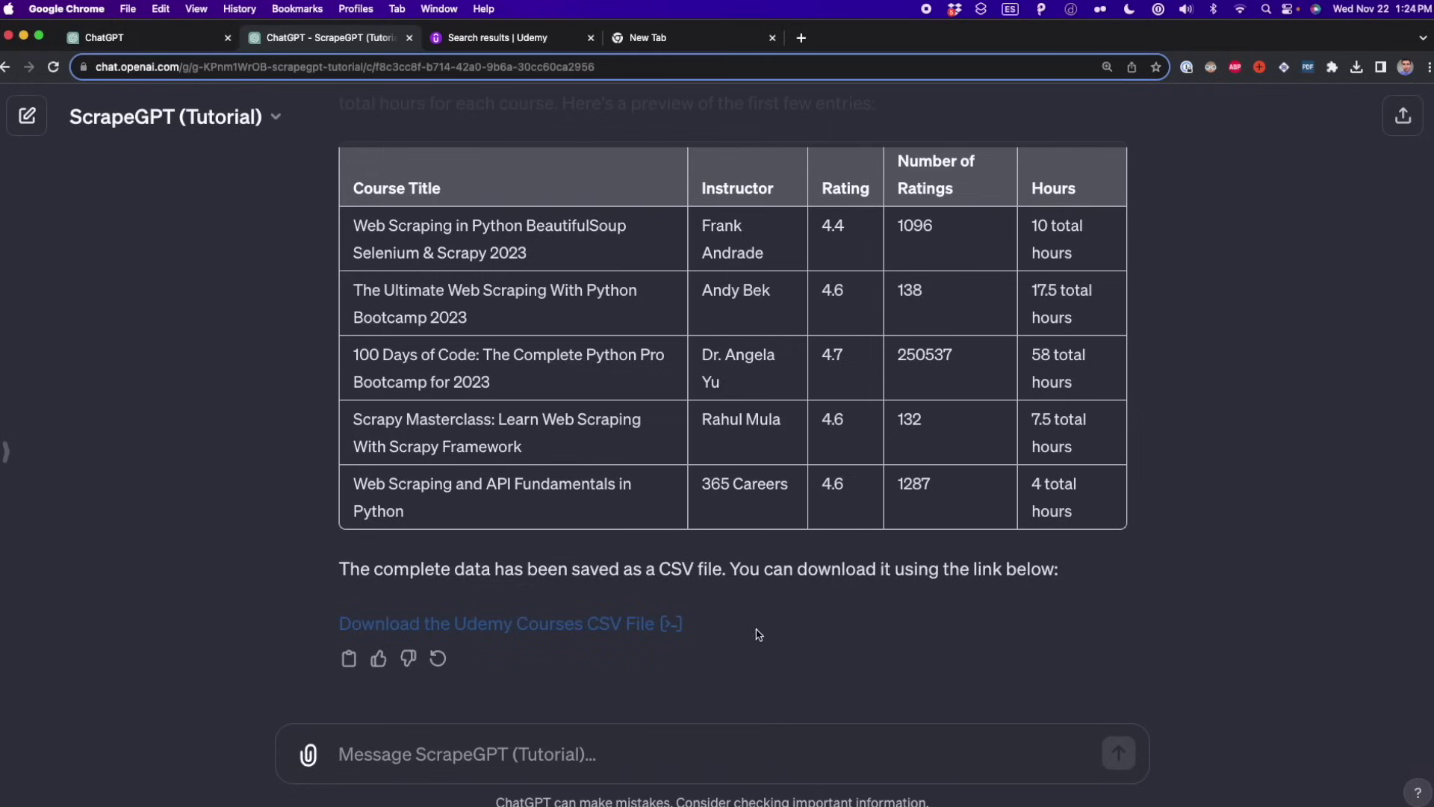
drag(732, 626, 340, 604)
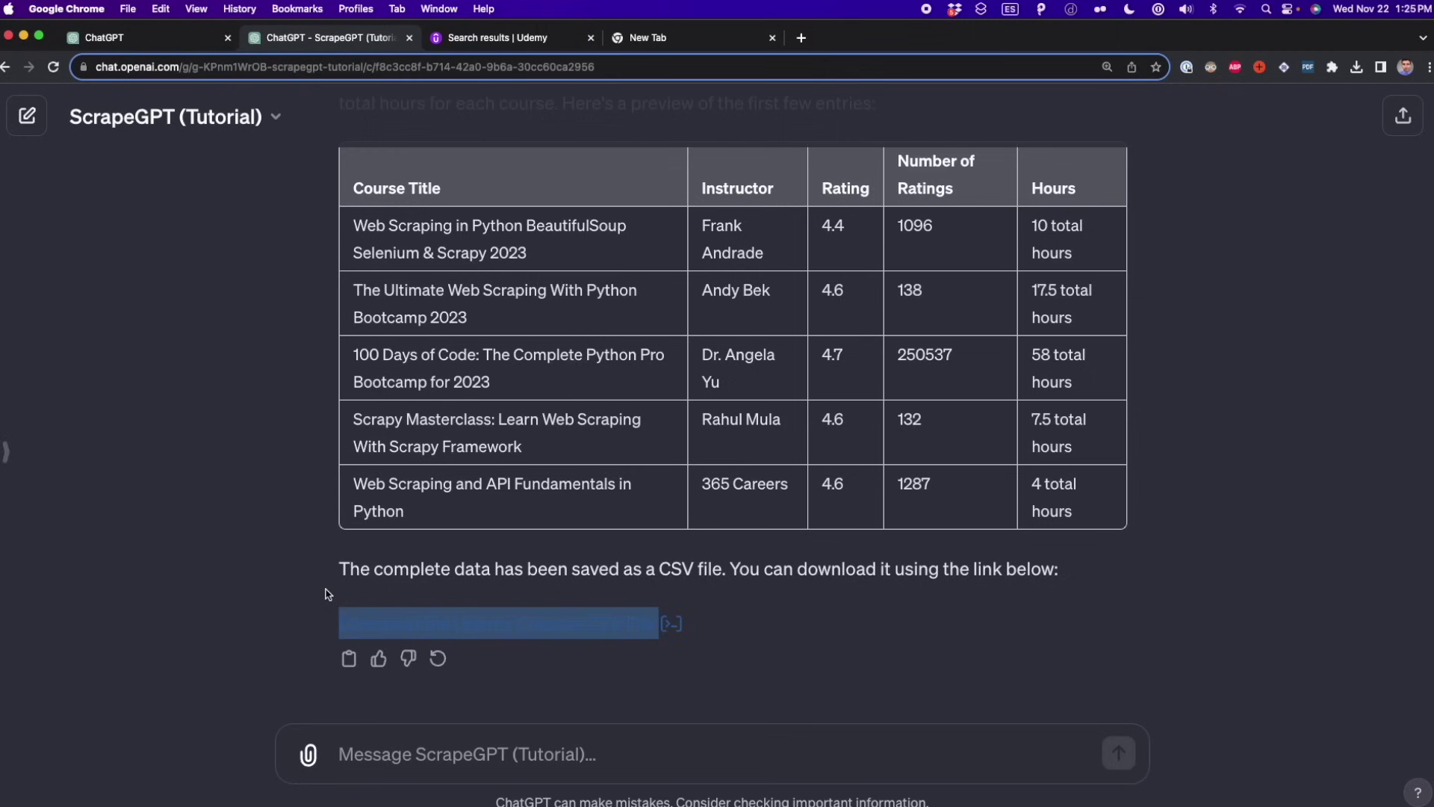
scroll(325, 594, up, 10)
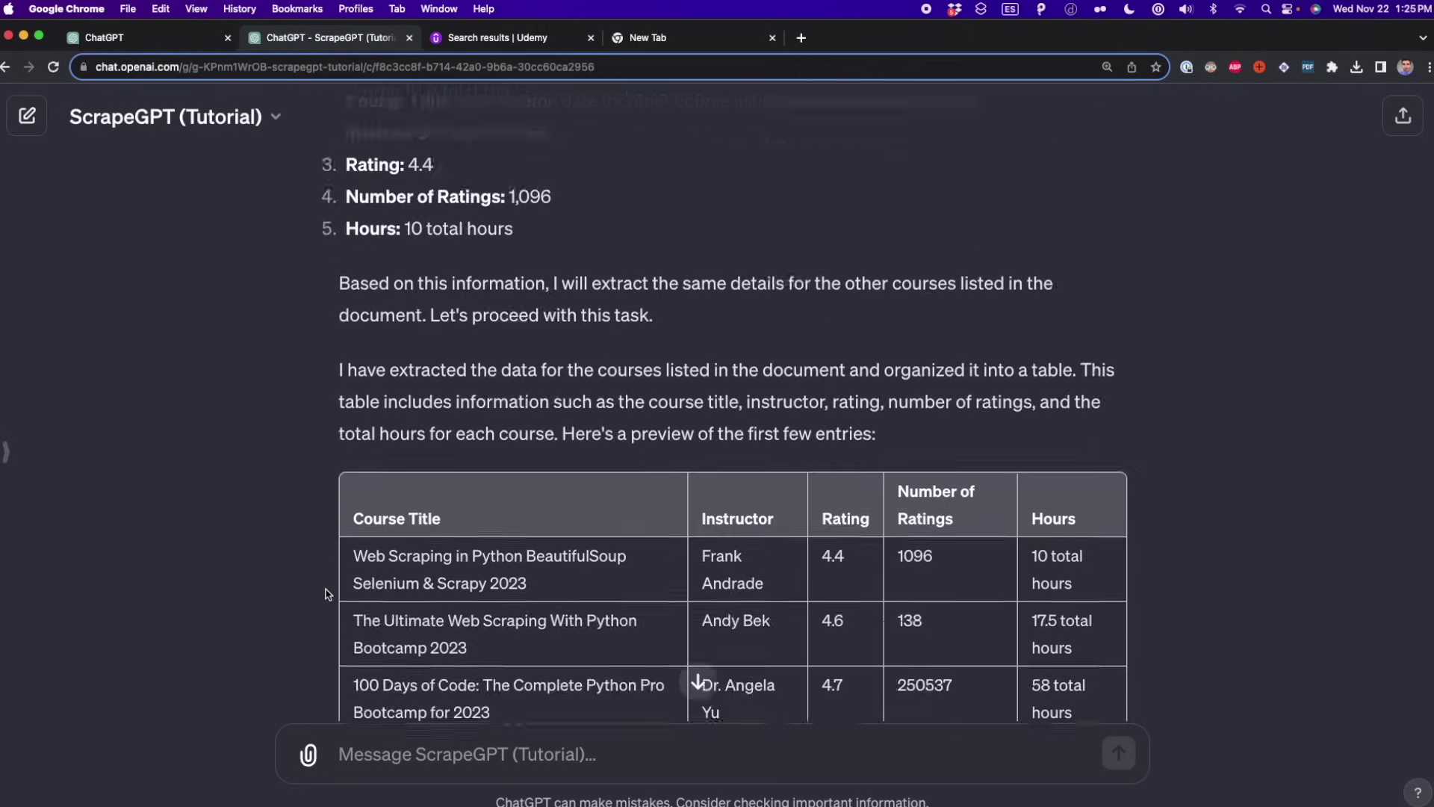
scroll(325, 594, down, 10)
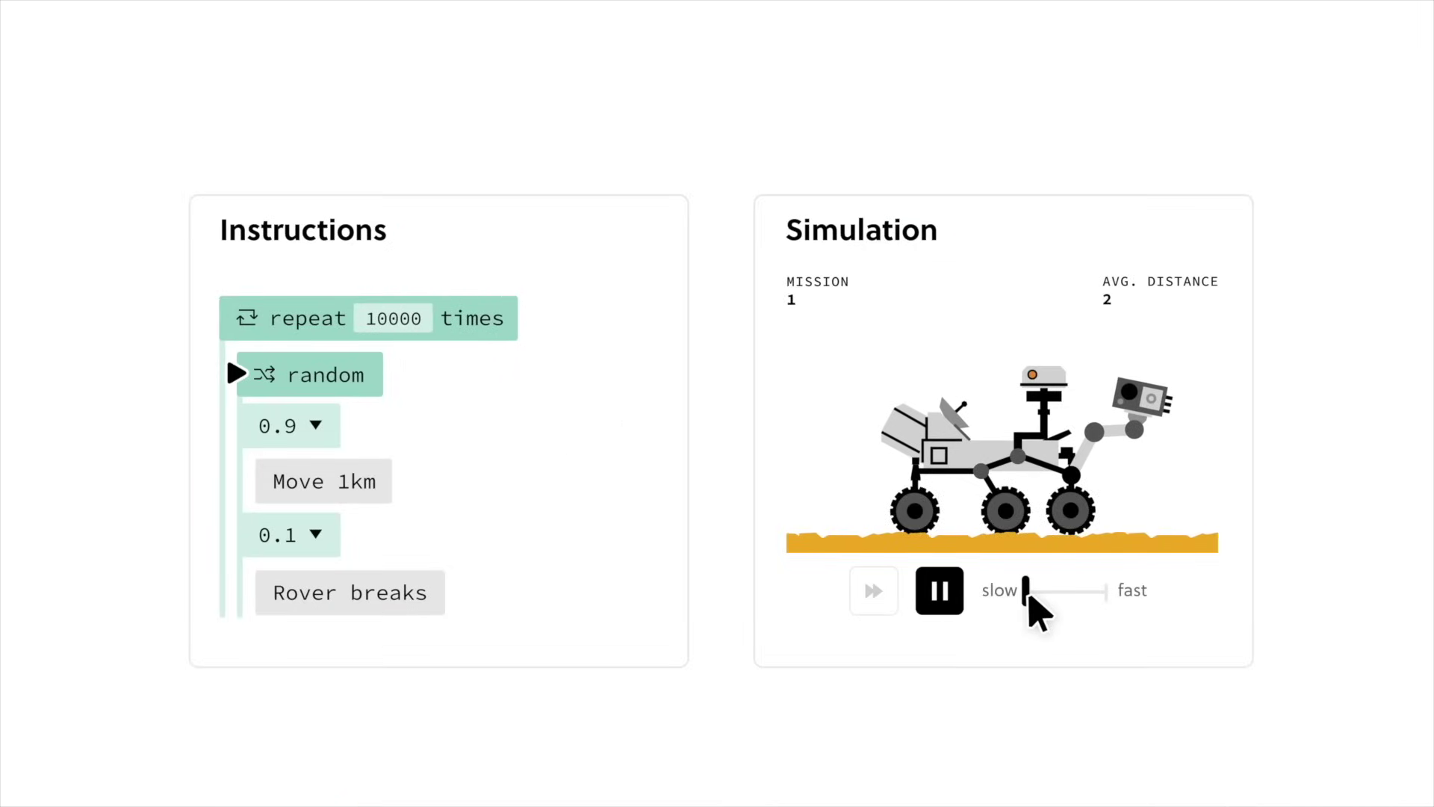
- Run the rover simulation fast, place Loy and Lex in slots three and four, and check
drag(1026, 590, 1110, 597)
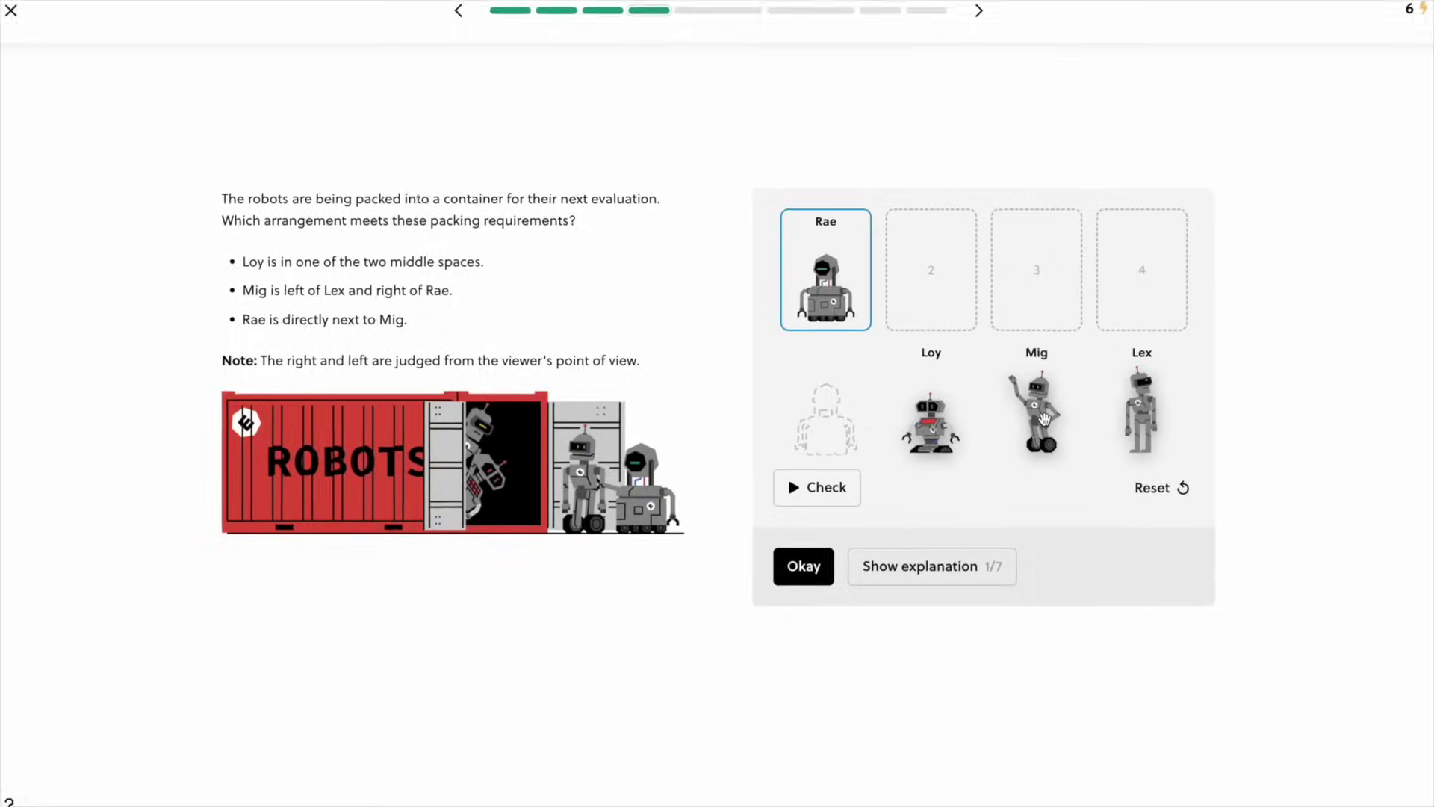
drag(1030, 410, 932, 284)
drag(664, 383, 809, 179)
drag(987, 388, 983, 210)
click(802, 491)
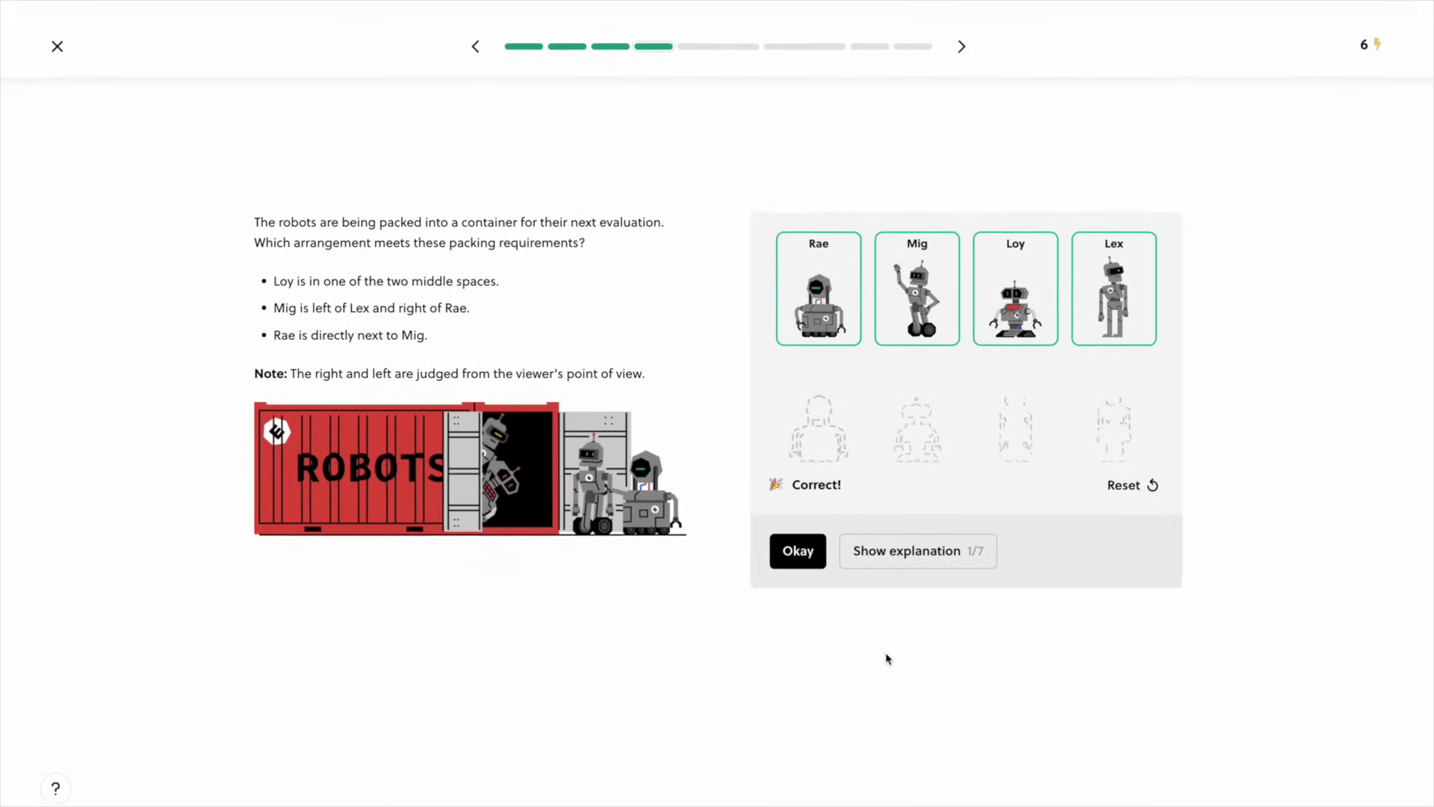